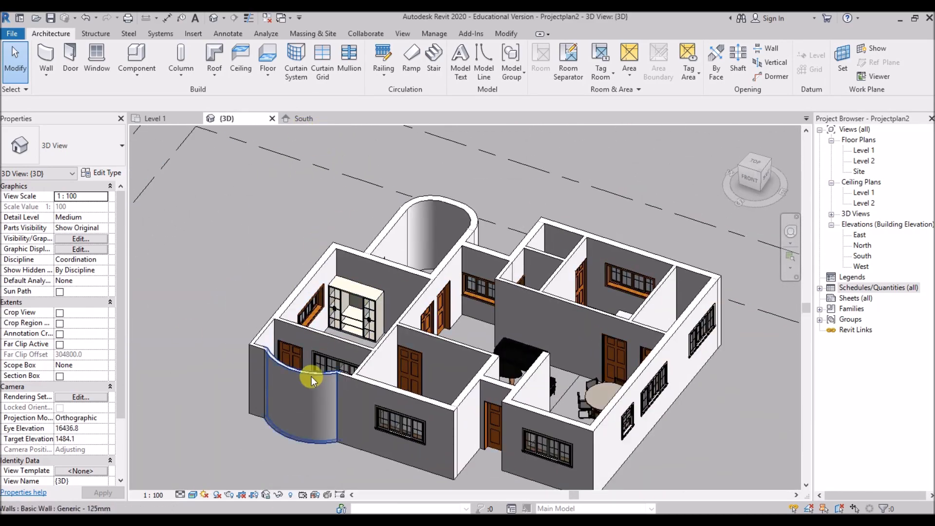
{"action": "left_click", "coordinate": [154, 119]}
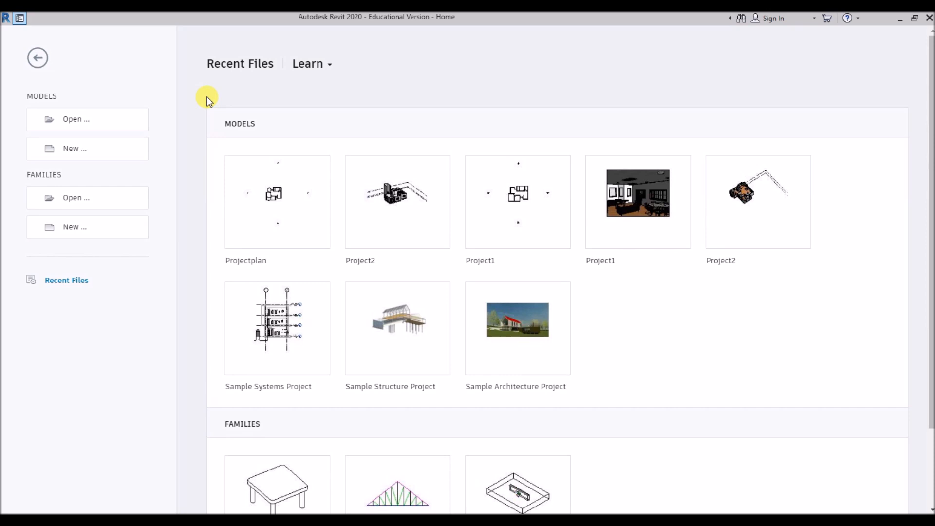
Step: Create a new project based on the Architectural Template
{"action": "left_click", "coordinate": [92, 151]}
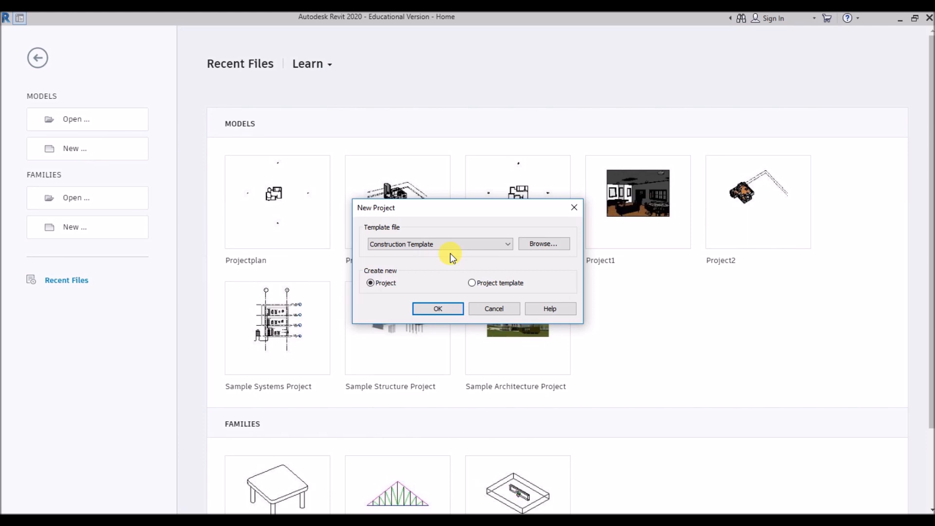
{"action": "left_click", "coordinate": [466, 244]}
{"action": "left_click", "coordinate": [452, 270]}
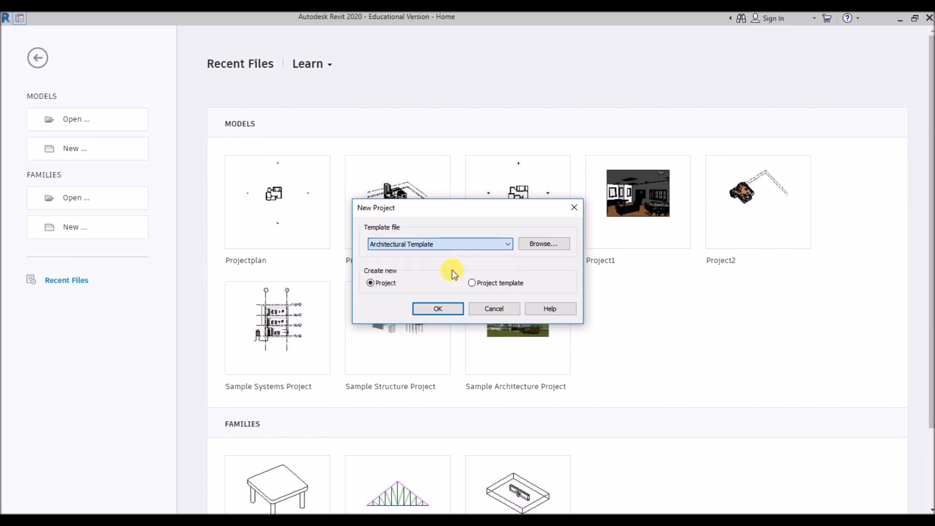
{"action": "left_click", "coordinate": [438, 308]}
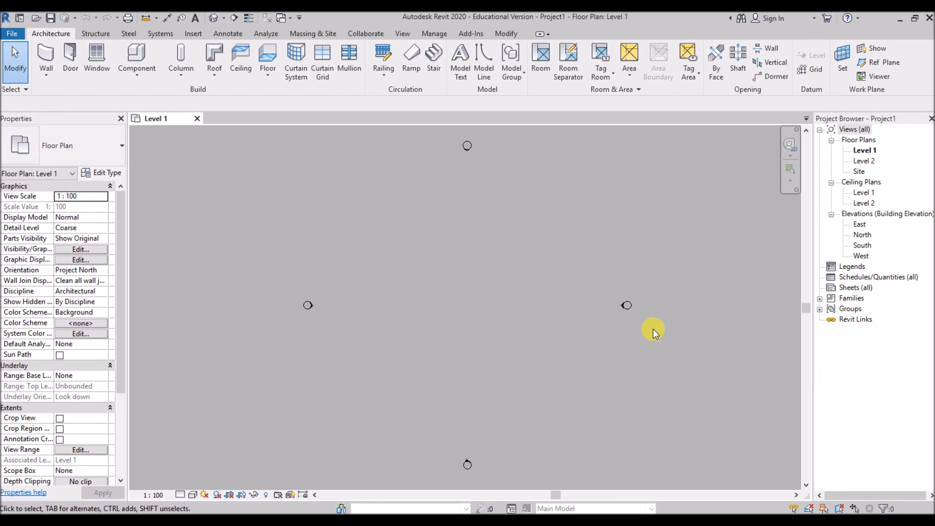
Step: Set the project's length units to millimeters with 0 decimal places
{"action": "key", "text": "u"}
{"action": "key", "text": "n"}
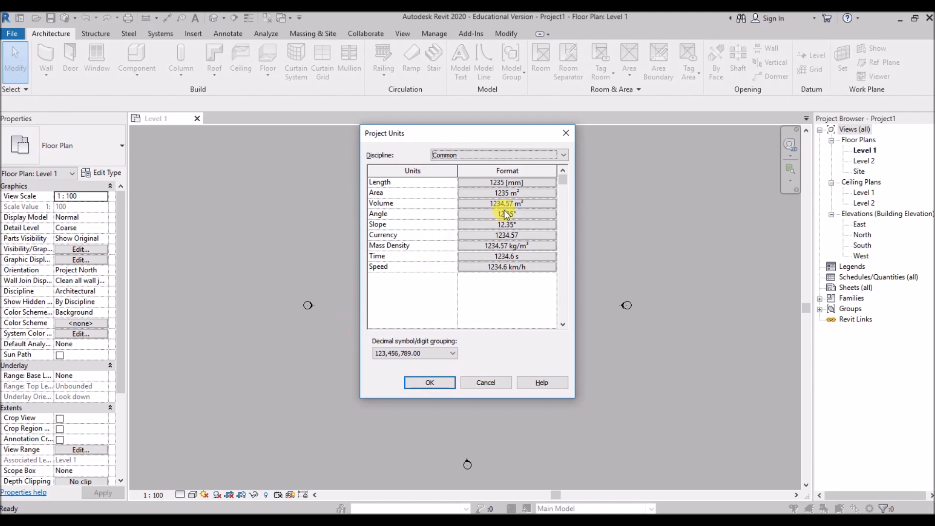
{"action": "left_click", "coordinate": [510, 188]}
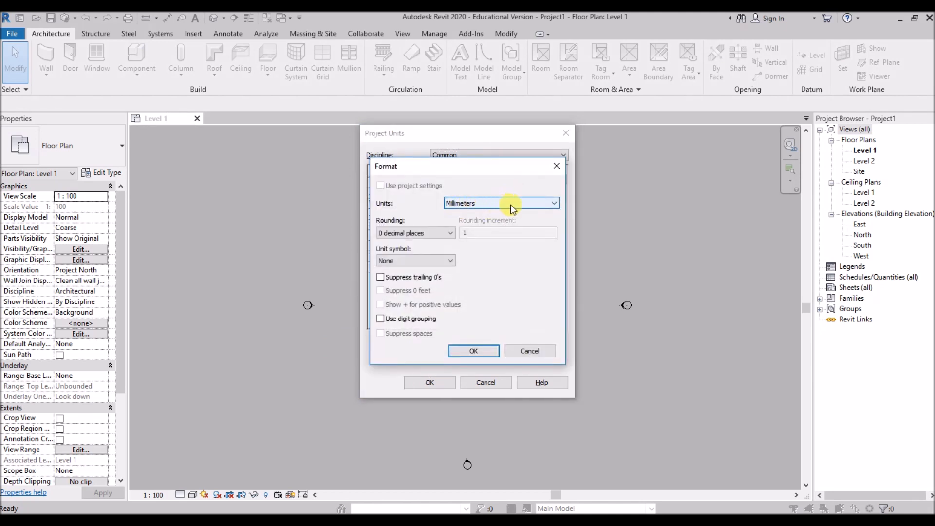
{"action": "left_click", "coordinate": [530, 203]}
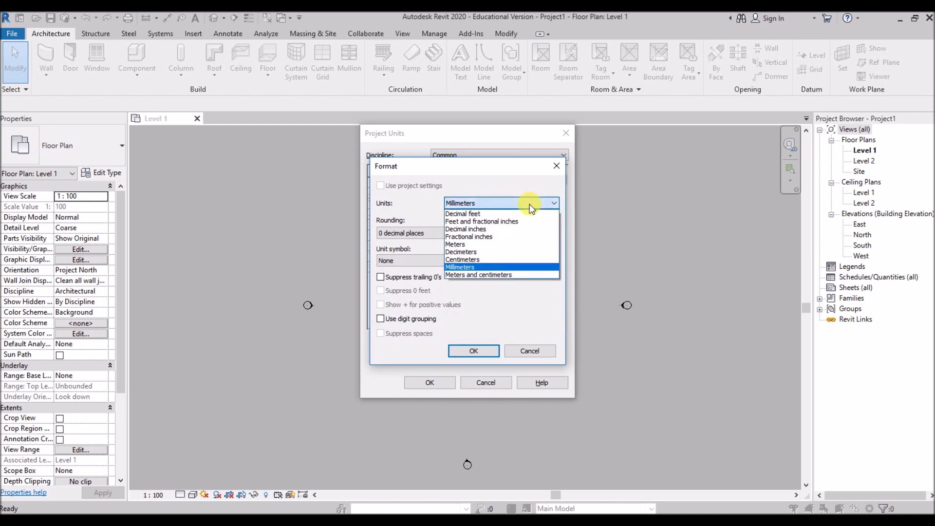
{"action": "left_click", "coordinate": [513, 266]}
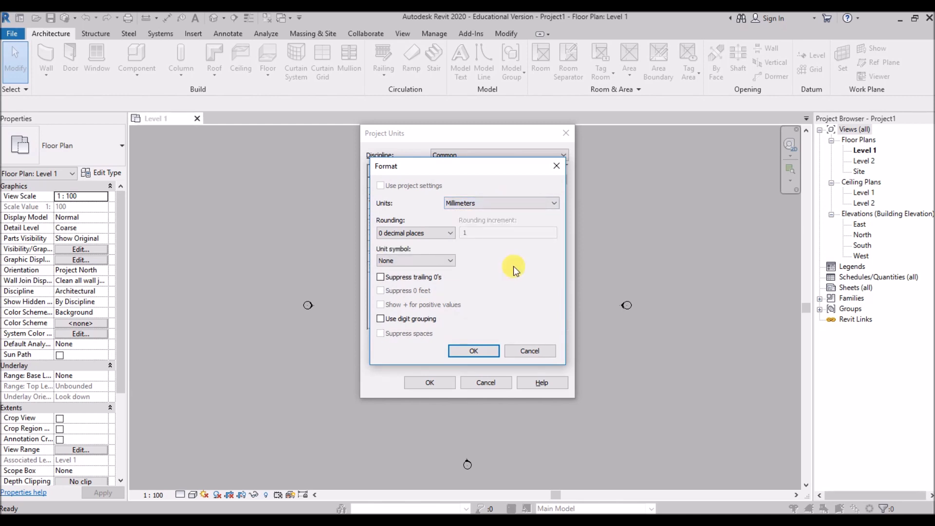
{"action": "left_click", "coordinate": [445, 233]}
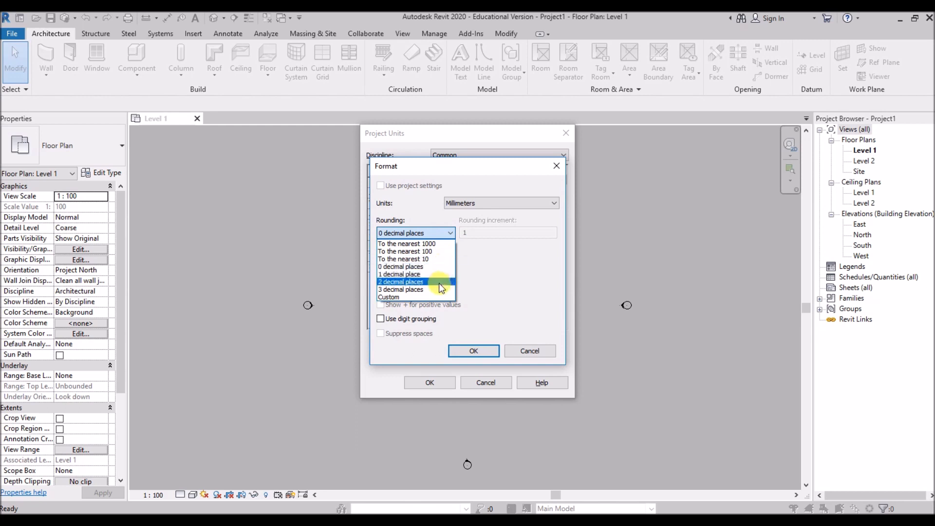
{"action": "left_click", "coordinate": [440, 268]}
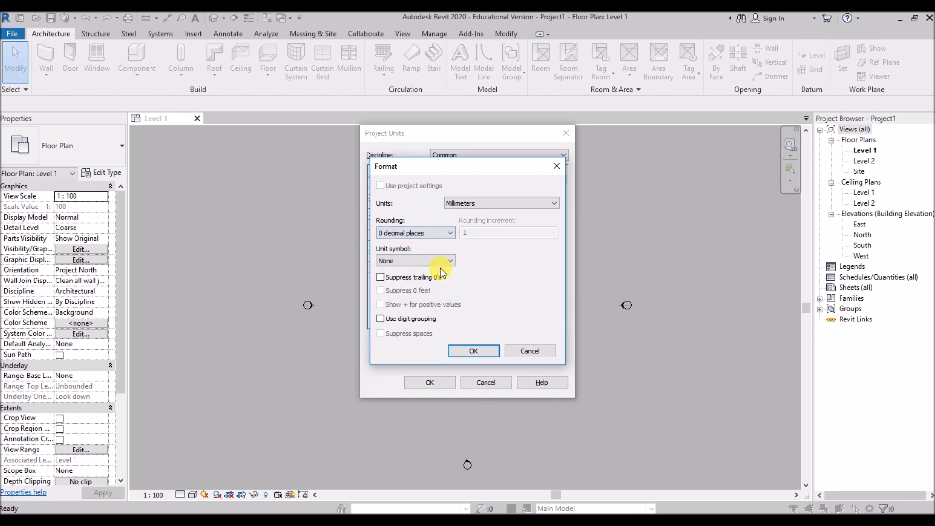
{"action": "left_click", "coordinate": [476, 351]}
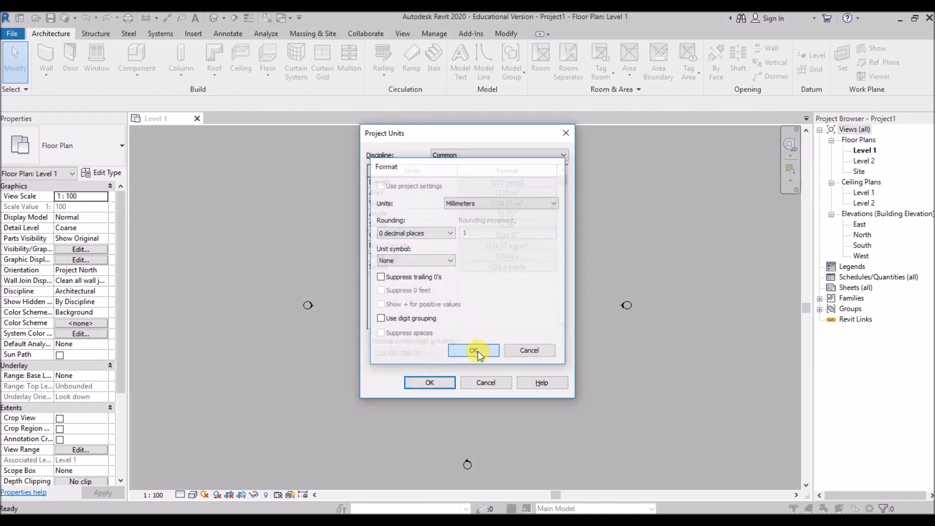
{"action": "left_click", "coordinate": [440, 381]}
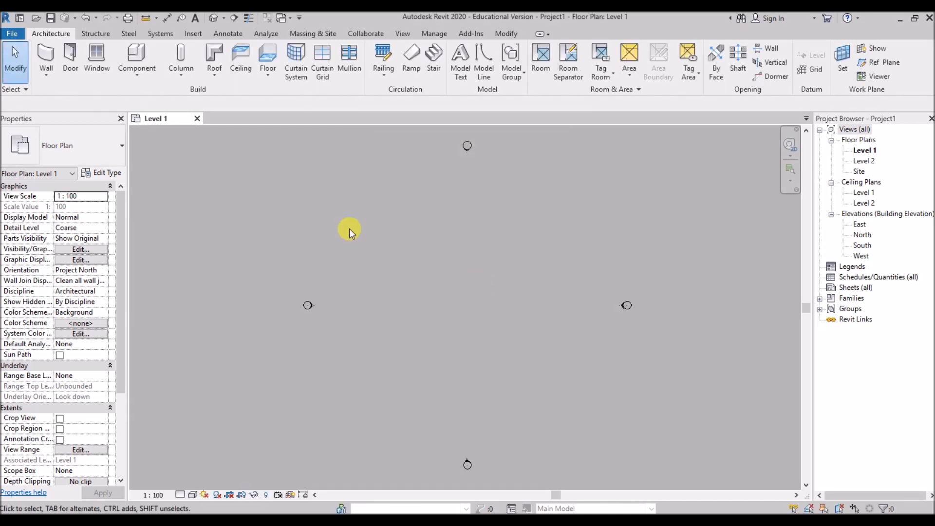
Step: Start the Wall tool and choose the Basic Wall type Generic - 200mm
{"action": "left_click", "coordinate": [48, 57]}
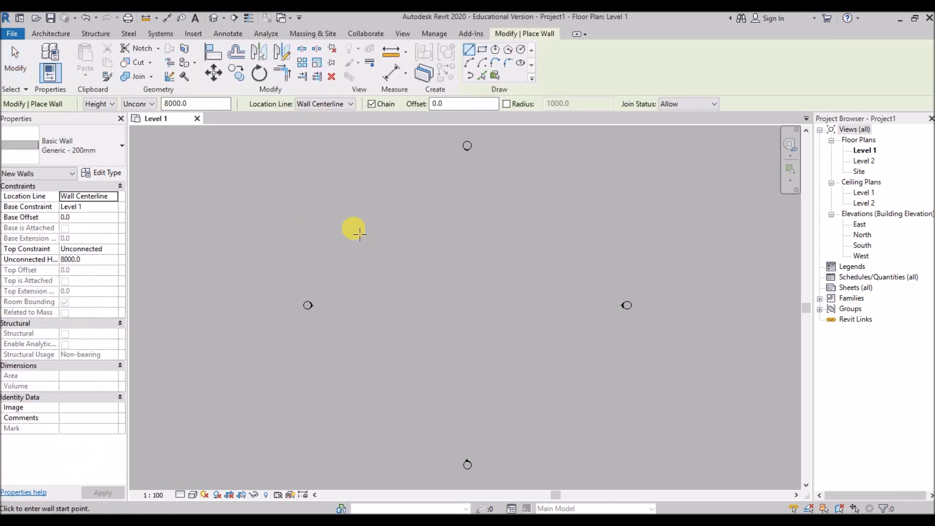
{"action": "left_click", "coordinate": [121, 148]}
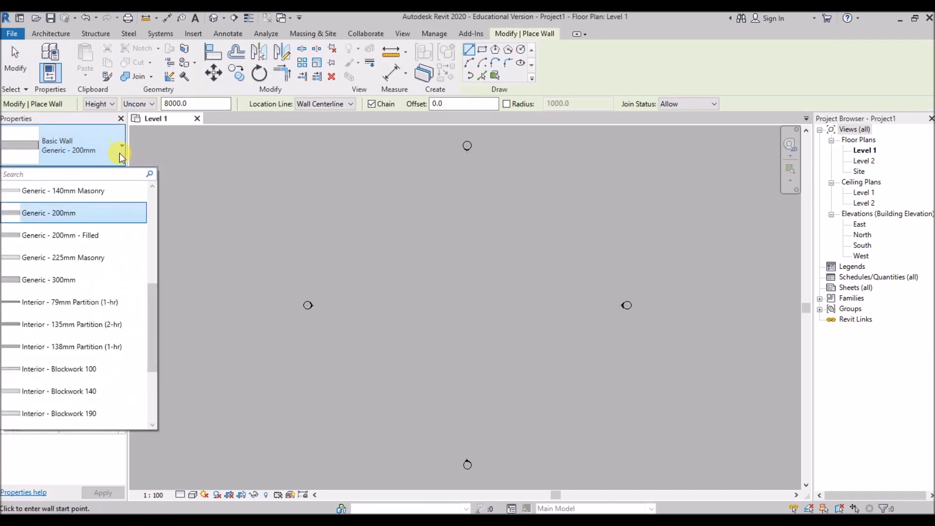
{"action": "scroll", "coordinate": [125, 293], "scroll_direction": "up", "scroll_amount": 1}
{"action": "scroll", "coordinate": [125, 295], "scroll_direction": "down", "scroll_amount": 2}
{"action": "scroll", "coordinate": [122, 259], "scroll_direction": "up", "scroll_amount": 1}
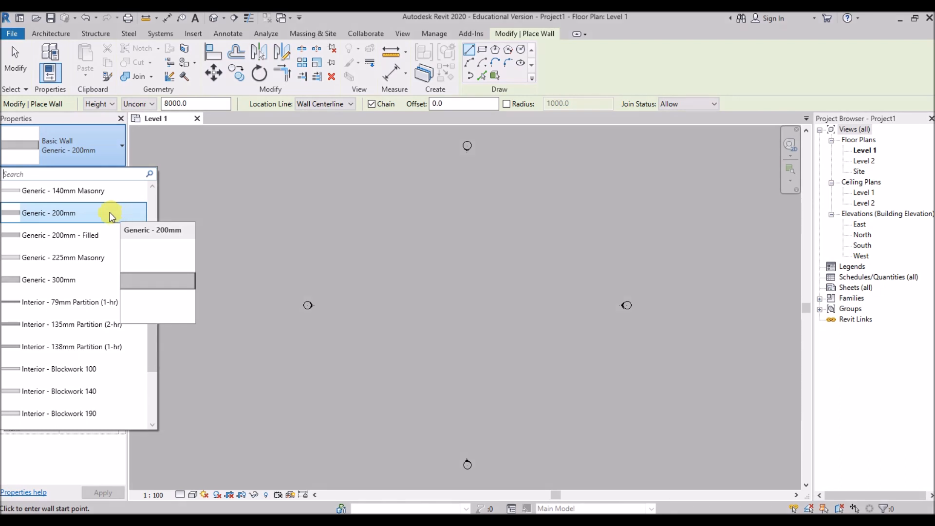
{"action": "left_click", "coordinate": [111, 214]}
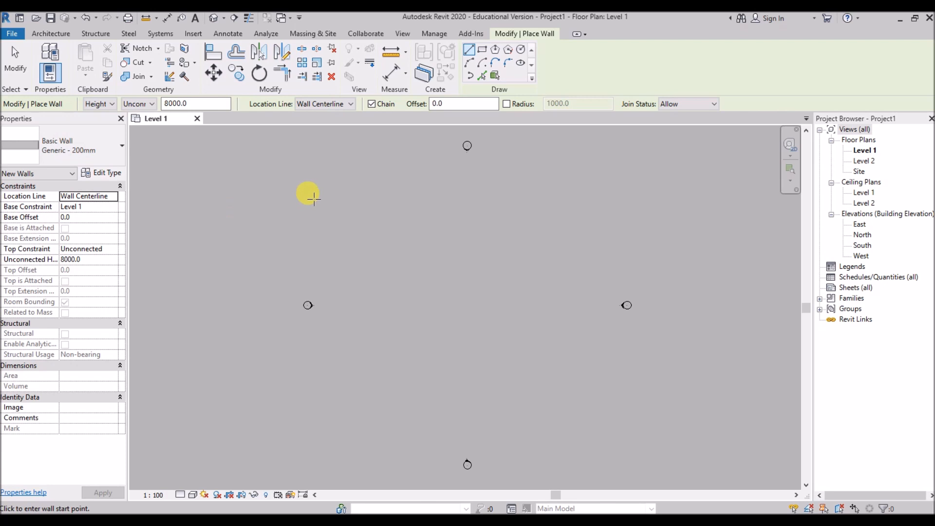
Step: Duplicate the Generic - 200mm wall type under the name Generic - 250mm
{"action": "left_click", "coordinate": [105, 173]}
{"action": "left_click", "coordinate": [544, 133]}
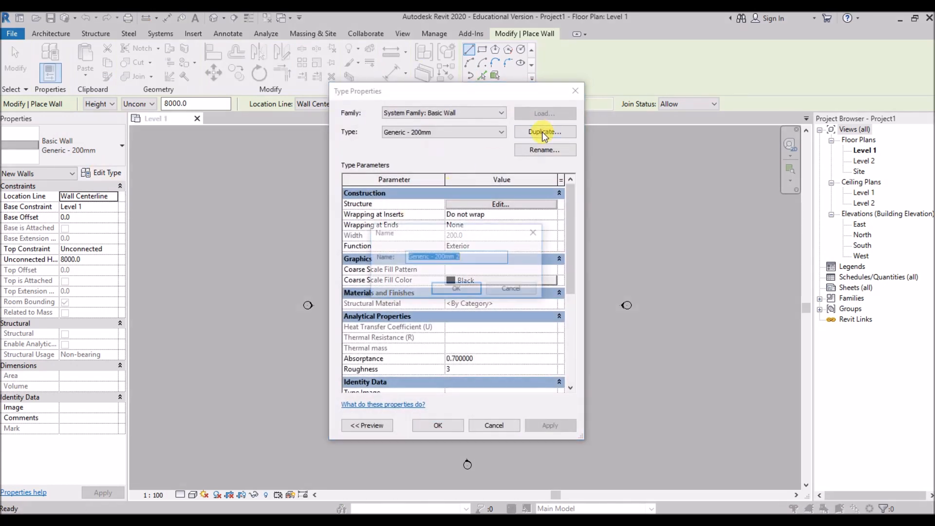
{"action": "left_click", "coordinate": [463, 256]}
{"action": "key", "text": "BackSpace"}
{"action": "key", "text": "BackSpace"}
{"action": "type", "text": "5"}
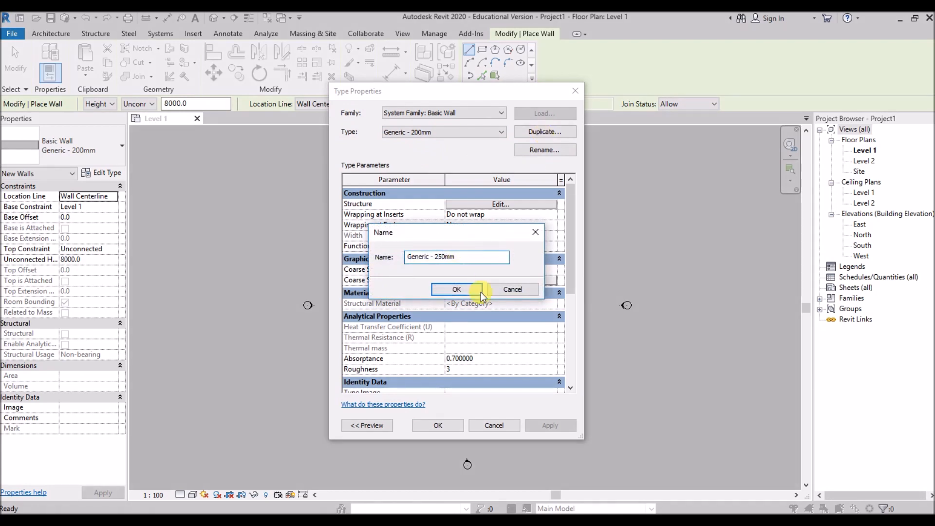
{"action": "left_click", "coordinate": [457, 290]}
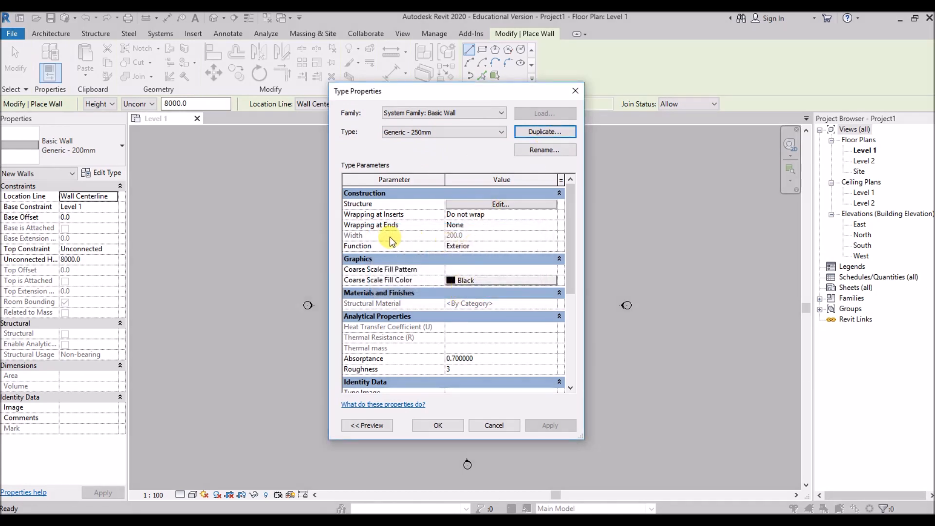
Step: Set the structure layer thickness of the Generic - 250mm wall type to 250 mm and apply the type
{"action": "left_click", "coordinate": [501, 204]}
{"action": "left_click", "coordinate": [459, 228]}
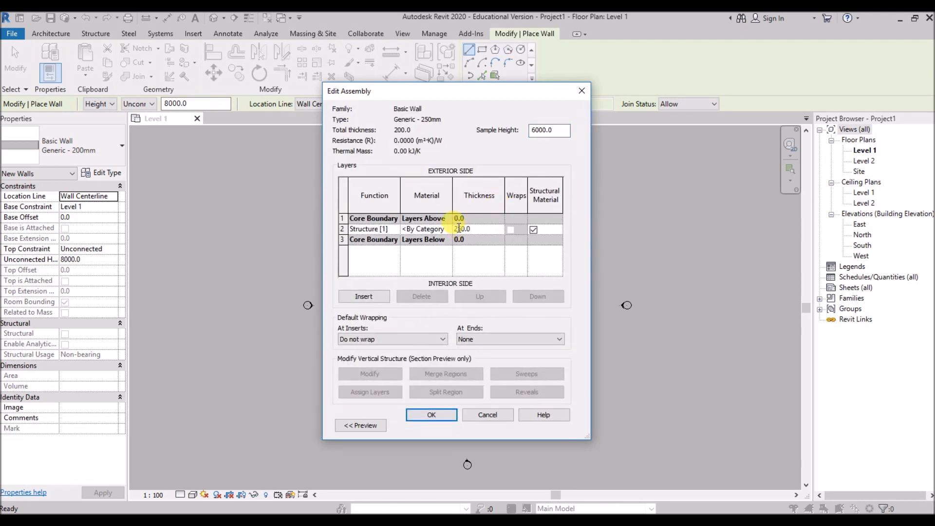
{"action": "left_click", "coordinate": [431, 414]}
{"action": "left_click", "coordinate": [448, 428]}
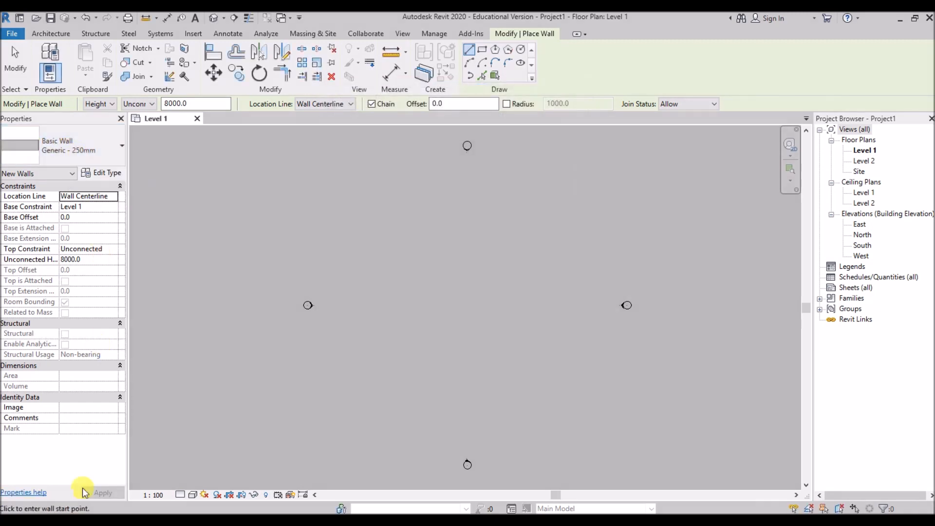
Step: Duplicate the Generic - 250mm wall type under the name Generic - 125mm
{"action": "left_click", "coordinate": [111, 173]}
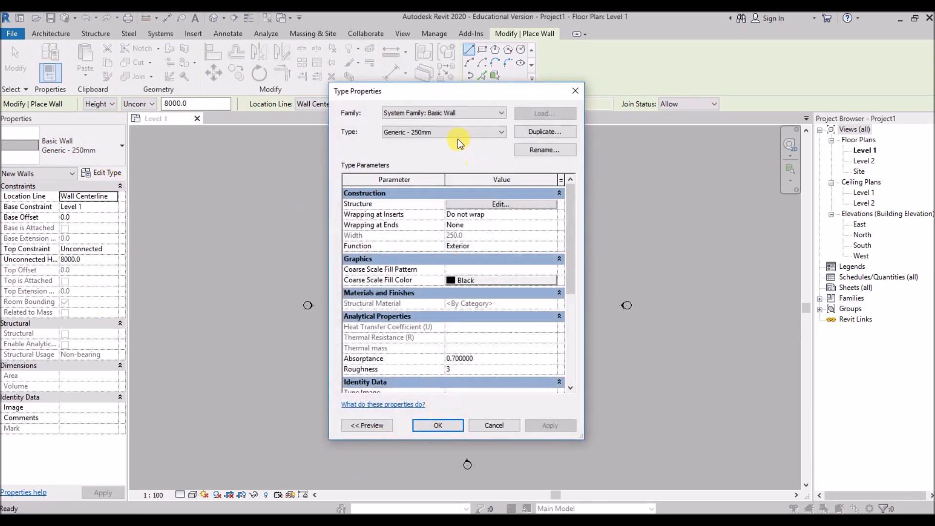
{"action": "left_click", "coordinate": [553, 132]}
{"action": "left_click", "coordinate": [463, 257]}
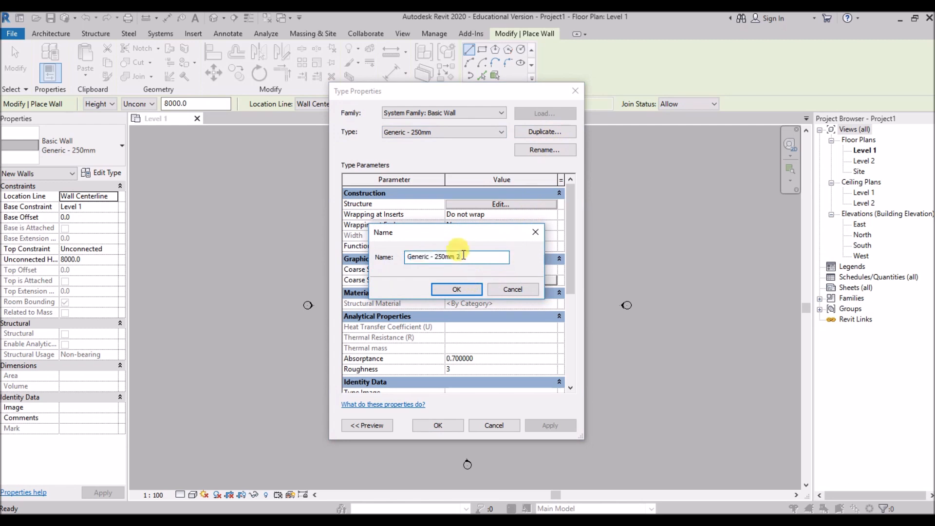
{"action": "key", "text": "BackSpace"}
{"action": "key", "text": "BackSpace"}
{"action": "left_click", "coordinate": [443, 257]}
{"action": "key", "text": "BackSpace"}
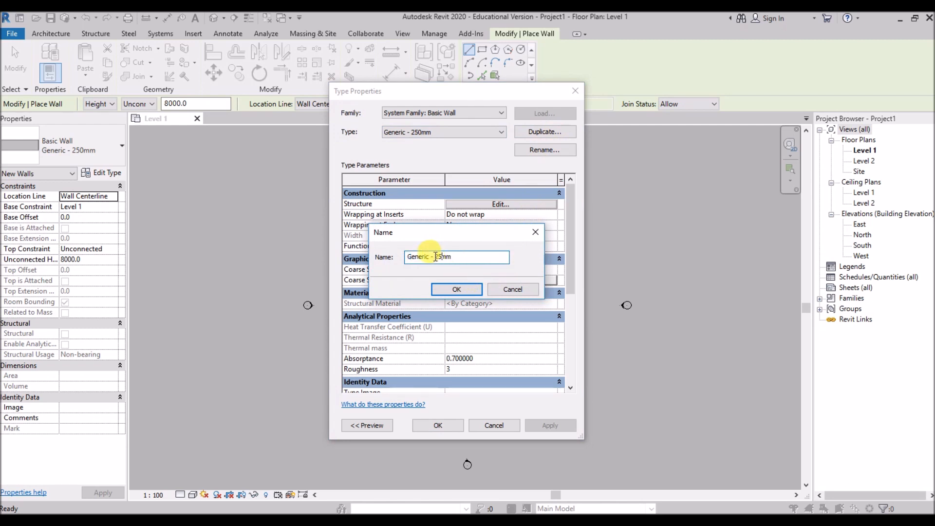
{"action": "left_click", "coordinate": [436, 257]}
{"action": "type", "text": "1"}
{"action": "left_click", "coordinate": [446, 290]}
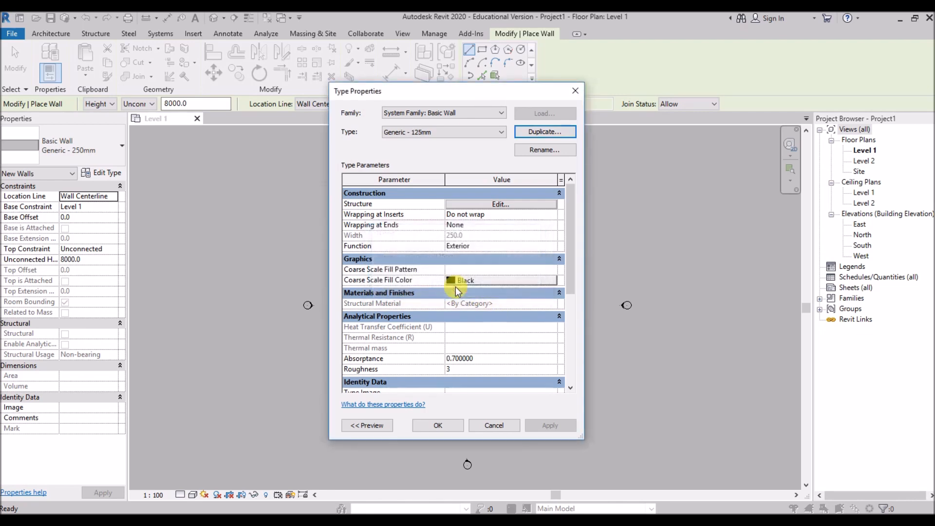
Step: Set the structure layer thickness of the Generic - 125mm wall type to 125 mm and apply the type
{"action": "left_click", "coordinate": [501, 207]}
{"action": "left_click", "coordinate": [458, 229]}
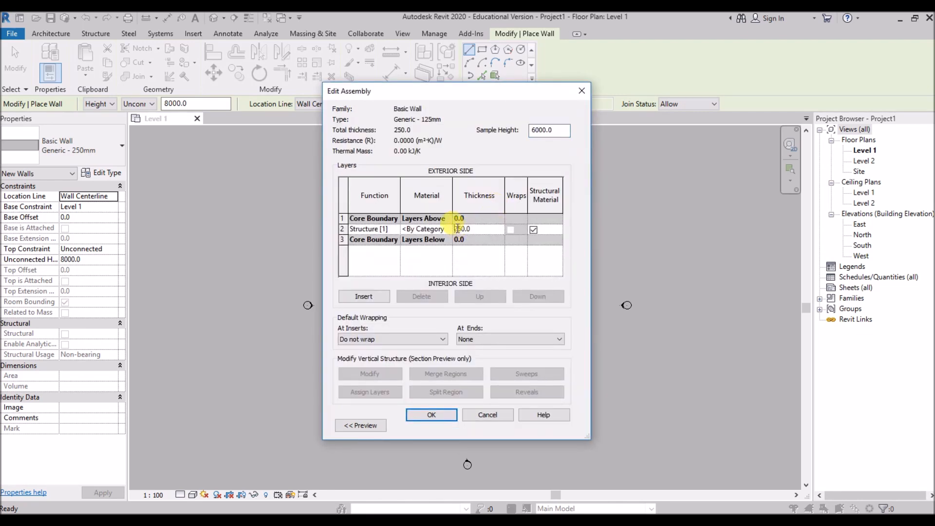
{"action": "type", "text": "1"}
{"action": "left_click", "coordinate": [441, 415]}
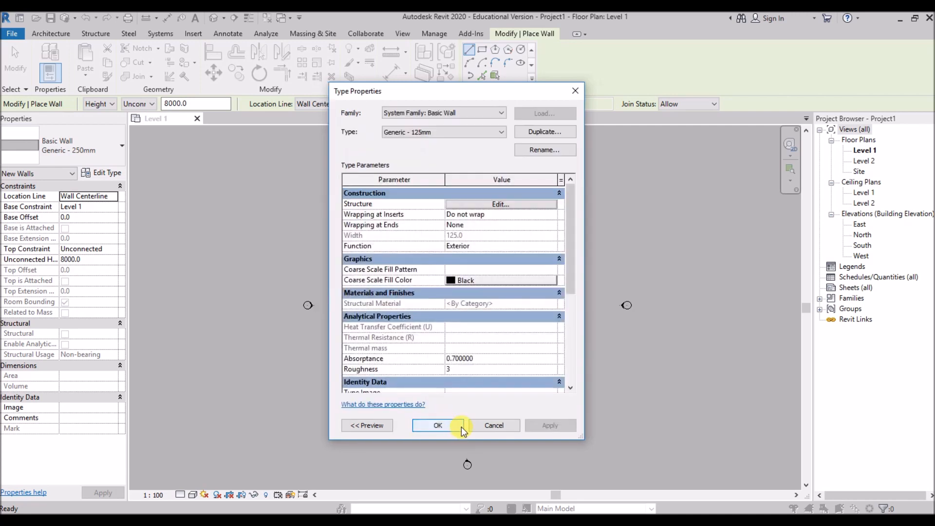
{"action": "left_click", "coordinate": [458, 426]}
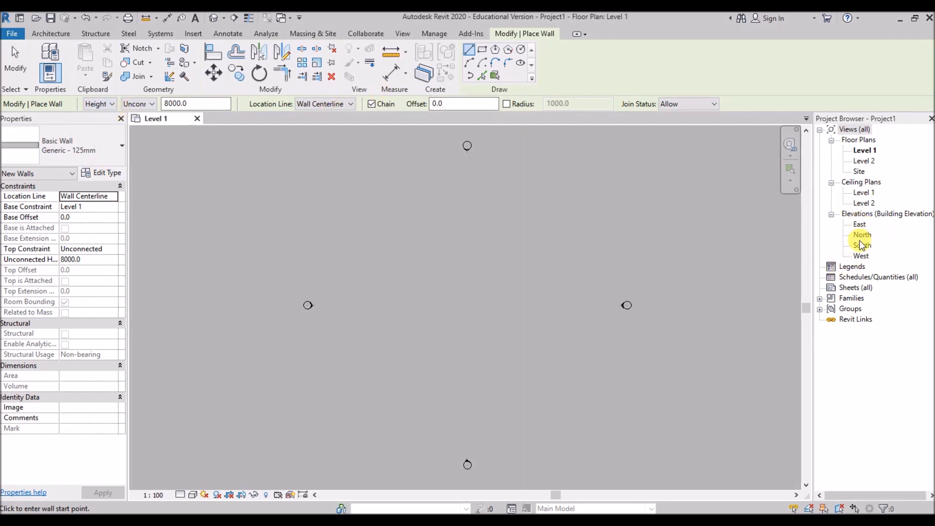
Step: In the East elevation, set the height of Level 2 to 3000 mm
{"action": "double_click", "coordinate": [859, 224]}
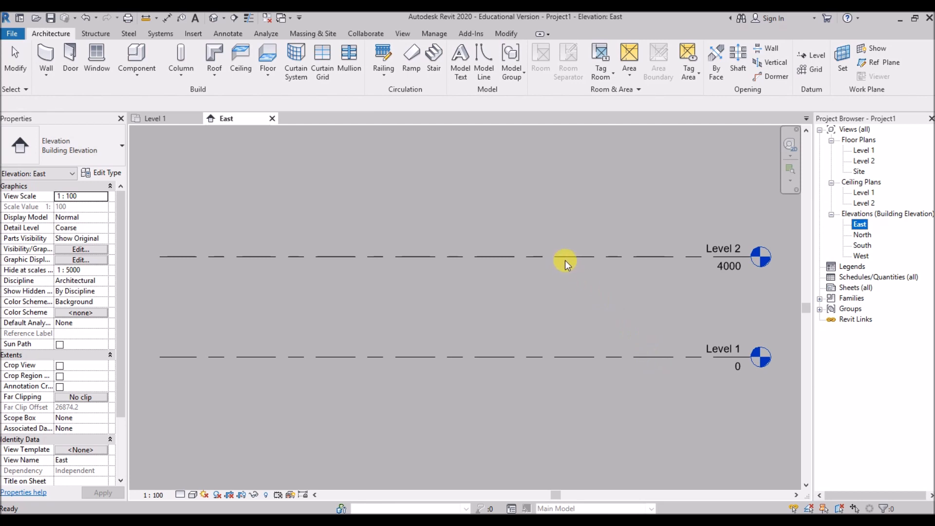
{"action": "left_click", "coordinate": [726, 267]}
{"action": "left_click", "coordinate": [730, 268]}
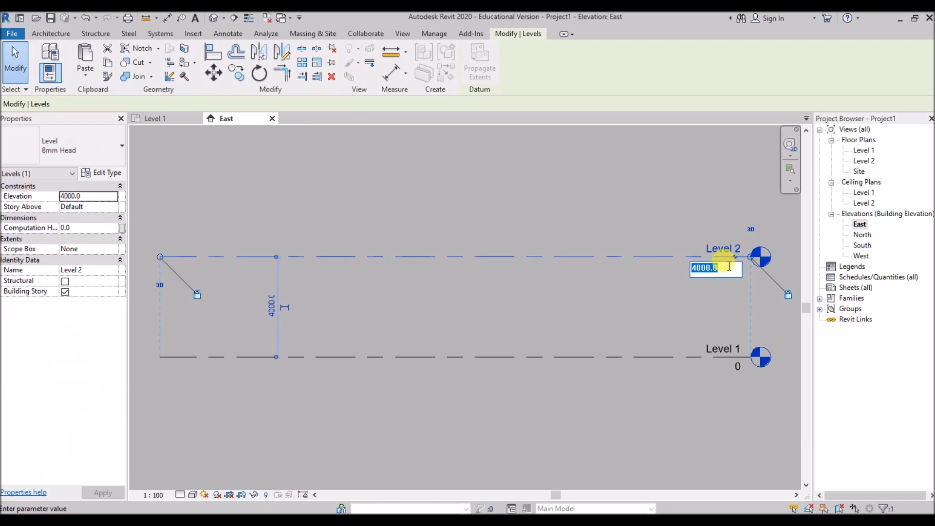
{"action": "type", "text": "3000"}
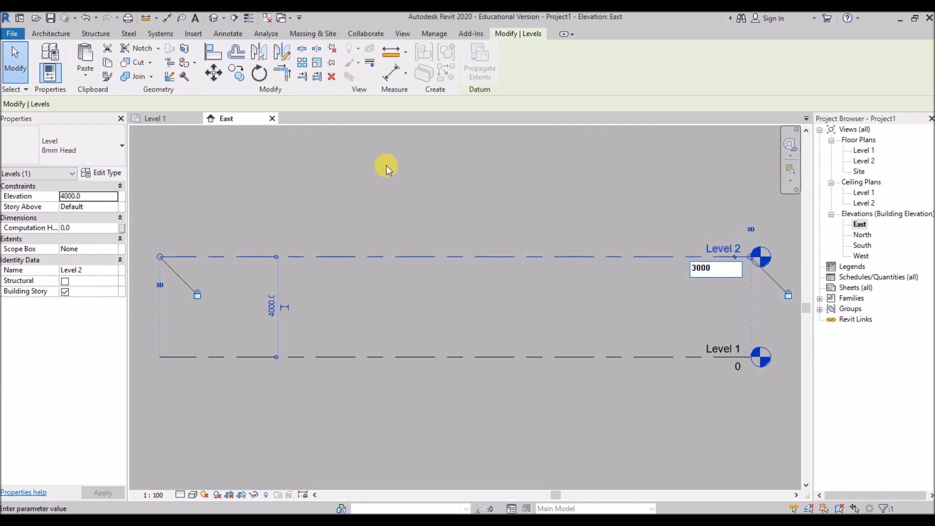
{"action": "key", "text": "Return"}
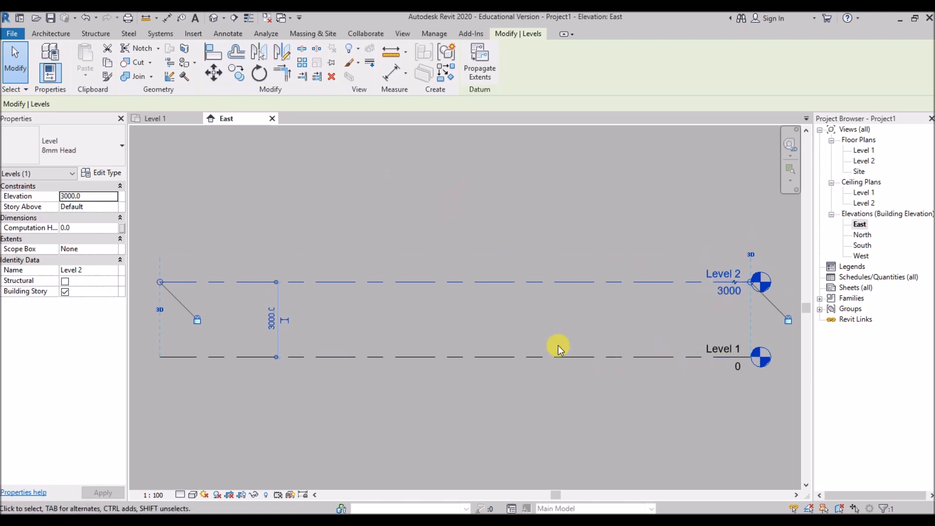
Step: In the Level 1 floor plan, set up the Wall tool with the Generic - 250mm type and its height constrained to Level 2
{"action": "left_click", "coordinate": [149, 120]}
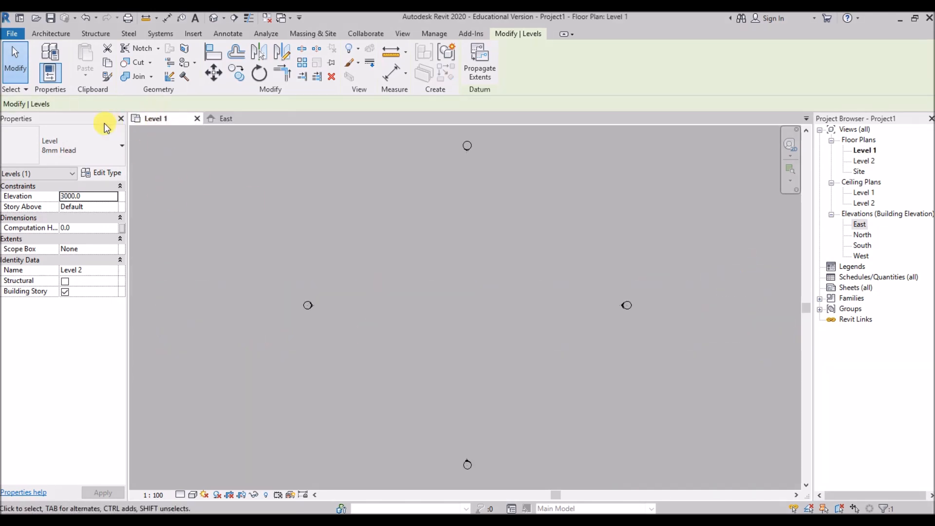
{"action": "key", "text": "Escape"}
{"action": "left_click", "coordinate": [49, 61]}
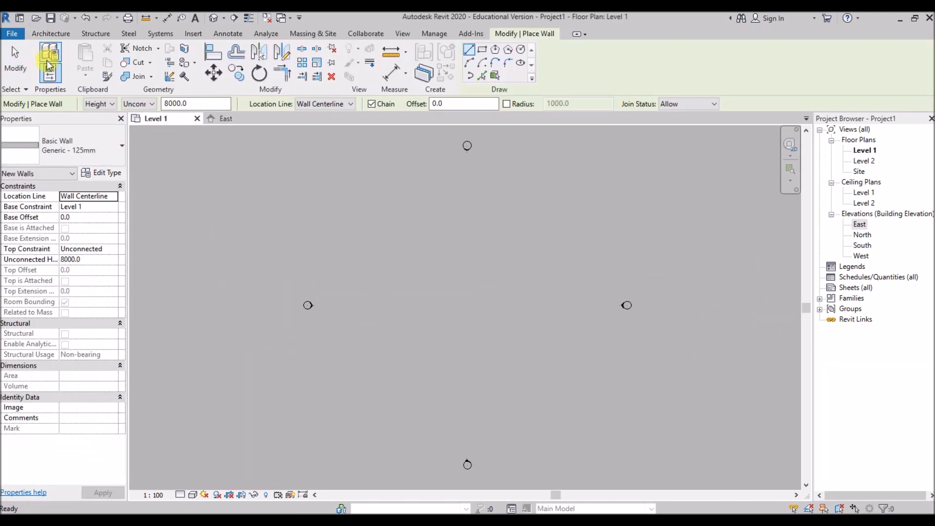
{"action": "left_click", "coordinate": [98, 149]}
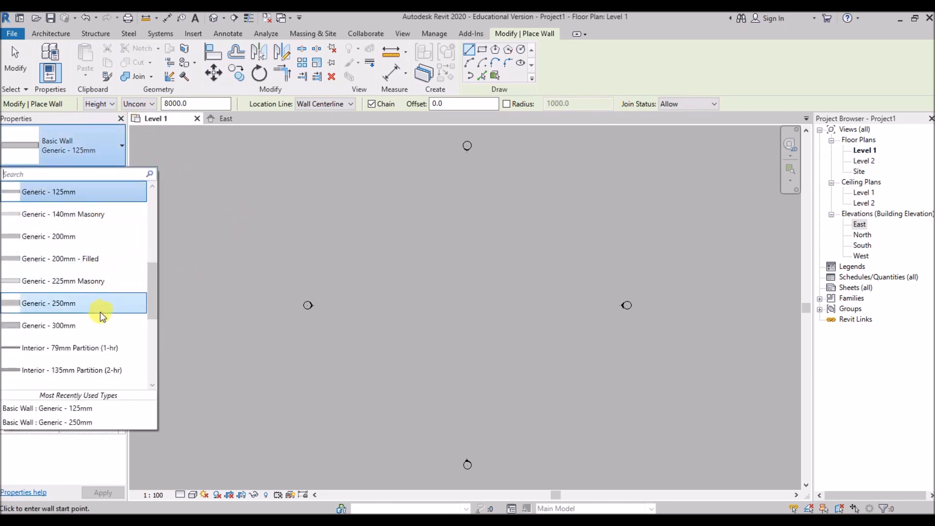
{"action": "left_click", "coordinate": [73, 304]}
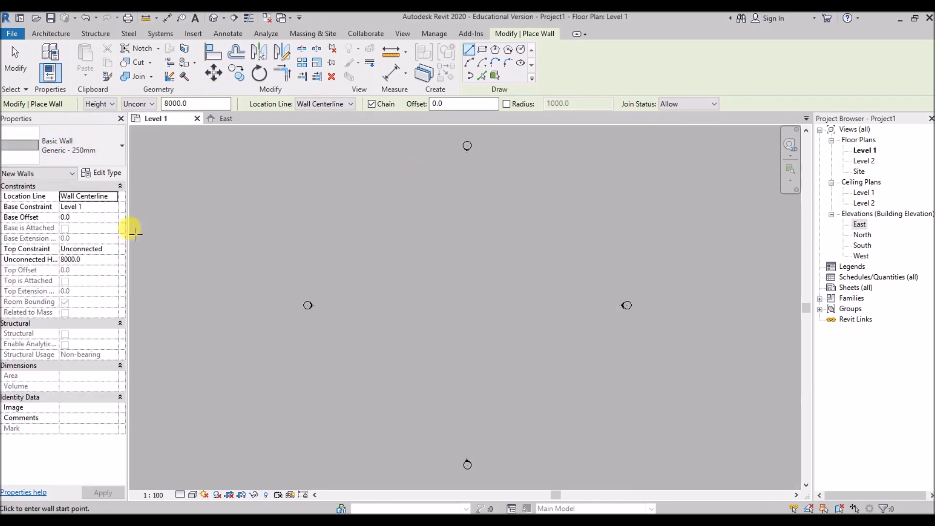
{"action": "left_click", "coordinate": [139, 104]}
{"action": "left_click", "coordinate": [139, 122]}
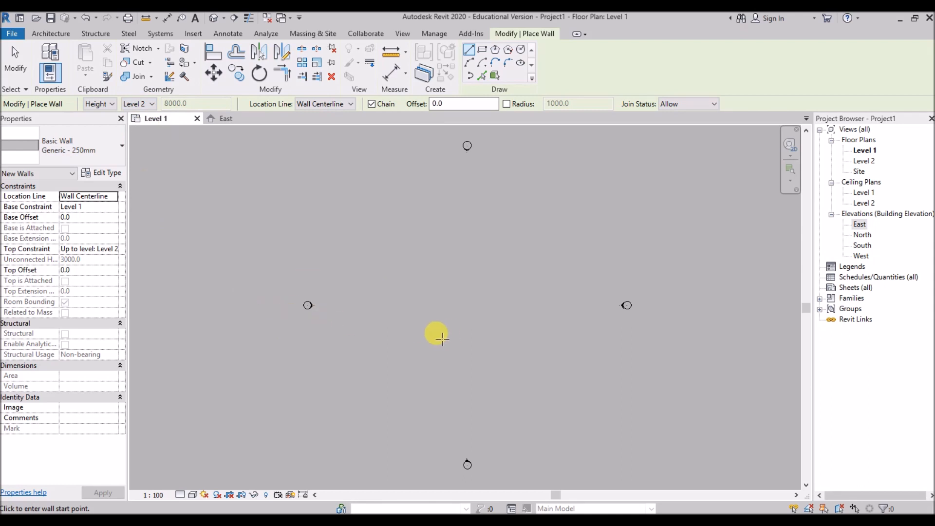
Step: Draw a small closed loop of Generic - 250mm walls with a notched lower-left corner between the elevation markers
{"action": "left_click", "coordinate": [443, 339]}
{"action": "left_click", "coordinate": [493, 339]}
{"action": "left_click", "coordinate": [493, 288]}
{"action": "left_click", "coordinate": [449, 288]}
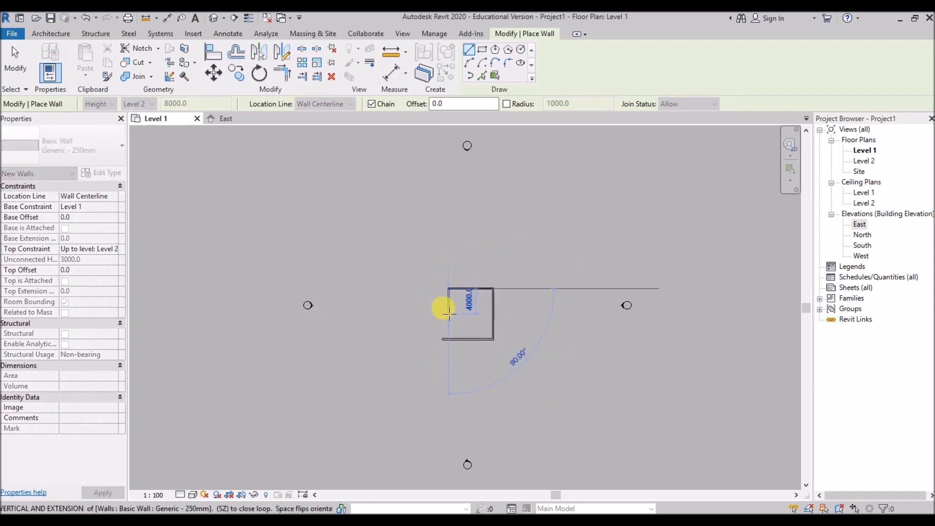
{"action": "left_click", "coordinate": [440, 322]}
{"action": "left_click", "coordinate": [442, 339]}
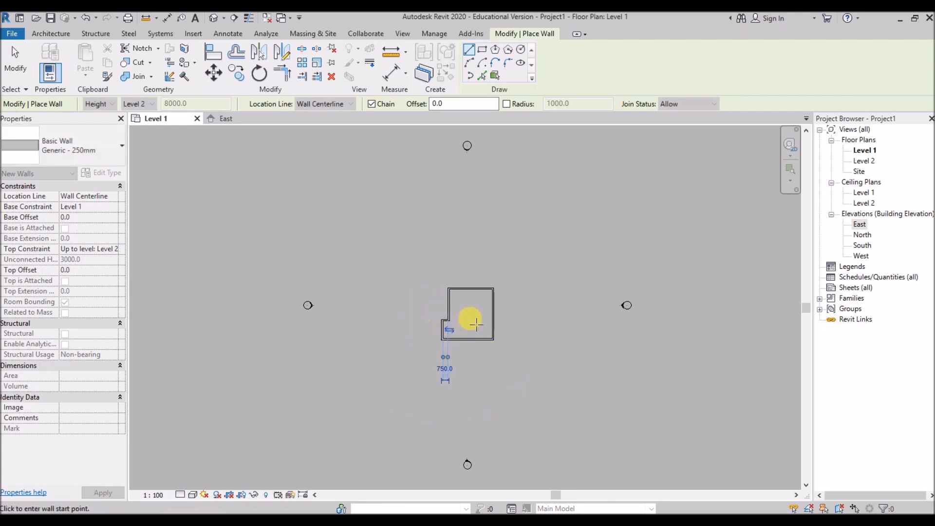
{"action": "key", "text": "Escape"}
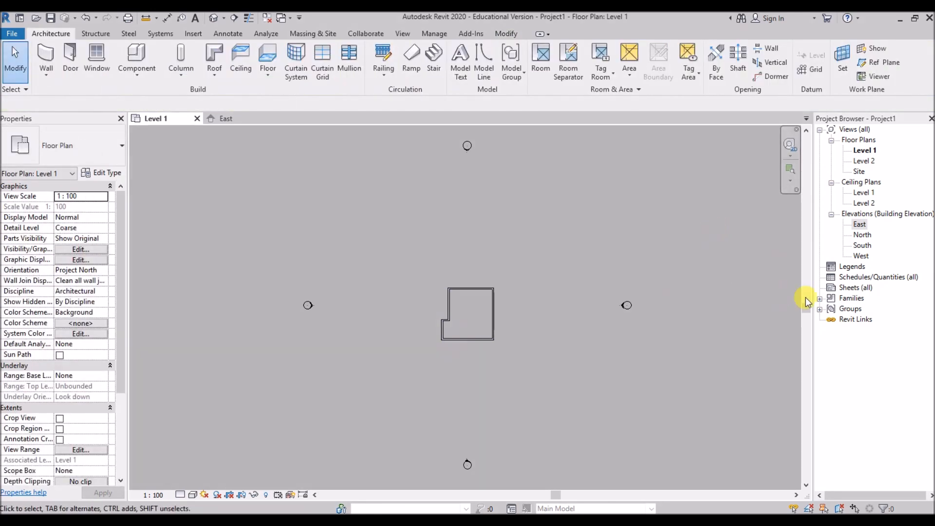
Step: Check the wall height in the East elevation and the default 3D view, and return to the Level 1 plan
{"action": "left_click", "coordinate": [860, 225]}
{"action": "double_click", "coordinate": [858, 225]}
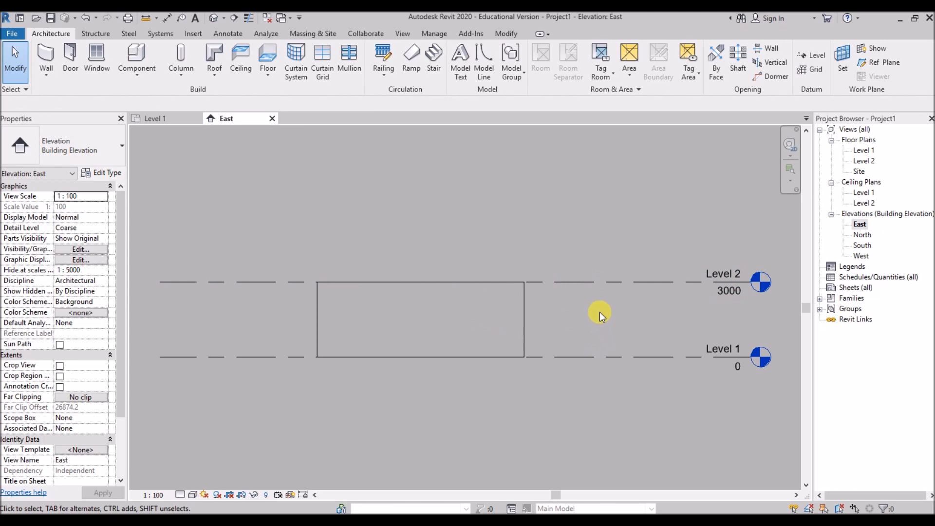
{"action": "left_click", "coordinate": [213, 18]}
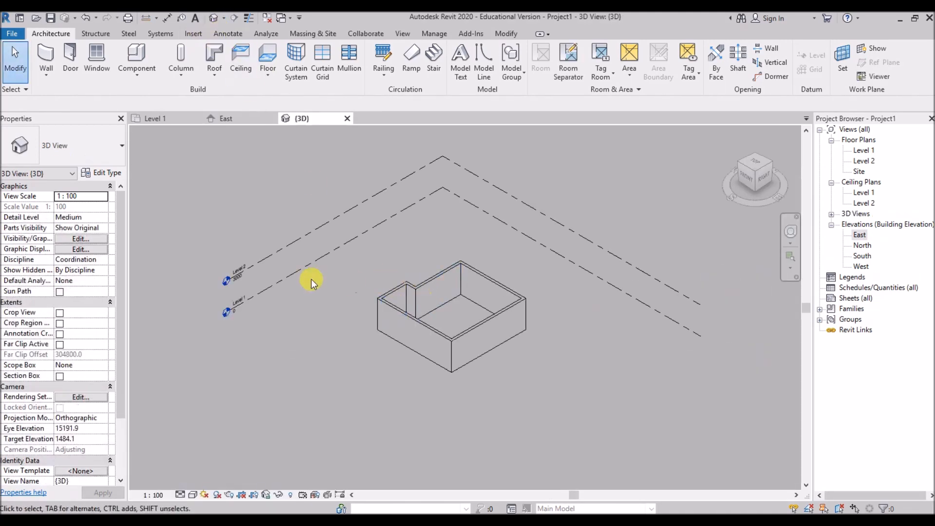
{"action": "left_click", "coordinate": [162, 119]}
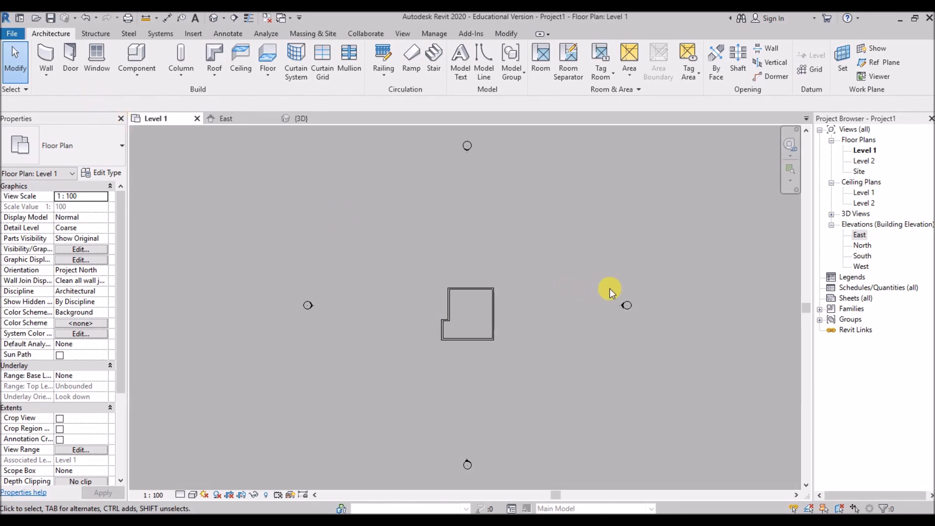
Step: Delete all the trial walls from the Level 1 plan and close the 3D and East views
{"action": "left_click_drag", "start_coordinate": [525, 256], "coordinate": [423, 364]}
{"action": "key", "text": "Delete"}
{"action": "scroll", "coordinate": [452, 303], "scroll_direction": "up", "scroll_amount": 1}
{"action": "scroll", "coordinate": [418, 300], "scroll_direction": "up", "scroll_amount": 1}
{"action": "left_click", "coordinate": [347, 119]}
{"action": "left_click", "coordinate": [241, 120]}
{"action": "left_click", "coordinate": [271, 119]}
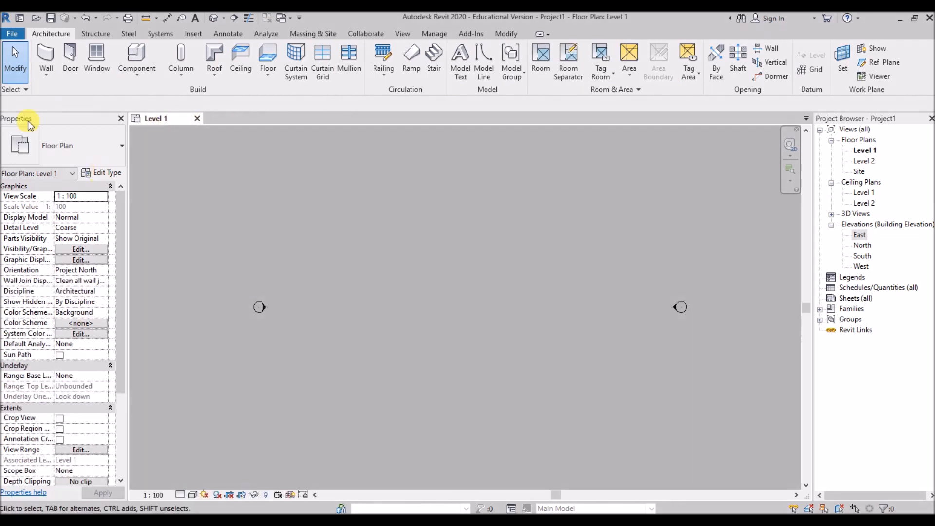
Step: Draw a rectangle of Generic - 250mm walls about 13500 by 10500 mm with the location line set to Finish Face: Interior
{"action": "left_click", "coordinate": [45, 53]}
{"action": "scroll", "coordinate": [348, 275], "scroll_direction": "down", "scroll_amount": 1}
{"action": "scroll", "coordinate": [348, 278], "scroll_direction": "down", "scroll_amount": 1}
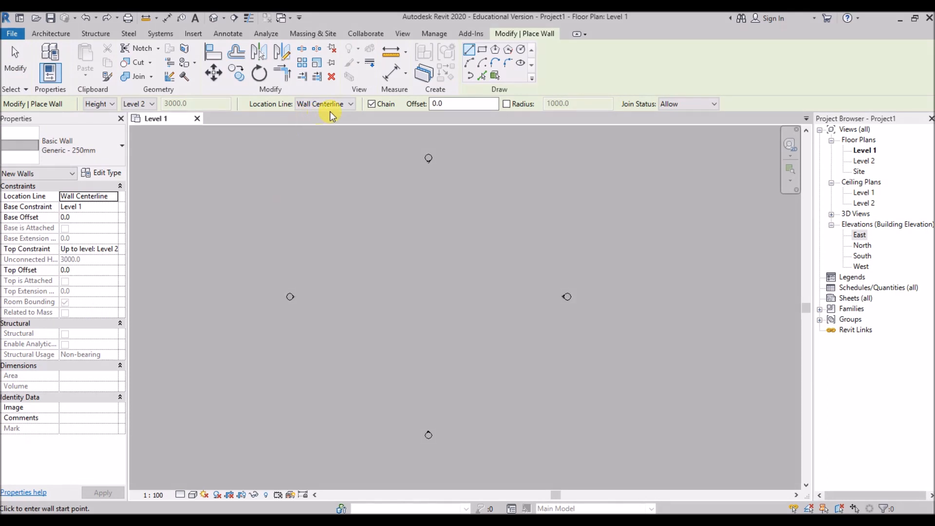
{"action": "left_click", "coordinate": [344, 105]}
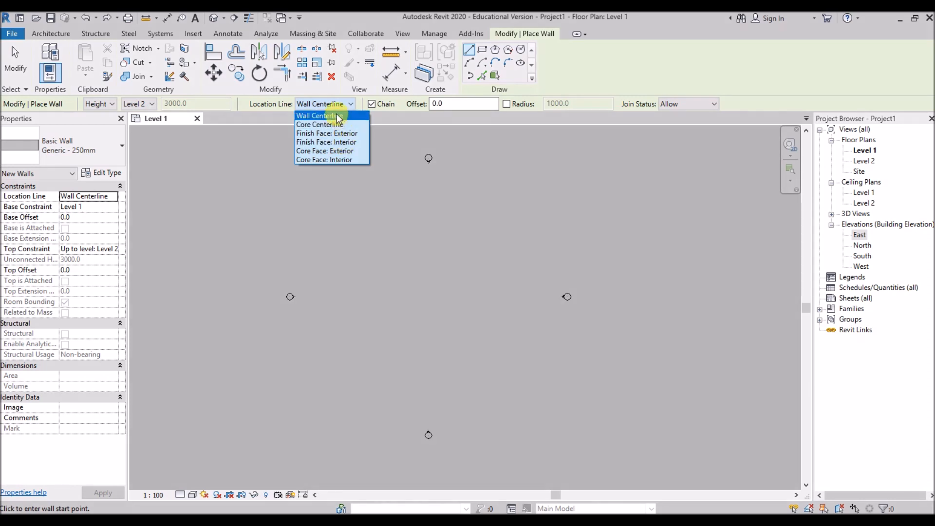
{"action": "left_click", "coordinate": [355, 142]}
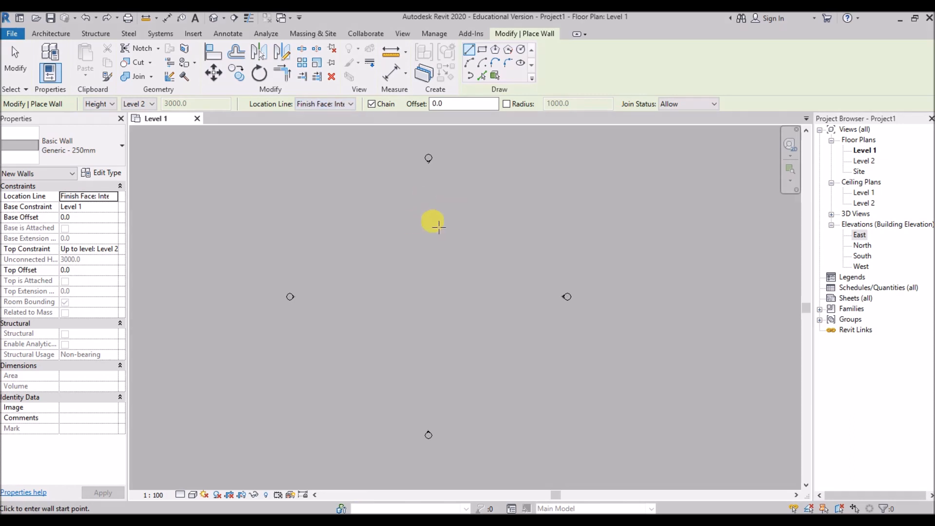
{"action": "left_click", "coordinate": [482, 49]}
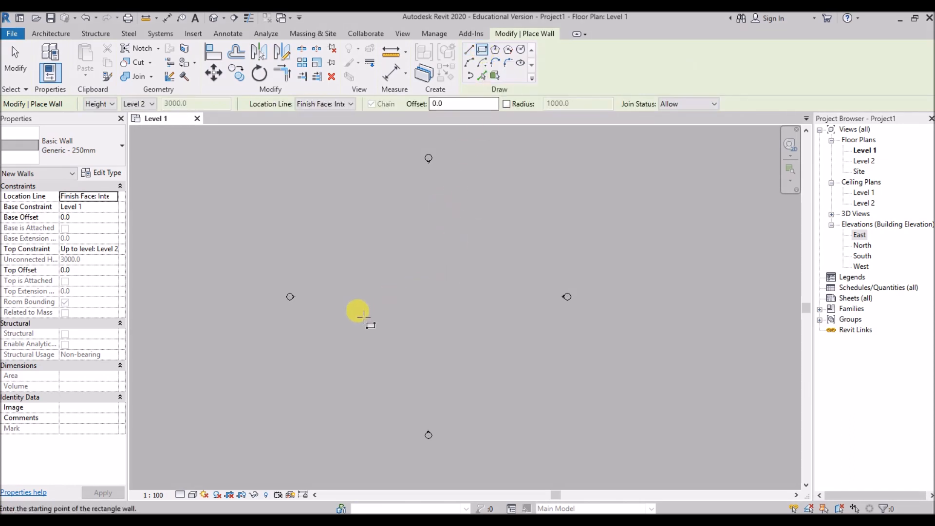
{"action": "left_click", "coordinate": [397, 301]}
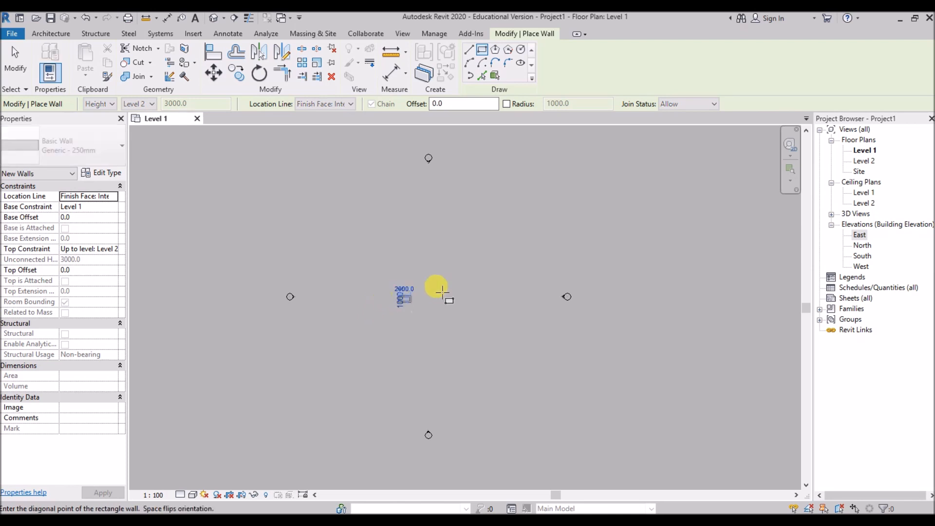
{"action": "scroll", "coordinate": [458, 278], "scroll_direction": "up", "scroll_amount": 2}
{"action": "scroll", "coordinate": [458, 277], "scroll_direction": "up", "scroll_amount": 1}
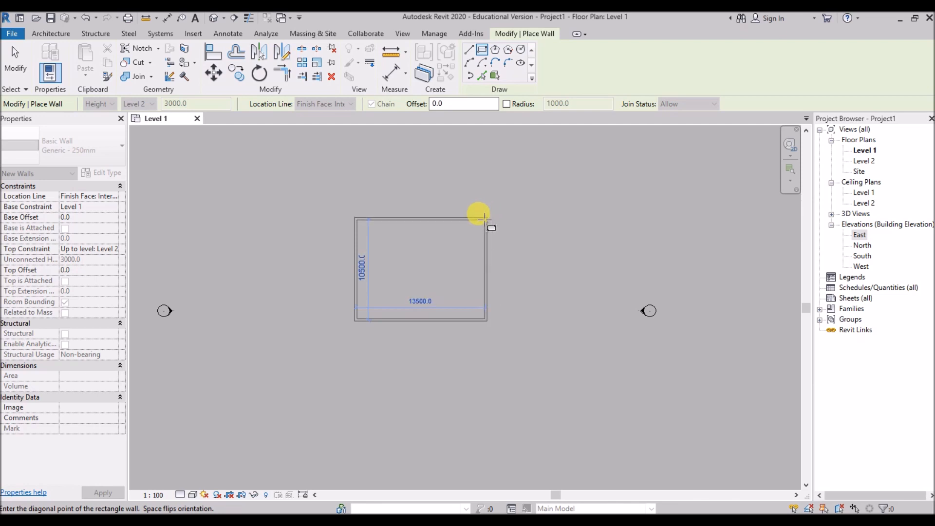
{"action": "left_click", "coordinate": [485, 218]}
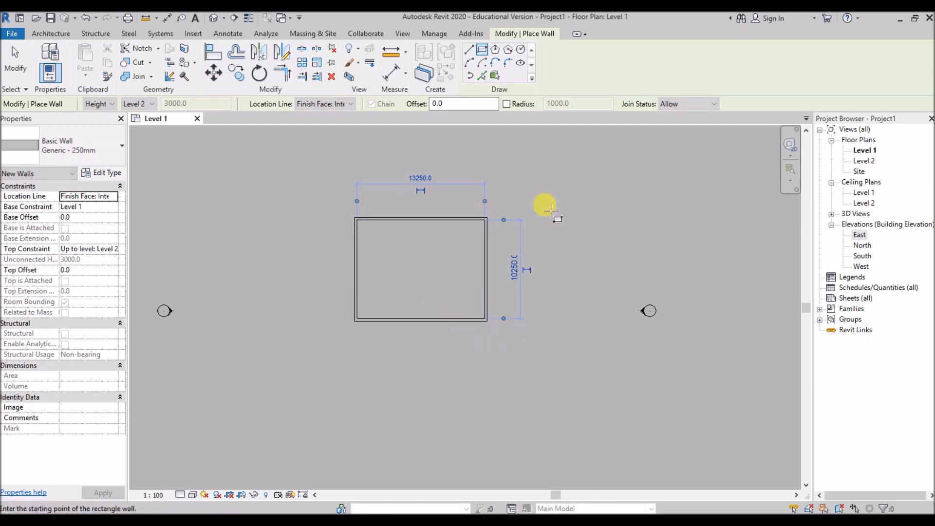
Step: Draw an L-shaped pair of 250 mm walls enclosing the rectangle's lower-right corner, with the horizontal wall about 4500 mm long
{"action": "left_click", "coordinate": [468, 50]}
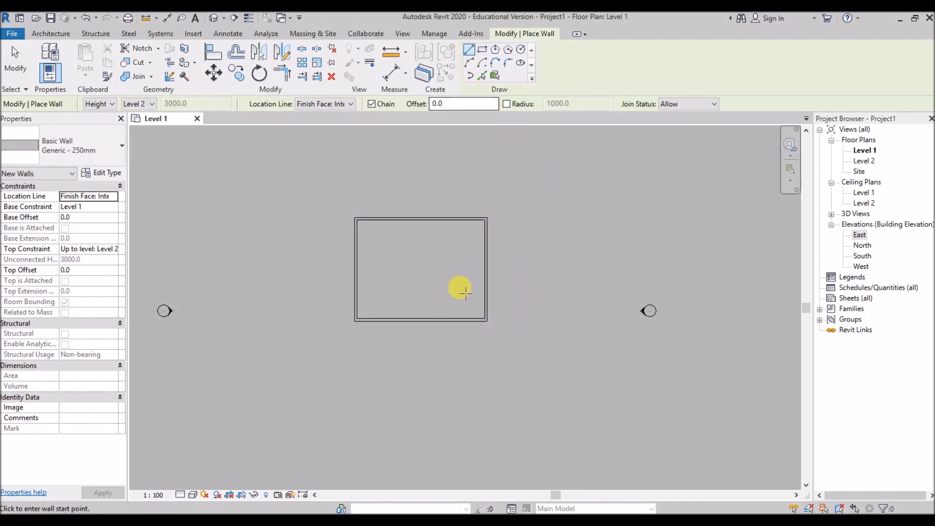
{"action": "scroll", "coordinate": [461, 295], "scroll_direction": "up", "scroll_amount": 2}
{"action": "scroll", "coordinate": [313, 148], "scroll_direction": "up", "scroll_amount": 1}
{"action": "left_click", "coordinate": [553, 347]}
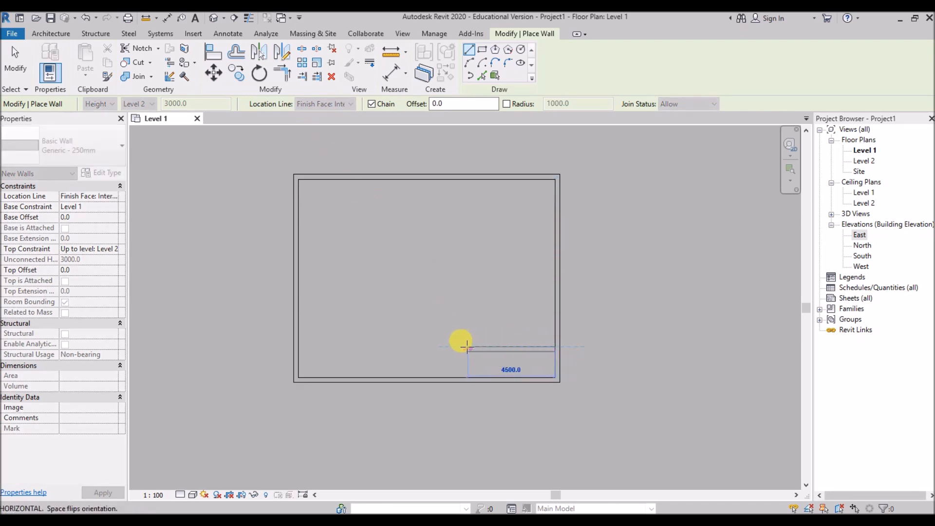
{"action": "left_click", "coordinate": [468, 378]}
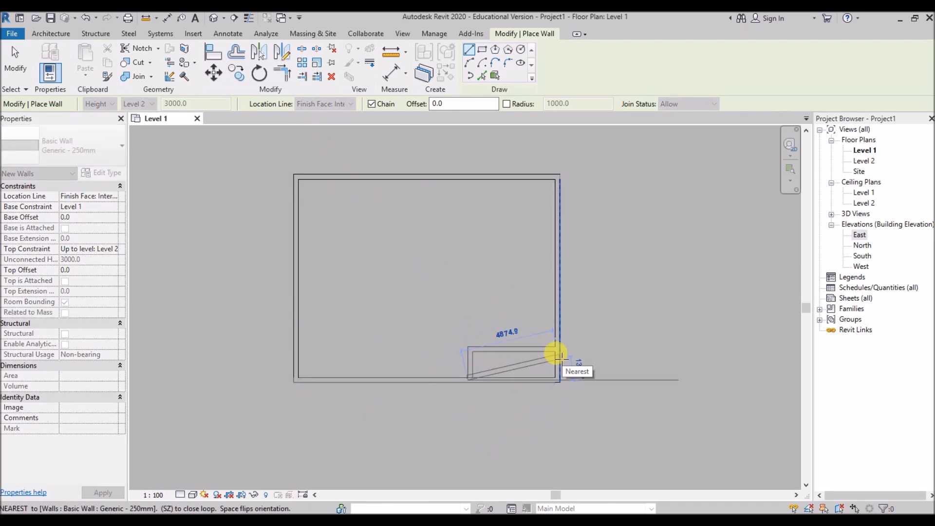
{"action": "key", "text": "Escape"}
Step: Draw three connected 250 mm walls forming a narrow U-shaped recess on the inside of the rectangle's upper wall
{"action": "left_click", "coordinate": [398, 179]}
{"action": "left_click", "coordinate": [400, 223]}
{"action": "left_click", "coordinate": [367, 223]}
{"action": "left_click", "coordinate": [366, 179]}
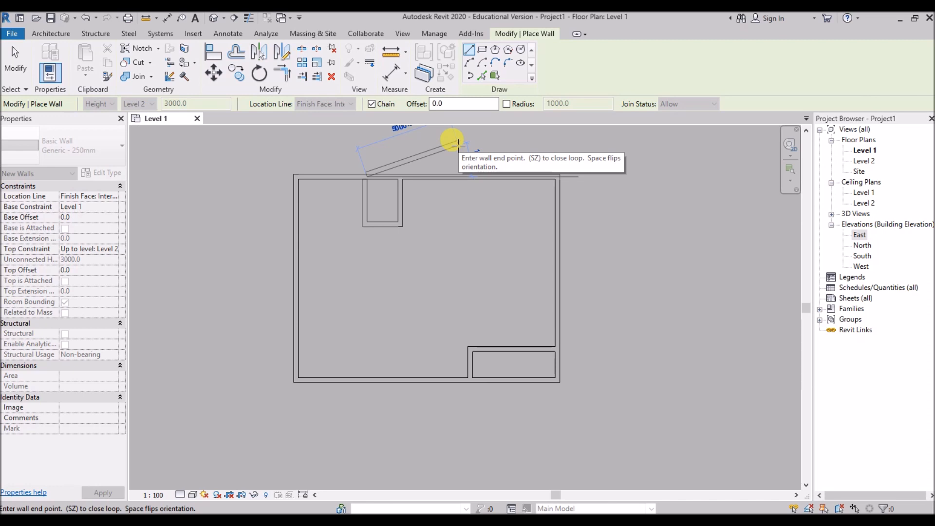
{"action": "key", "text": "Escape"}
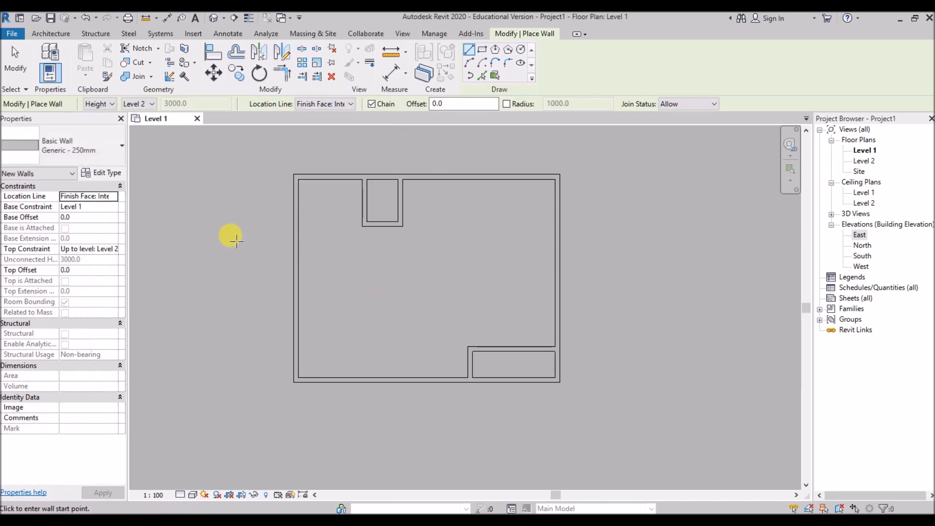
Step: Draw an L-shaped pair of Generic - 125mm walls enclosing the lower-left corner of the rectangle
{"action": "left_click", "coordinate": [78, 146]}
{"action": "scroll", "coordinate": [95, 278], "scroll_direction": "up", "scroll_amount": 4}
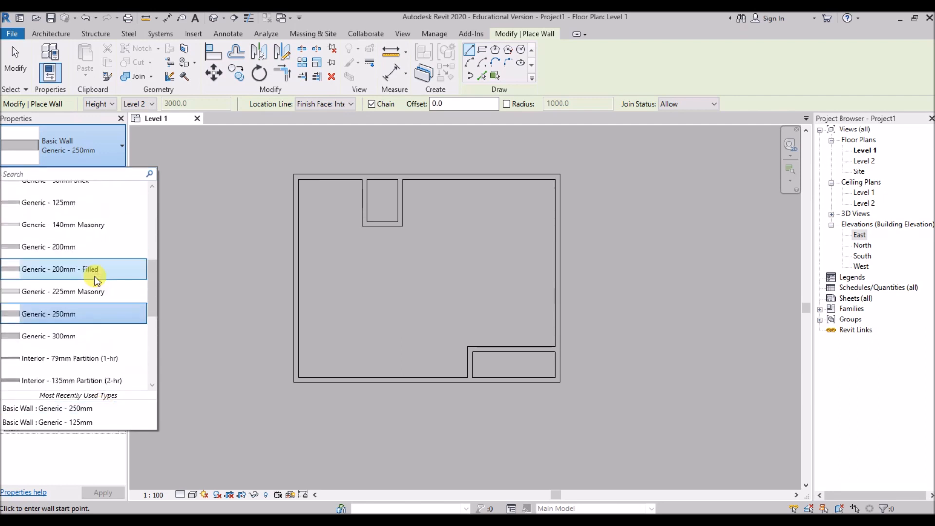
{"action": "left_click", "coordinate": [94, 207]}
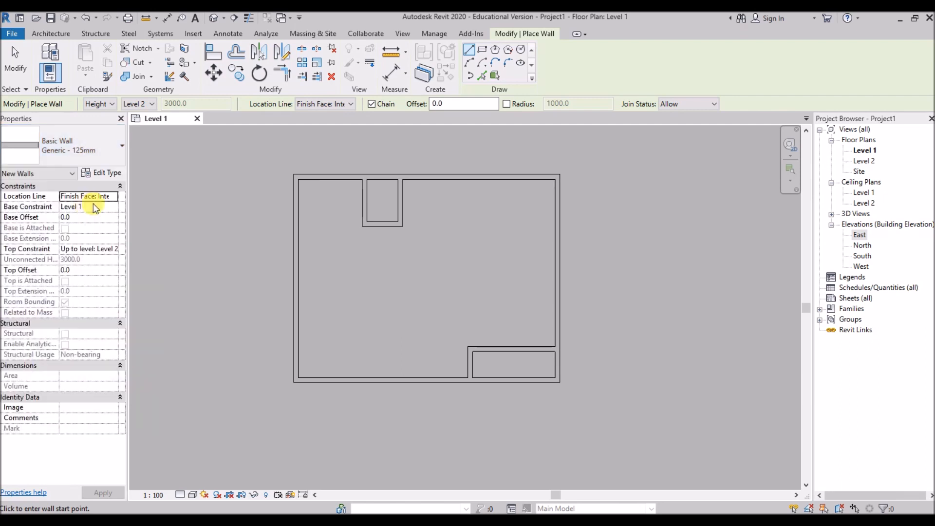
{"action": "left_click", "coordinate": [300, 341]}
{"action": "left_click", "coordinate": [376, 337]}
{"action": "left_click", "coordinate": [376, 378]}
{"action": "key", "text": "Escape"}
{"action": "key", "text": "Escape"}
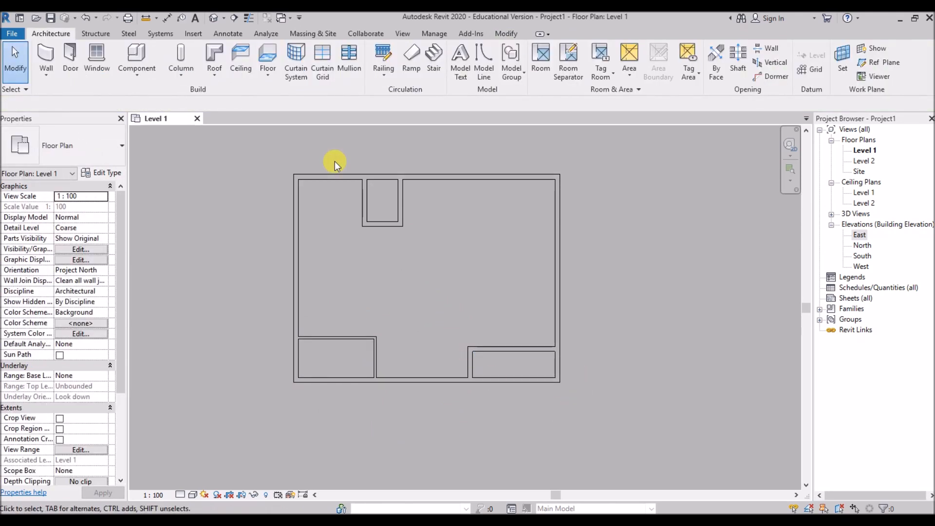
Step: Draw an L-shaped pair of Generic - 250mm walls enclosing a strip about 600 mm wide in the rectangle's upper-left corner
{"action": "left_click", "coordinate": [46, 56]}
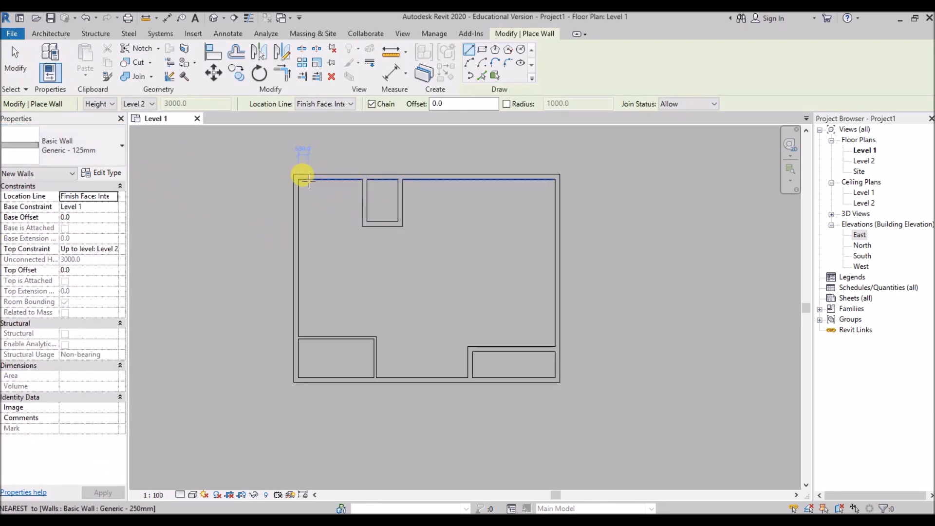
{"action": "left_click", "coordinate": [112, 148]}
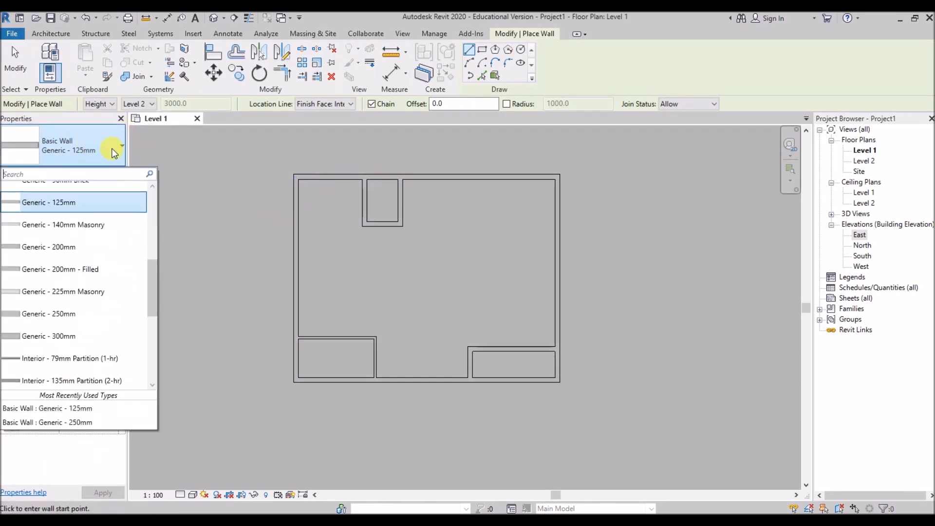
{"action": "left_click", "coordinate": [94, 320]}
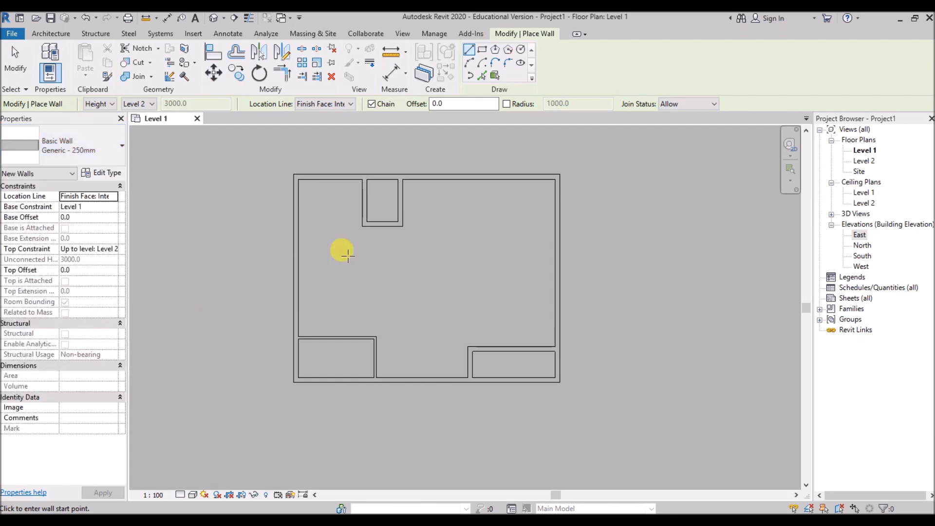
{"action": "left_click", "coordinate": [307, 179]}
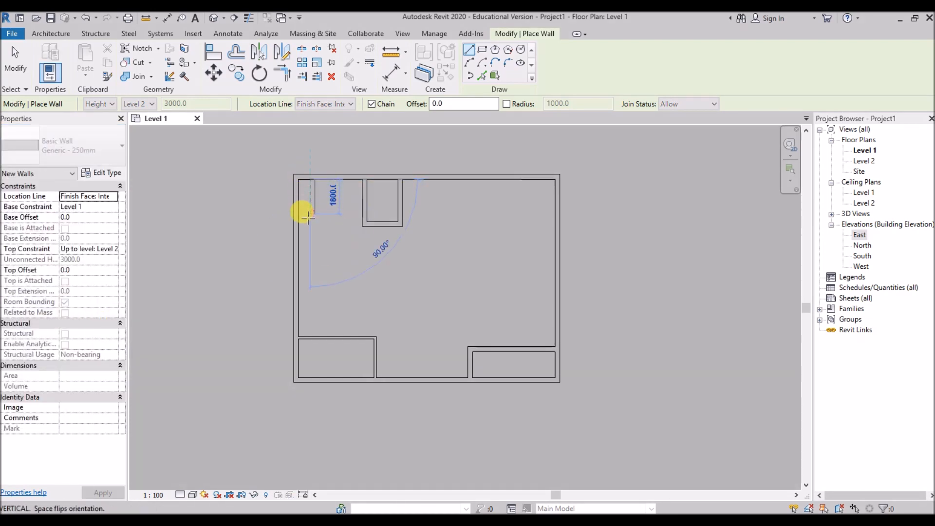
{"action": "left_click", "coordinate": [307, 242]}
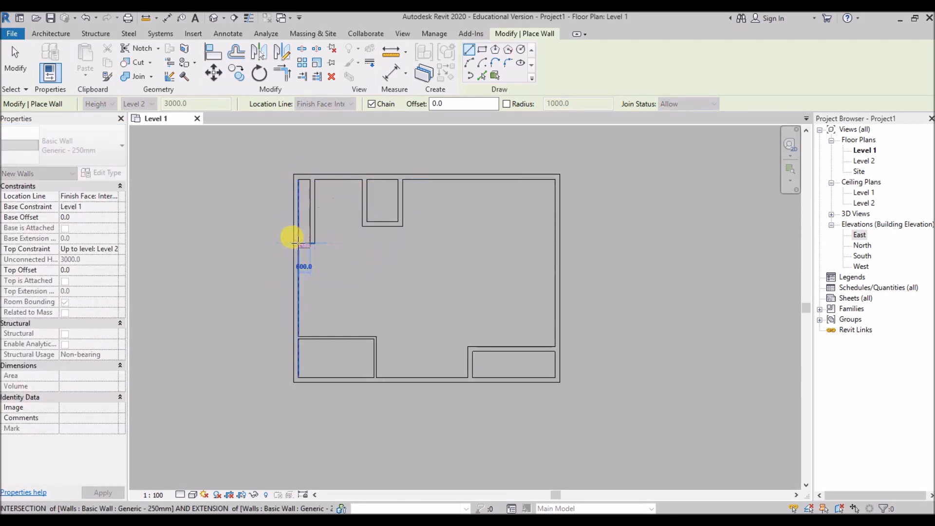
{"action": "key", "text": "Escape"}
{"action": "key", "text": "Escape"}
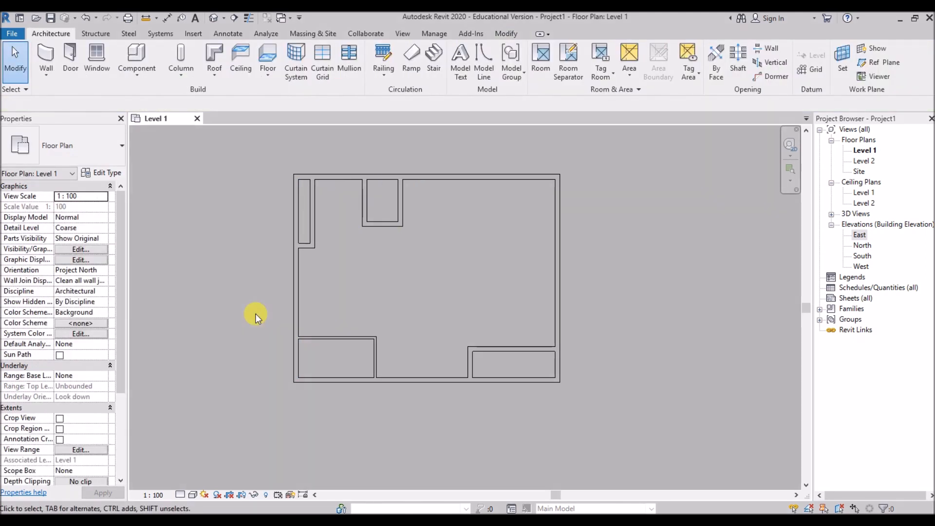
Step: Trim the outer left and lower walls to the L-shaped 125 mm walls, cutting the lower-left corner out of the outline
{"action": "key", "text": "t"}
{"action": "key", "text": "r"}
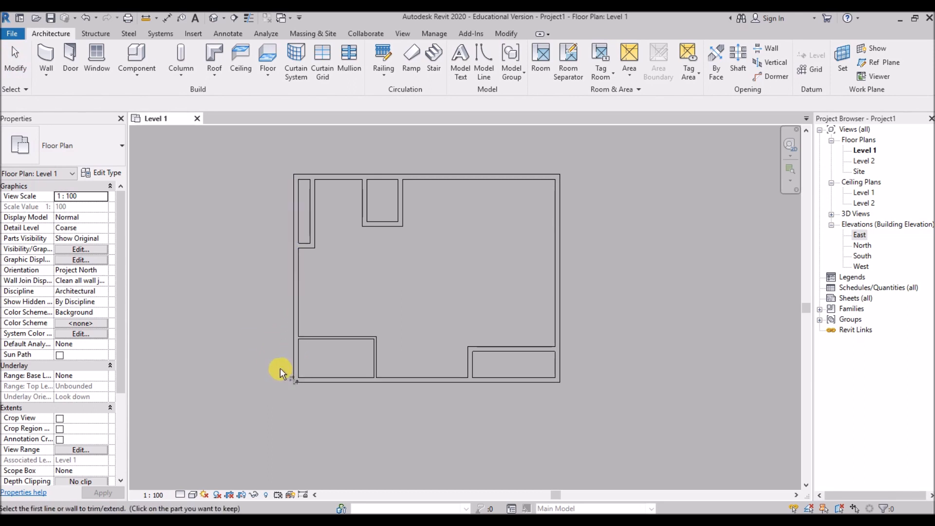
{"action": "left_click", "coordinate": [297, 315]}
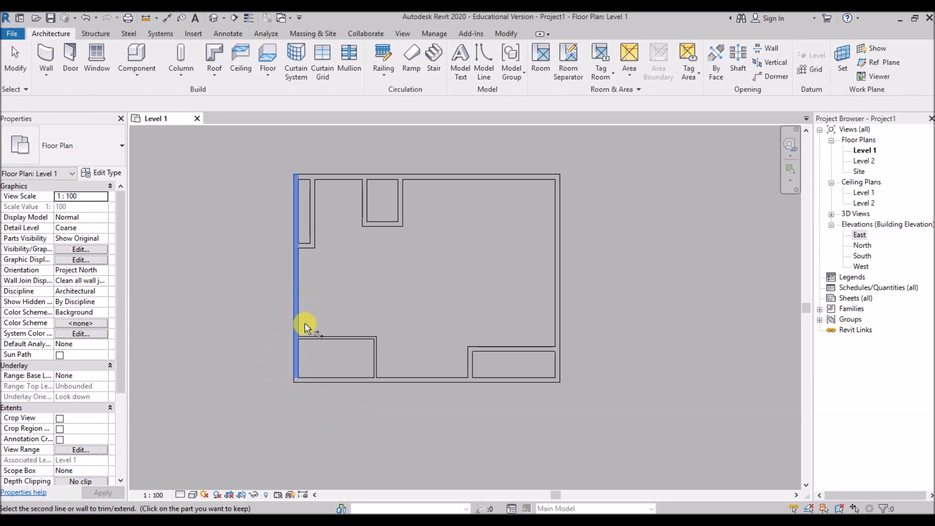
{"action": "left_click", "coordinate": [324, 336]}
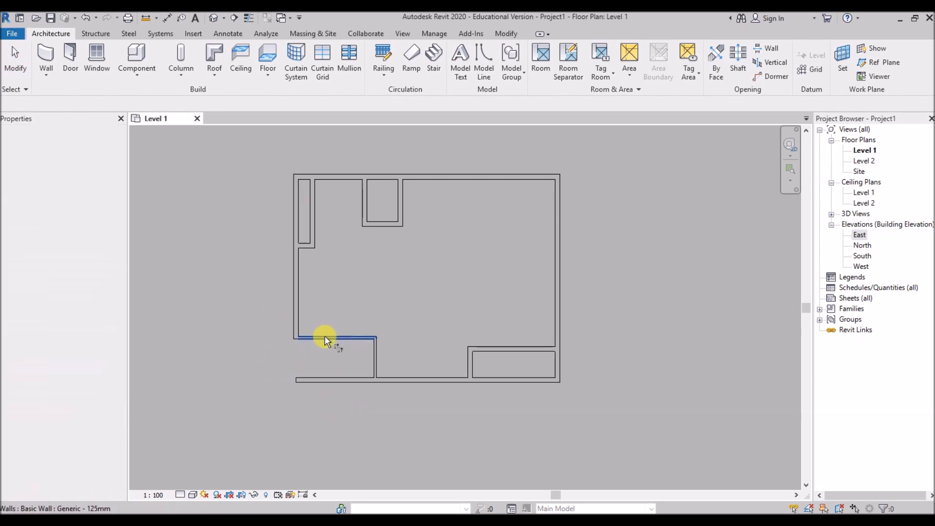
{"action": "left_click", "coordinate": [376, 369]}
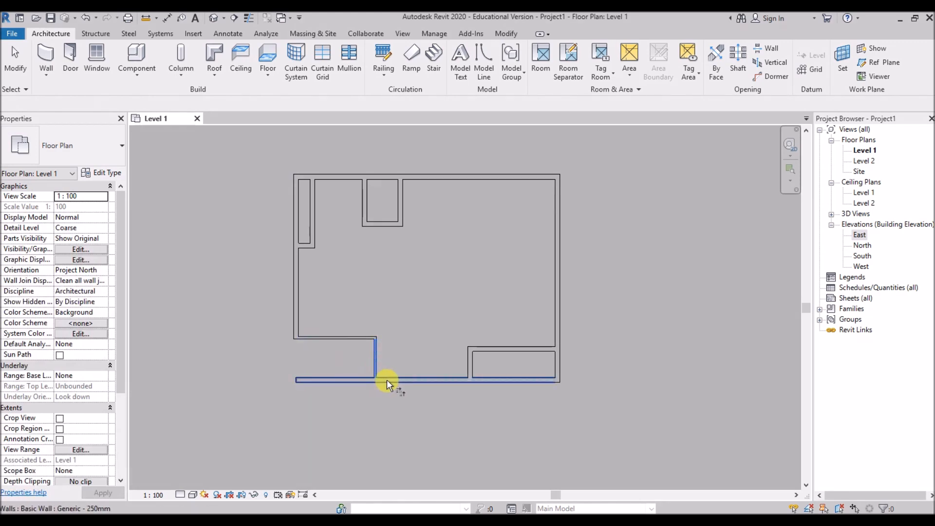
{"action": "left_click", "coordinate": [387, 379]}
Step: Trim the outer lower and right walls to the L-shaped 250 mm walls, cutting out the lower-right corner
{"action": "left_click", "coordinate": [471, 367]}
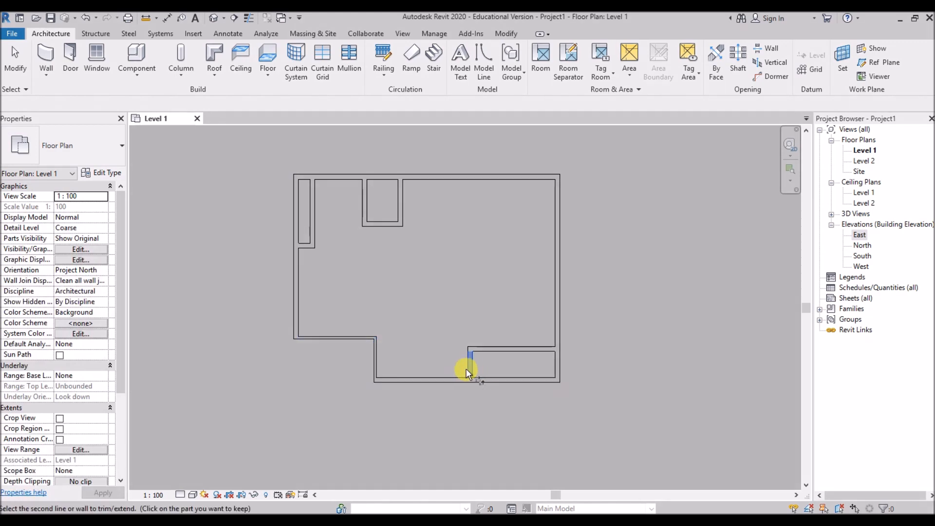
{"action": "left_click", "coordinate": [453, 379]}
{"action": "left_click", "coordinate": [560, 326]}
{"action": "left_click", "coordinate": [542, 346]}
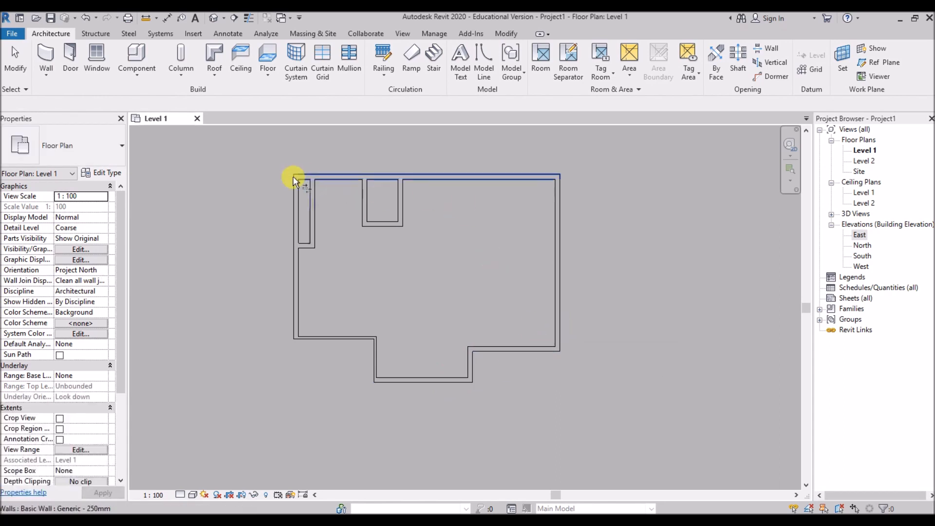
Step: Trim the outer upper and left walls to the short inner walls, cutting the narrow strip off the upper-left corner
{"action": "left_click", "coordinate": [330, 177]}
{"action": "left_click", "coordinate": [312, 200]}
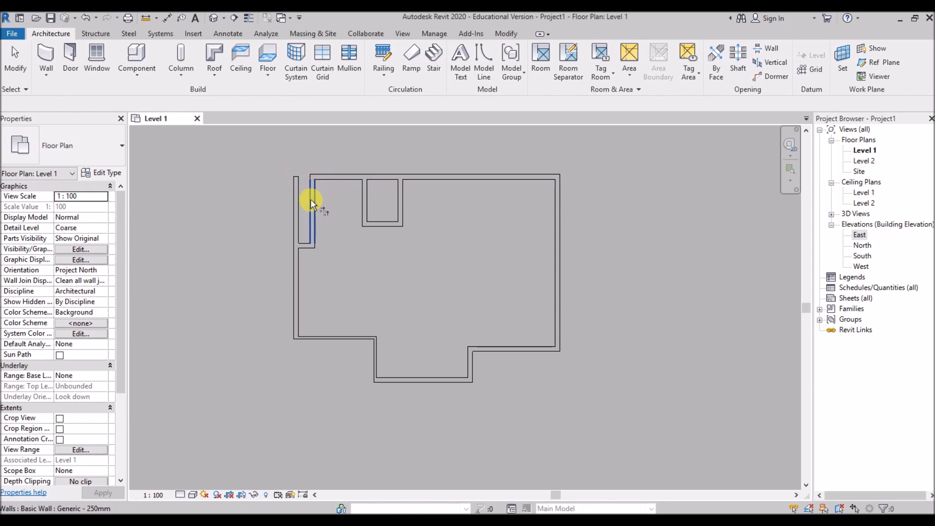
{"action": "left_click", "coordinate": [299, 259]}
{"action": "left_click", "coordinate": [311, 240]}
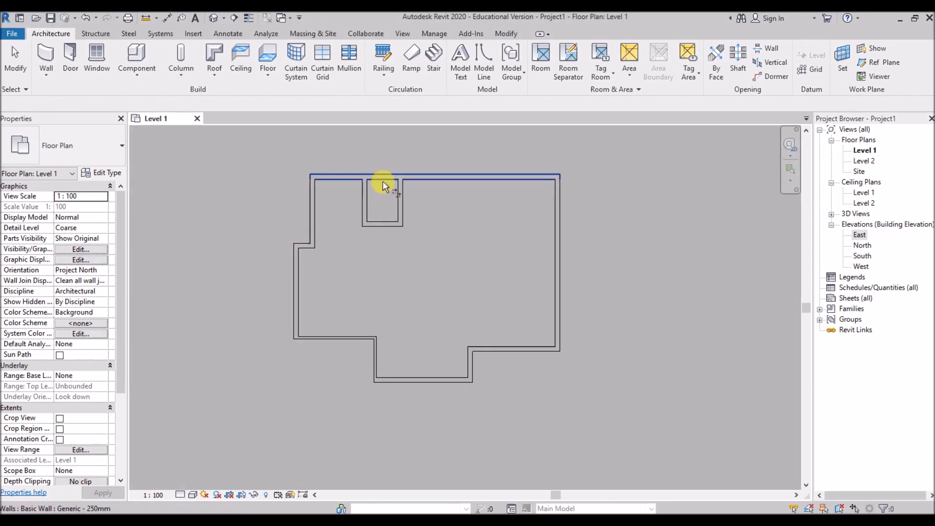
Step: Try to trim the unsplit upper wall to both sides of the U-shaped recess
{"action": "left_click", "coordinate": [419, 177]}
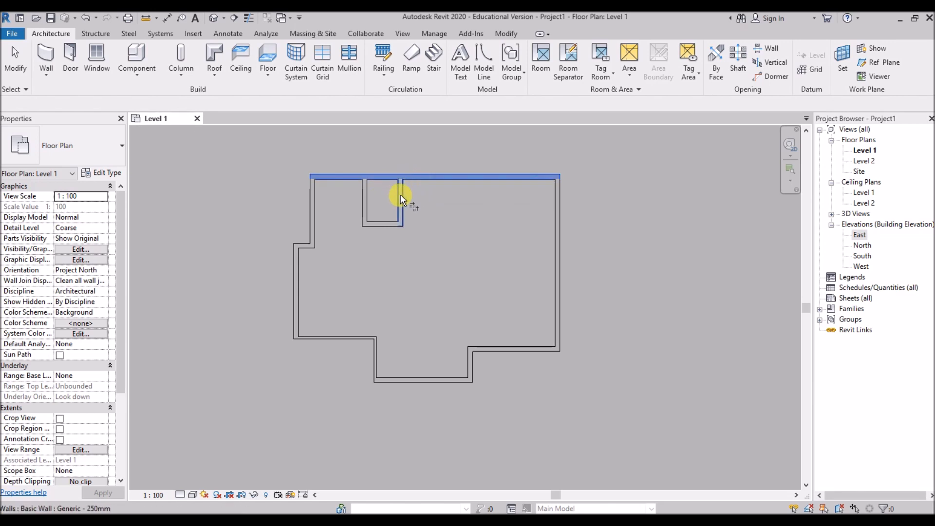
{"action": "left_click", "coordinate": [364, 192]}
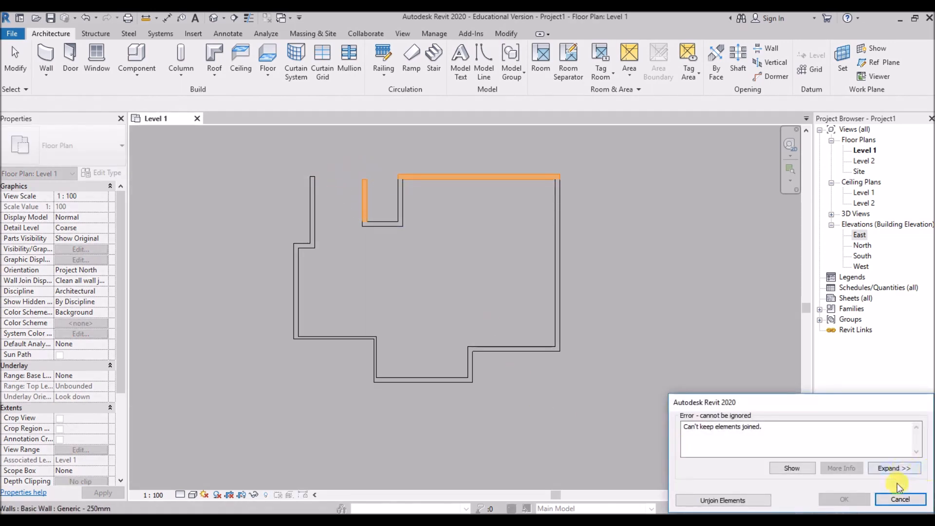
{"action": "left_click", "coordinate": [899, 502]}
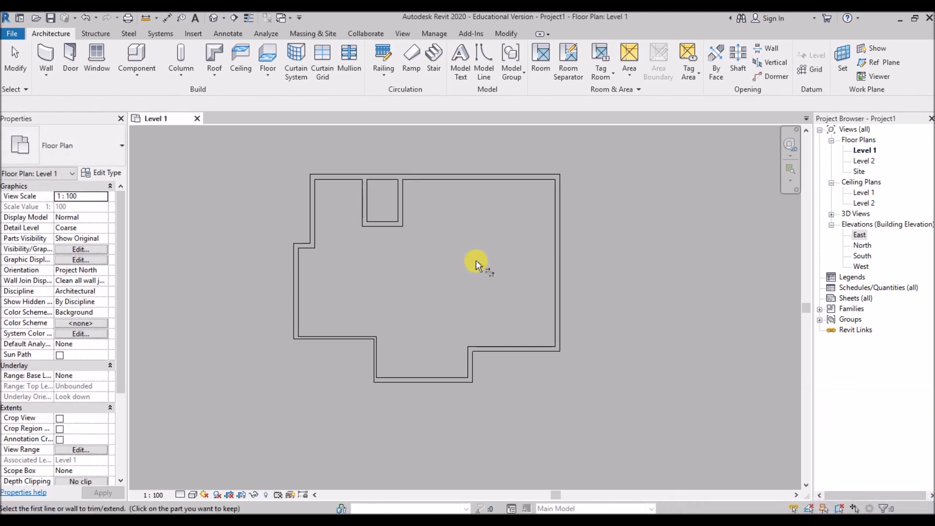
{"action": "key", "text": "Escape"}
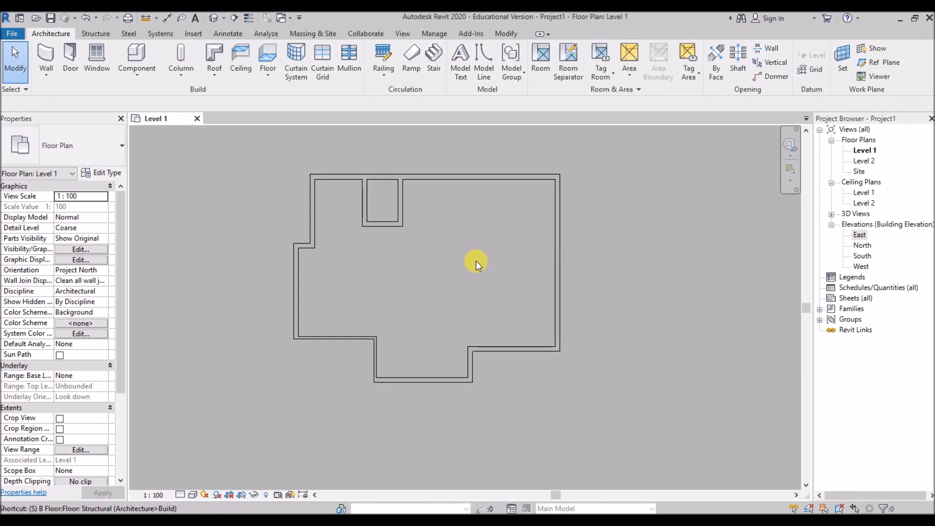
Step: Split the upper wall at a point between the two sides of the U-shaped recess
{"action": "key", "text": "s"}
{"action": "key", "text": "l"}
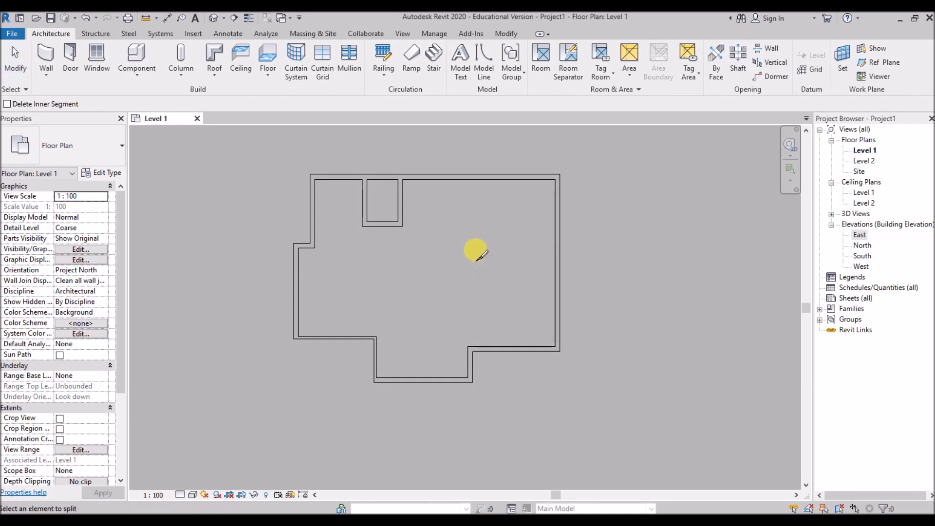
{"action": "left_click", "coordinate": [377, 176]}
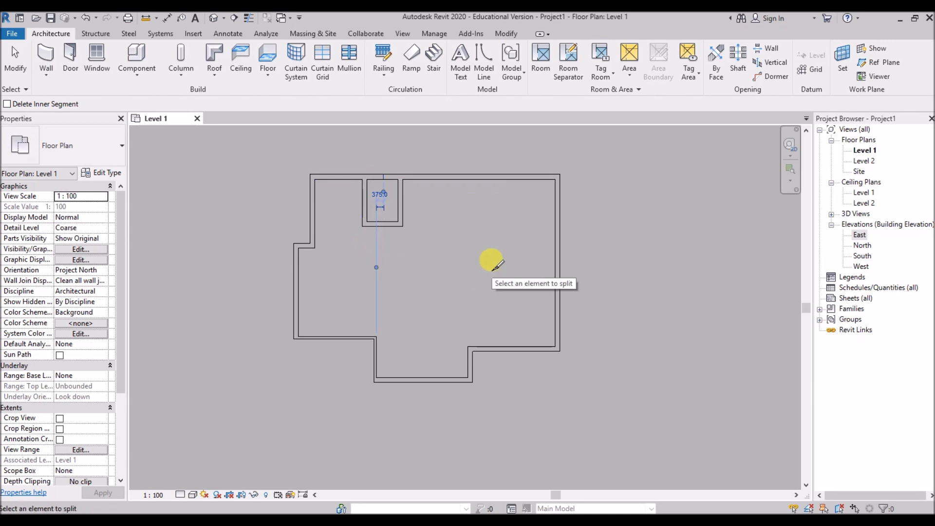
{"action": "key", "text": "Escape"}
{"action": "key", "text": "Escape"}
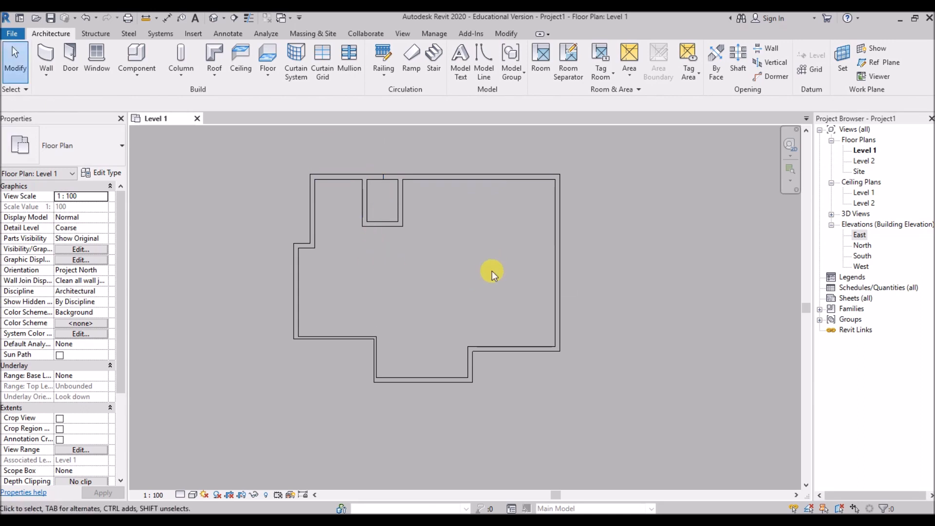
Step: Trim both halves of the split upper wall to the recess's side walls, opening the recess to the outside
{"action": "key", "text": "t"}
{"action": "key", "text": "r"}
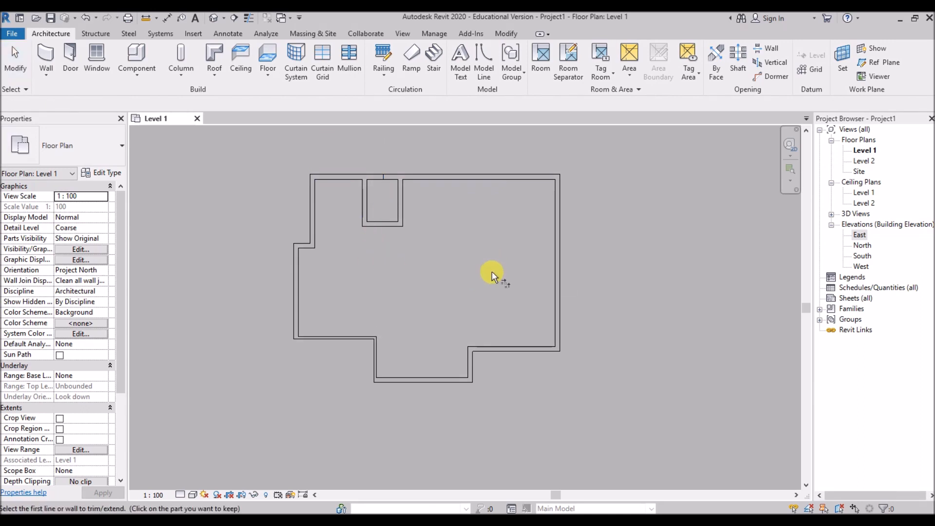
{"action": "left_click", "coordinate": [425, 177]}
{"action": "left_click", "coordinate": [400, 200]}
{"action": "left_click", "coordinate": [345, 176]}
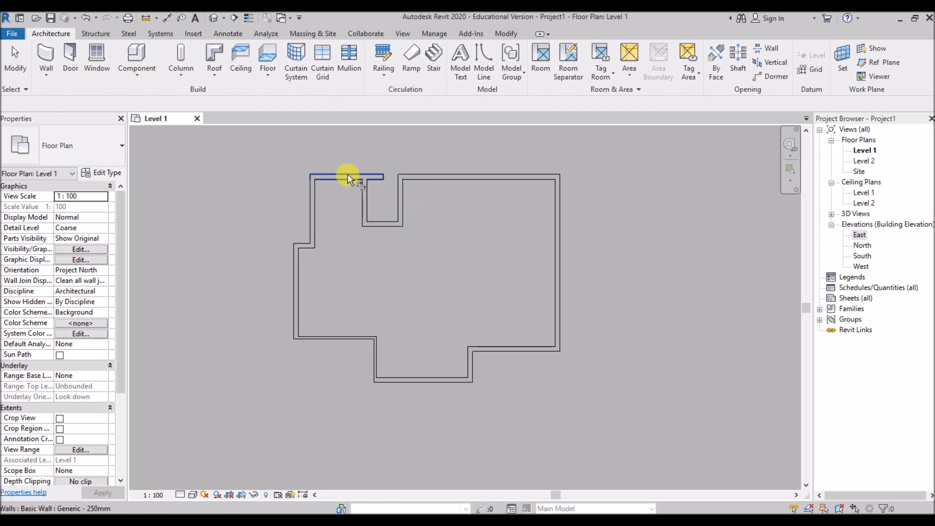
{"action": "left_click", "coordinate": [364, 191]}
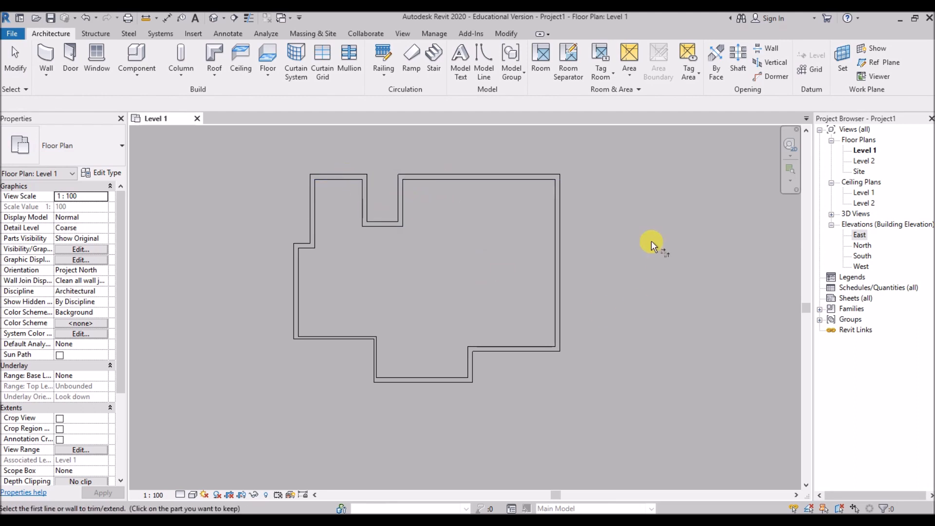
{"action": "key", "text": "Escape"}
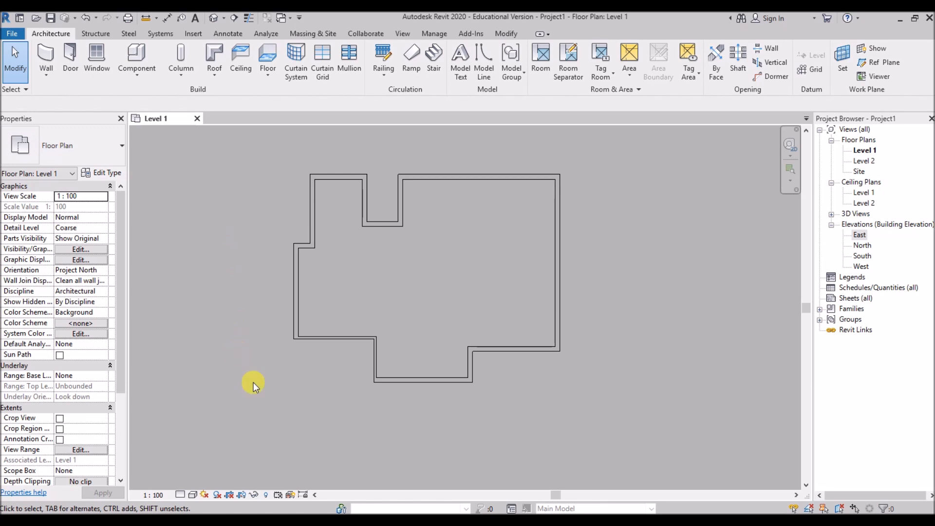
Step: Draw an L-shaped pair of Generic - 125mm walls, about 2250 mm and 4150 mm long, closing off the lower-left notch
{"action": "left_click", "coordinate": [332, 338]}
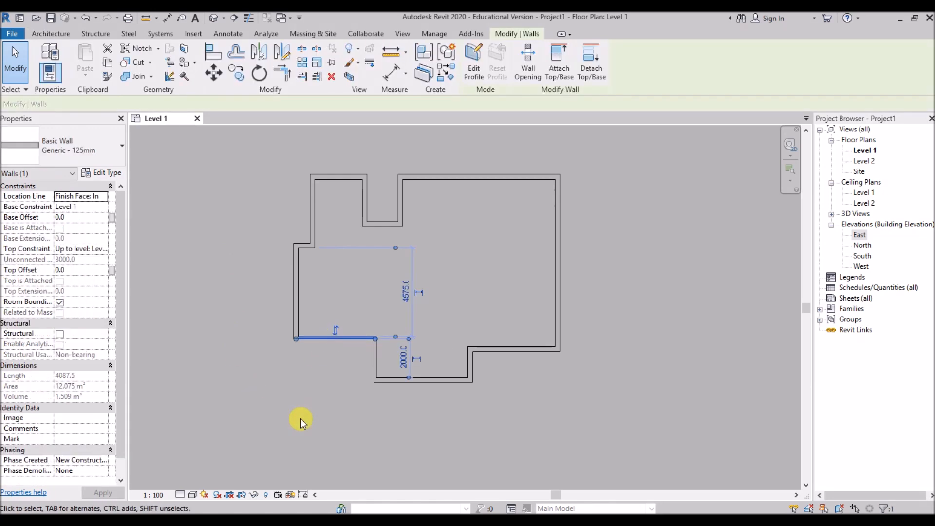
{"action": "key", "text": "c"}
{"action": "key", "text": "s"}
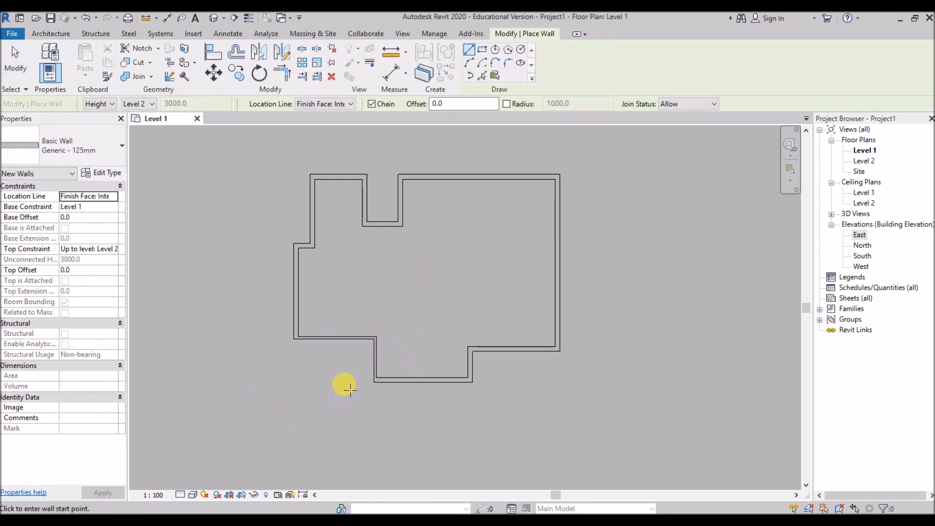
{"action": "left_click", "coordinate": [292, 338]}
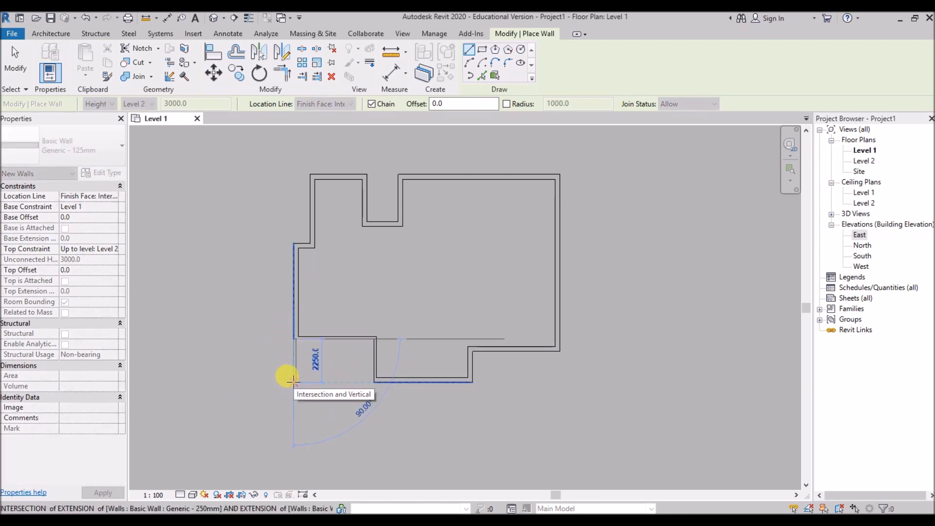
{"action": "left_click", "coordinate": [292, 382]}
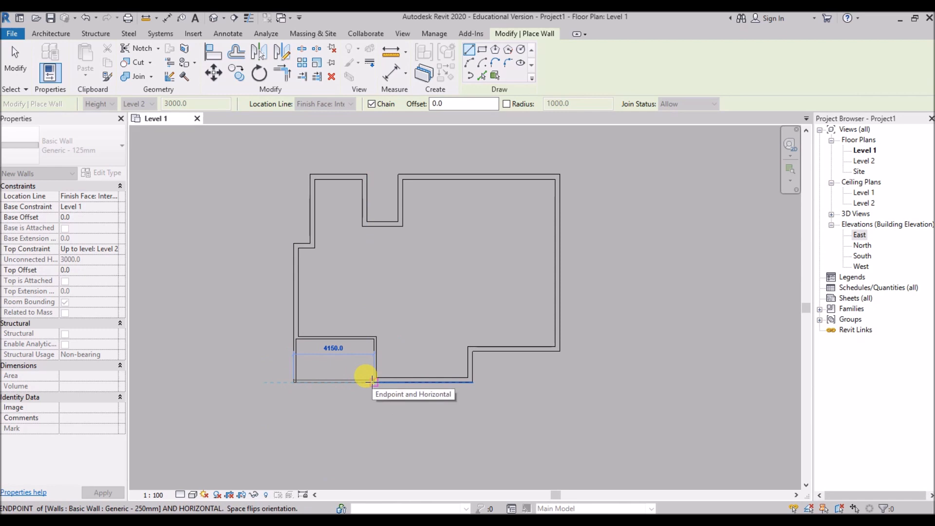
{"action": "left_click", "coordinate": [372, 381]}
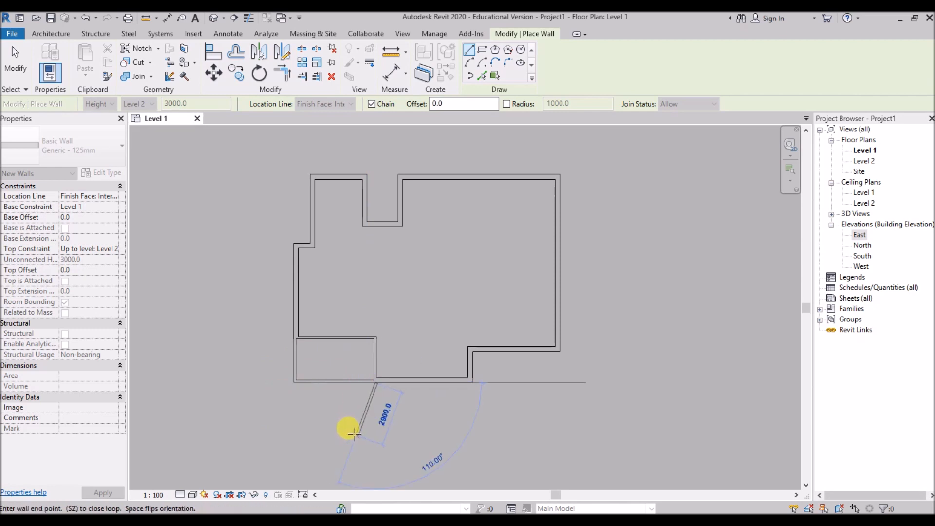
{"action": "key", "text": "Escape"}
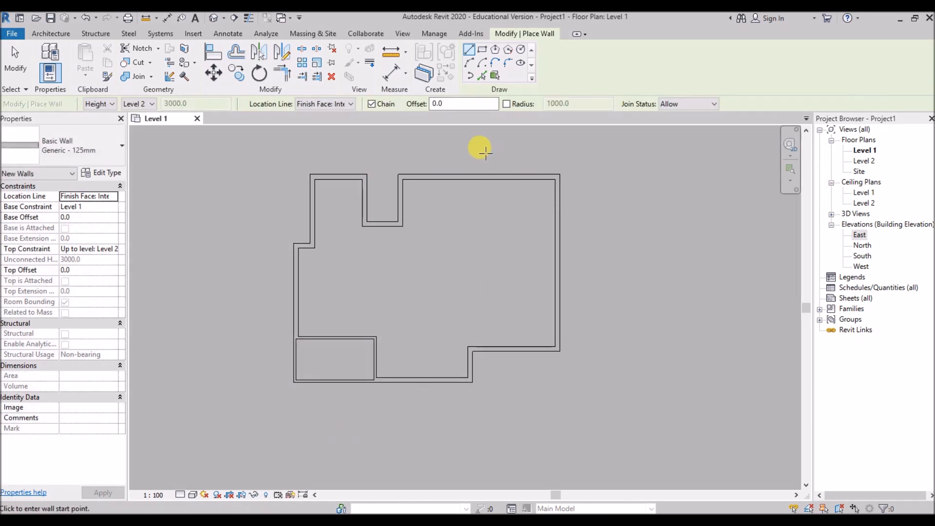
Step: Draw a Generic - 125mm arc wall with a radius of about 1900 mm bulging outward from the lower-left room's lower wall
{"action": "left_click", "coordinate": [467, 65]}
{"action": "scroll", "coordinate": [341, 385], "scroll_direction": "up", "scroll_amount": 3}
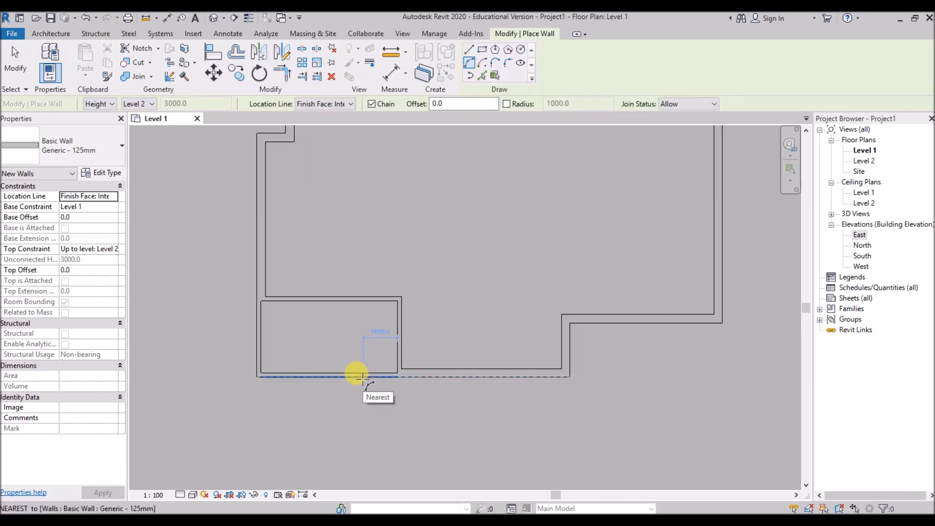
{"action": "left_click", "coordinate": [367, 377]}
{"action": "left_click", "coordinate": [288, 377]}
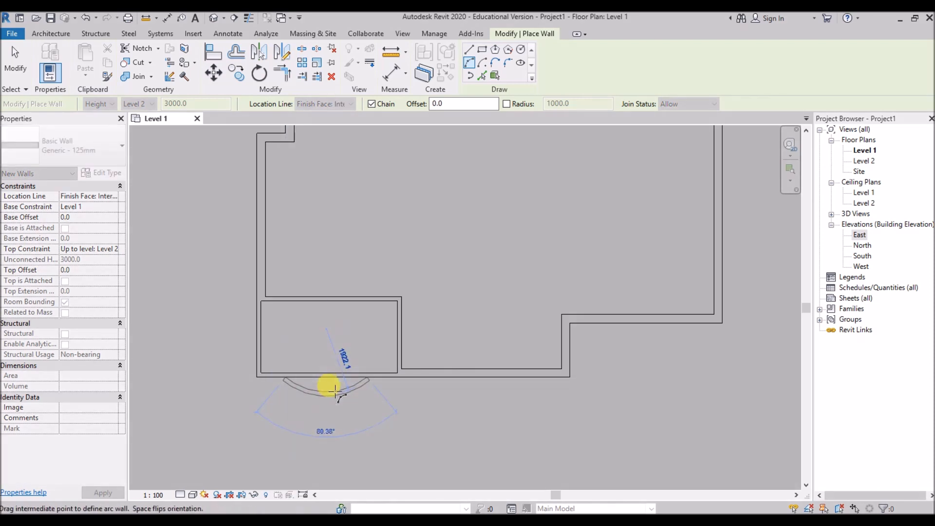
{"action": "left_click", "coordinate": [335, 396]}
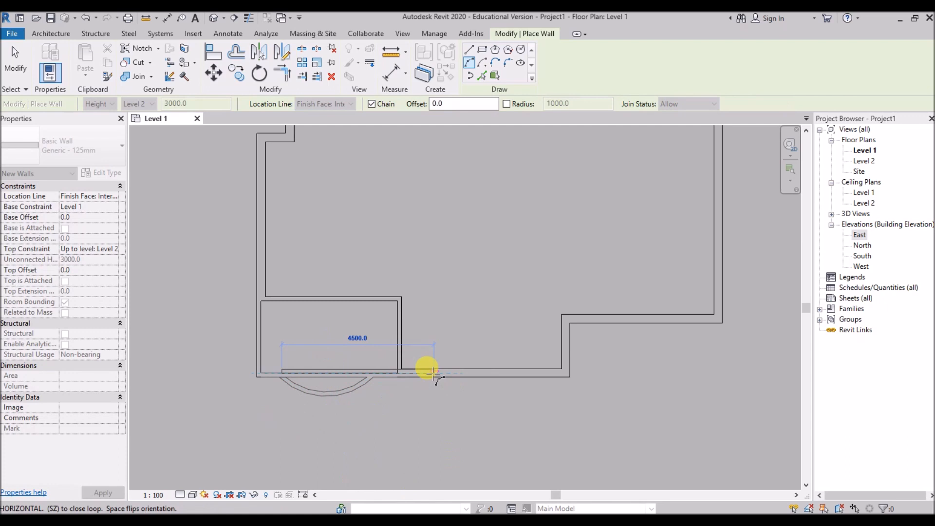
{"action": "key", "text": "Escape"}
{"action": "scroll", "coordinate": [349, 348], "scroll_direction": "down", "scroll_amount": 1}
{"action": "scroll", "coordinate": [342, 378], "scroll_direction": "down", "scroll_amount": 1}
{"action": "scroll", "coordinate": [328, 379], "scroll_direction": "up", "scroll_amount": 3}
{"action": "scroll", "coordinate": [407, 410], "scroll_direction": "down", "scroll_amount": 1}
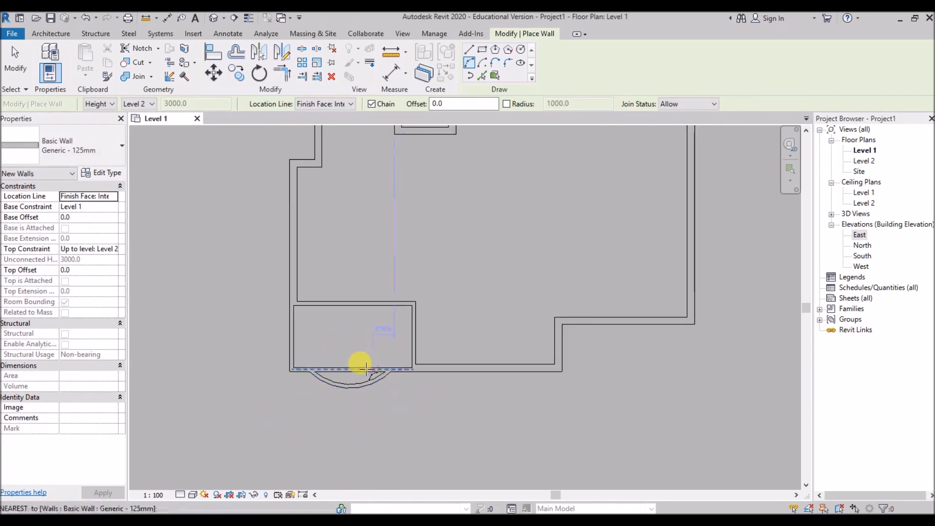
{"action": "key", "text": "Escape"}
Step: Split the lower-left room's lower wall near the middle of the arc wall
{"action": "key", "text": "s"}
{"action": "key", "text": "l"}
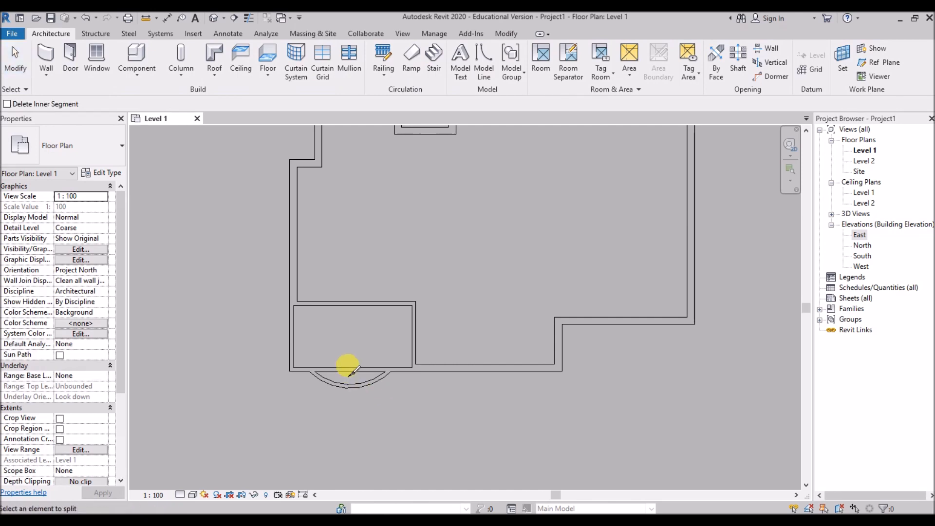
{"action": "left_click", "coordinate": [350, 371]}
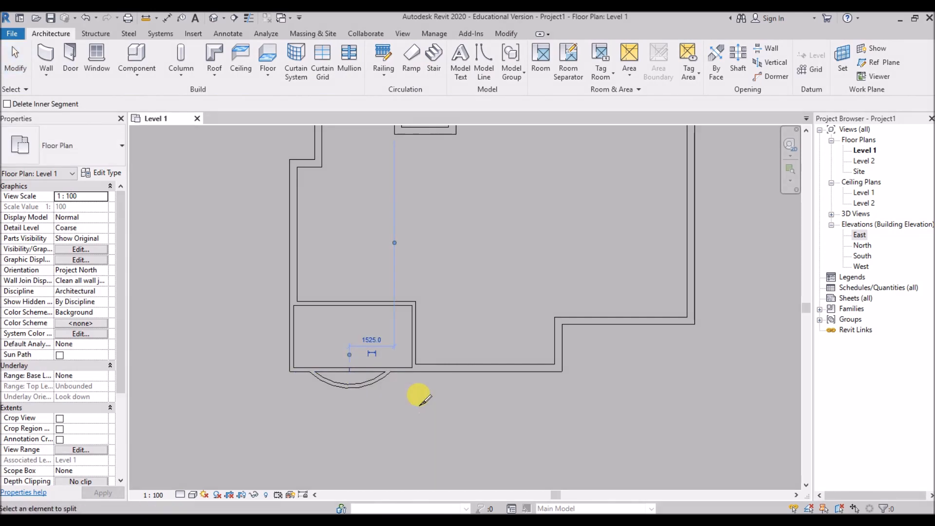
{"action": "key", "text": "Escape"}
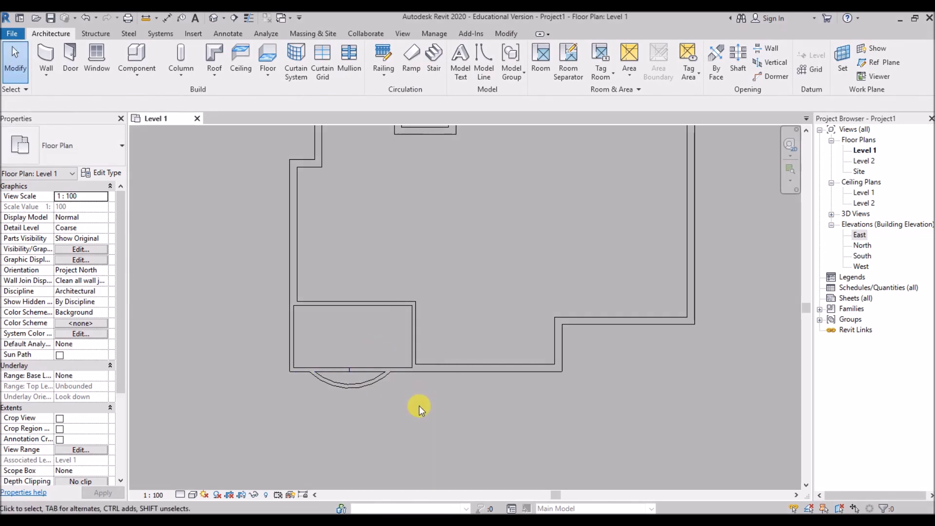
Step: Trim both halves of the split lower wall to the ends of the arc wall, opening the curved bay into the room
{"action": "key", "text": "t"}
{"action": "key", "text": "r"}
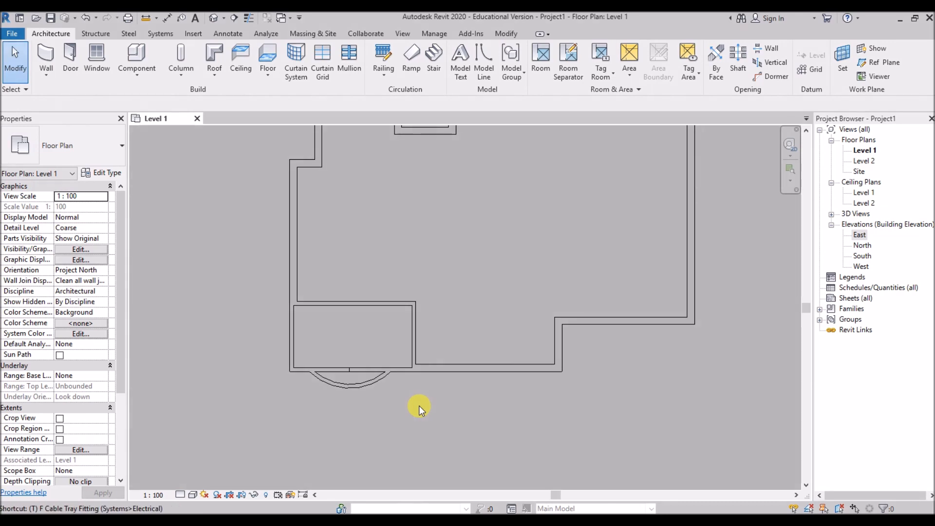
{"action": "left_click", "coordinate": [403, 374]}
{"action": "left_click", "coordinate": [383, 379]}
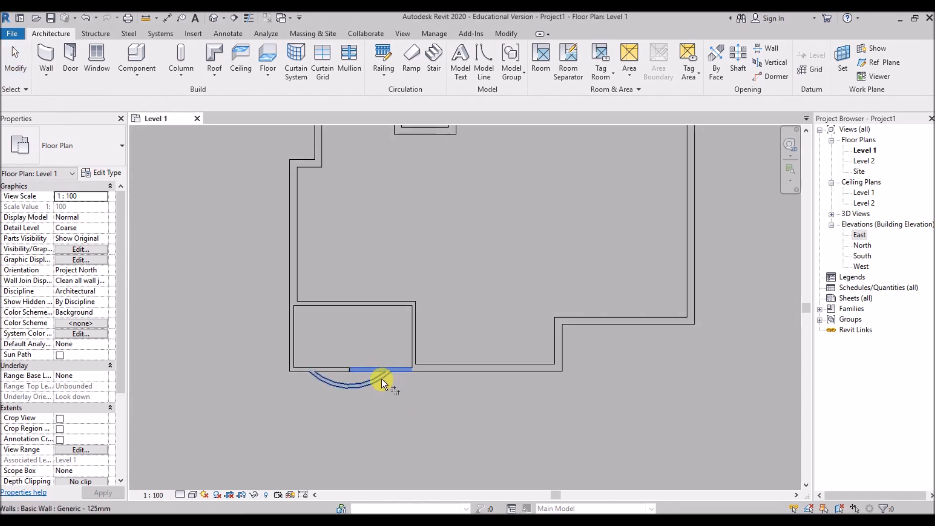
{"action": "left_click", "coordinate": [301, 369]}
{"action": "left_click", "coordinate": [322, 381]}
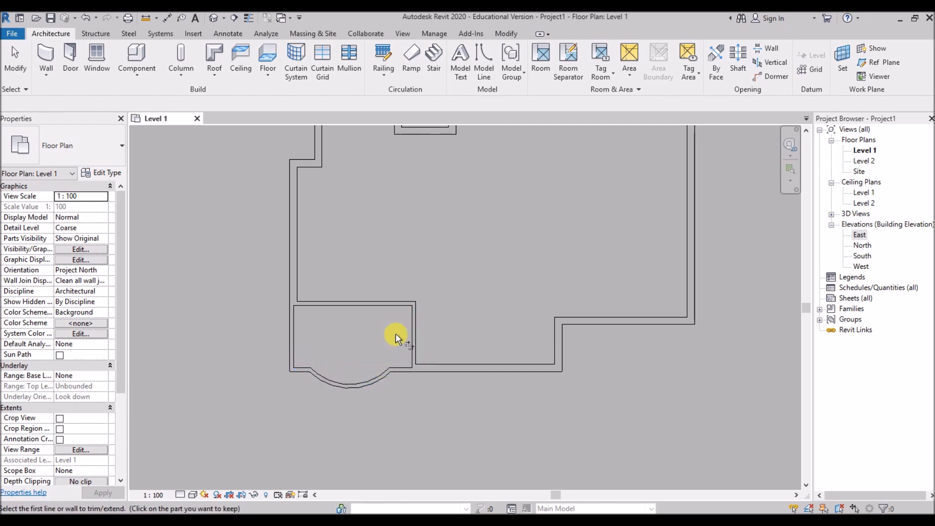
Step: Round the upper-right corner of the upper-left wing with a Generic - 250mm fillet arc wall of about 1025 mm radius
{"action": "key", "text": "Escape"}
{"action": "scroll", "coordinate": [286, 387], "scroll_direction": "down", "scroll_amount": 3}
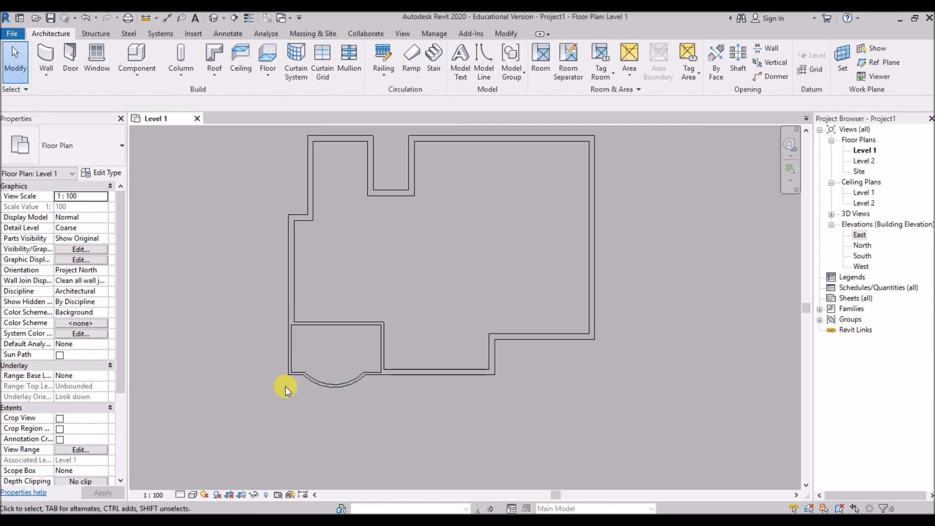
{"action": "scroll", "coordinate": [326, 195], "scroll_direction": "up", "scroll_amount": 3}
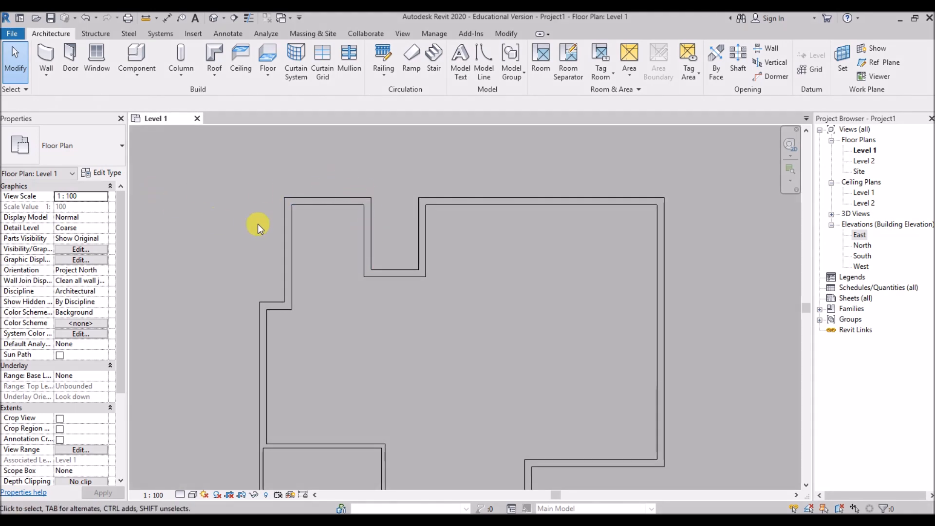
{"action": "left_click", "coordinate": [347, 203]}
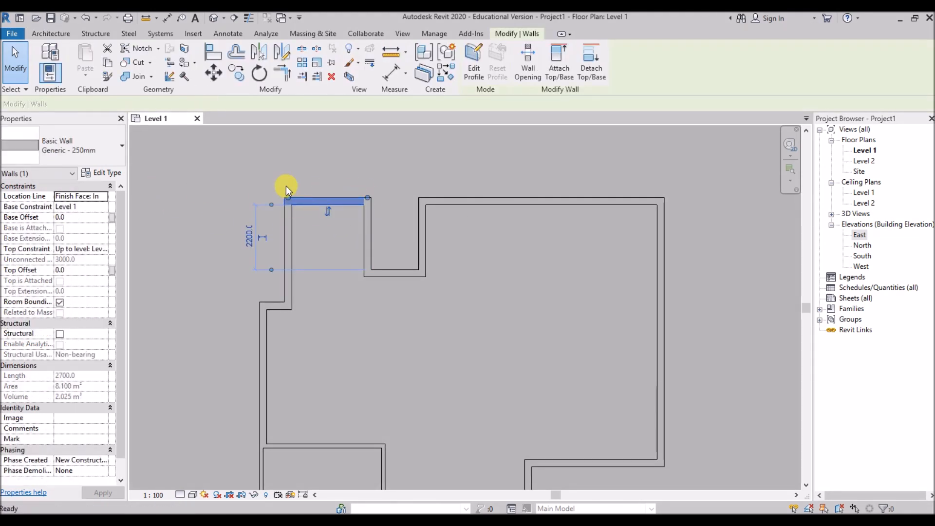
{"action": "key", "text": "w"}
{"action": "key", "text": "a"}
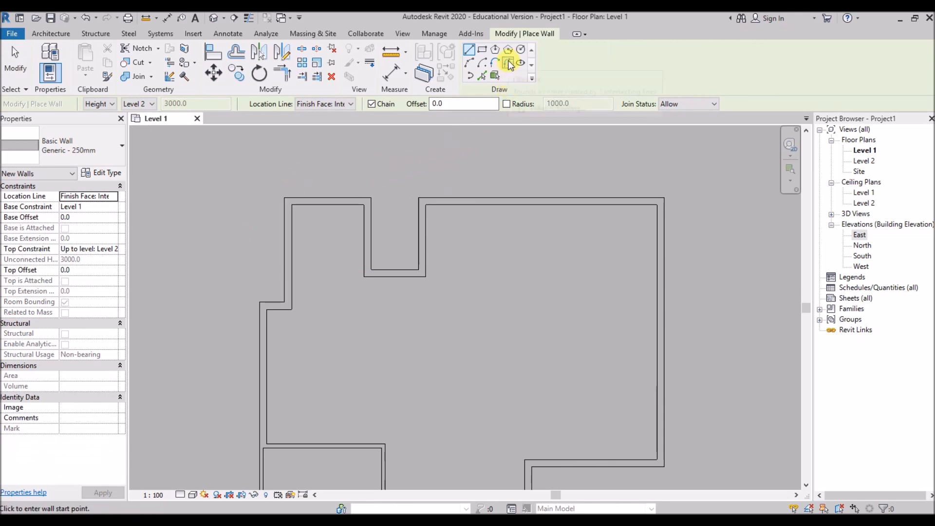
{"action": "left_click", "coordinate": [509, 63]}
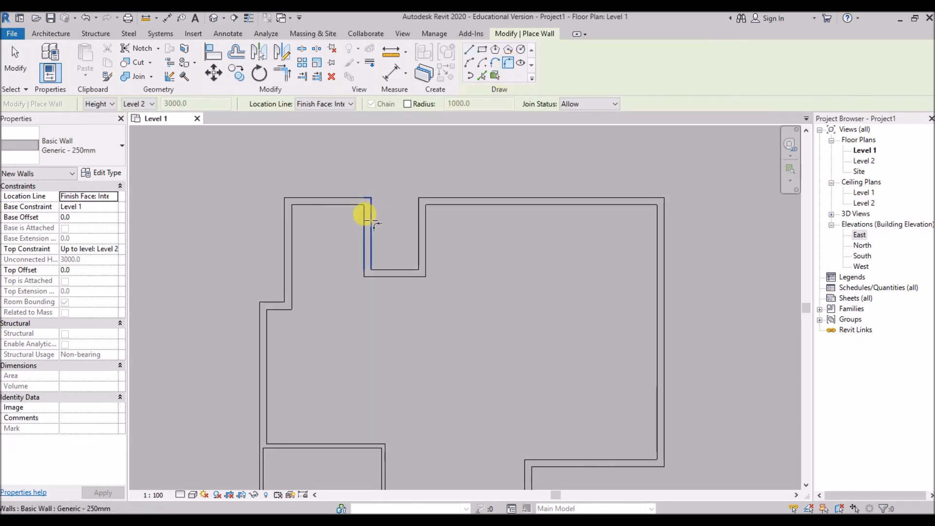
{"action": "left_click", "coordinate": [352, 197]}
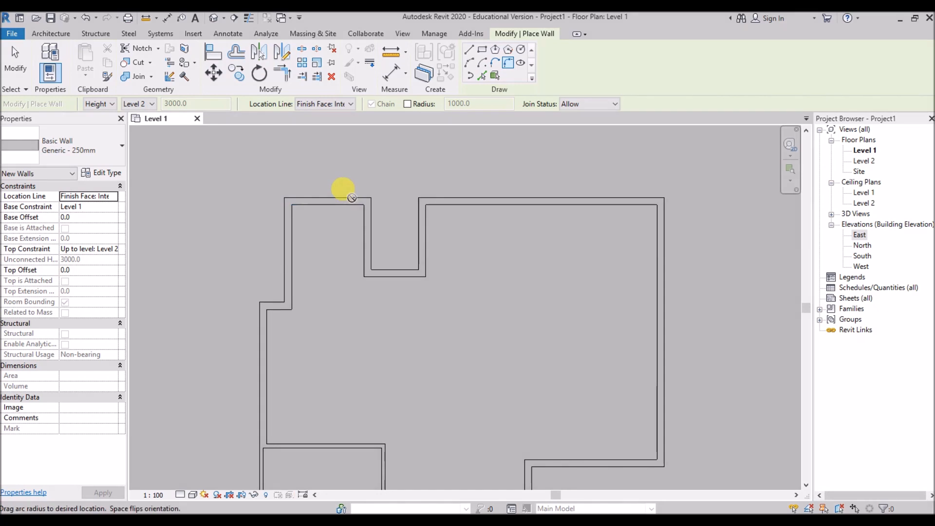
{"action": "scroll", "coordinate": [360, 209], "scroll_direction": "up", "scroll_amount": 2}
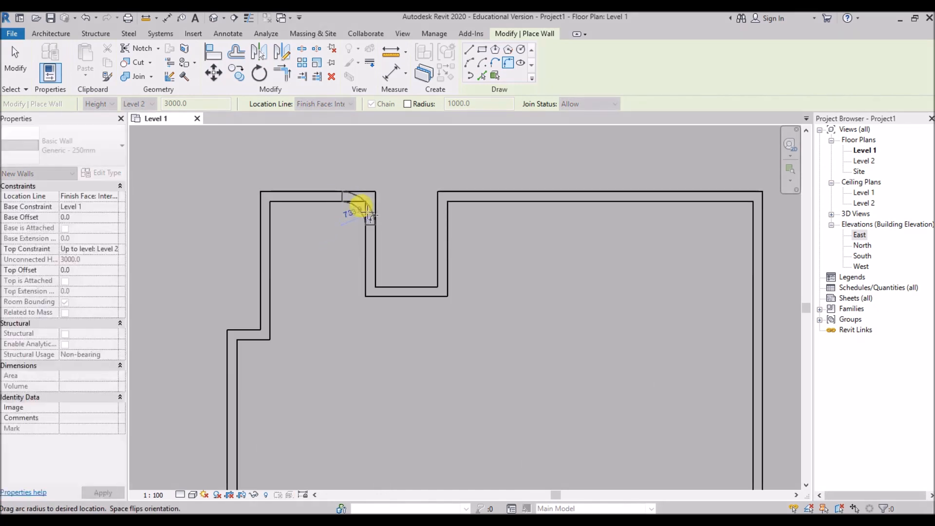
{"action": "left_click", "coordinate": [350, 215]}
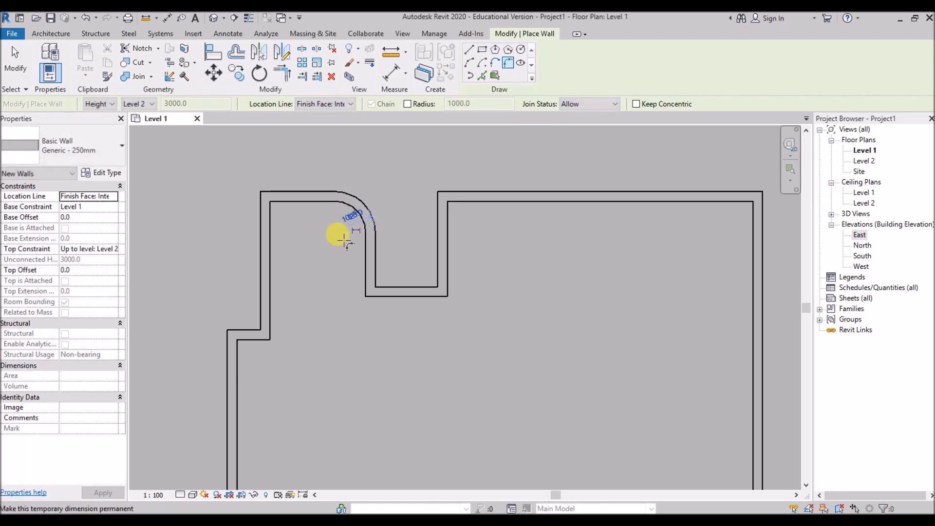
Step: Round the upper-left corner of the same wing with a fillet arc wall of about 1225 mm radius
{"action": "left_click", "coordinate": [276, 192]}
{"action": "left_click", "coordinate": [264, 209]}
{"action": "scroll", "coordinate": [278, 210], "scroll_direction": "up", "scroll_amount": 1}
{"action": "scroll", "coordinate": [277, 209], "scroll_direction": "up", "scroll_amount": 1}
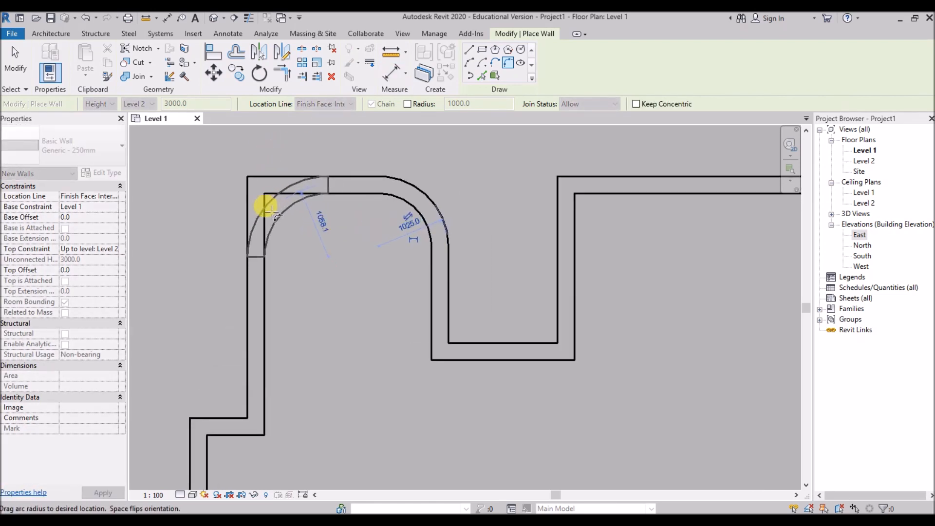
{"action": "left_click", "coordinate": [310, 224]}
{"action": "scroll", "coordinate": [284, 185], "scroll_direction": "down", "scroll_amount": 2}
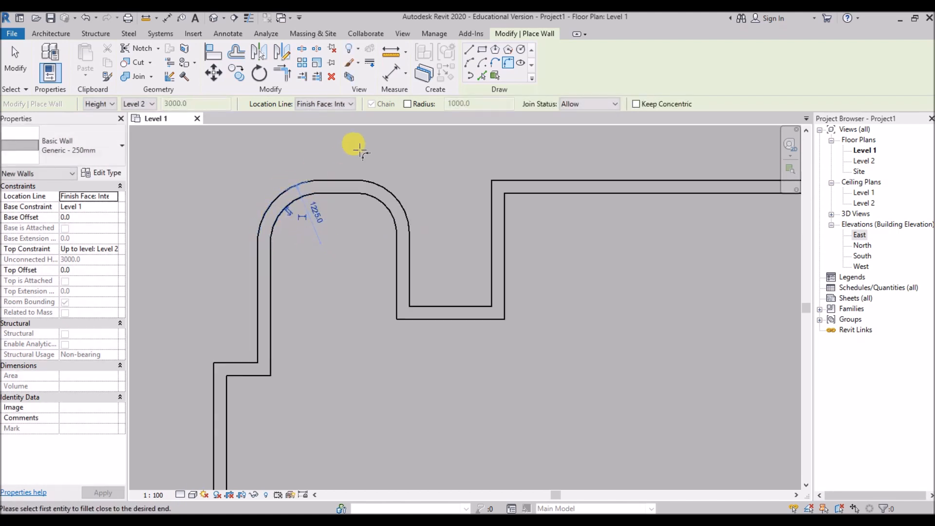
{"action": "scroll", "coordinate": [289, 179], "scroll_direction": "down", "scroll_amount": 2}
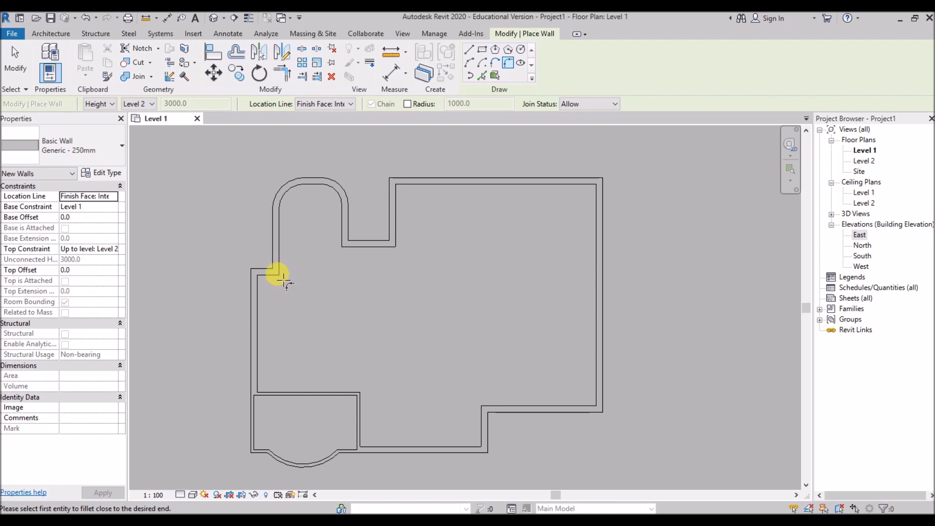
Step: Draw a horizontal Generic - 250mm wall from the inner corner below the rounded wing, ending just short of the notch's right wall
{"action": "left_click", "coordinate": [468, 51]}
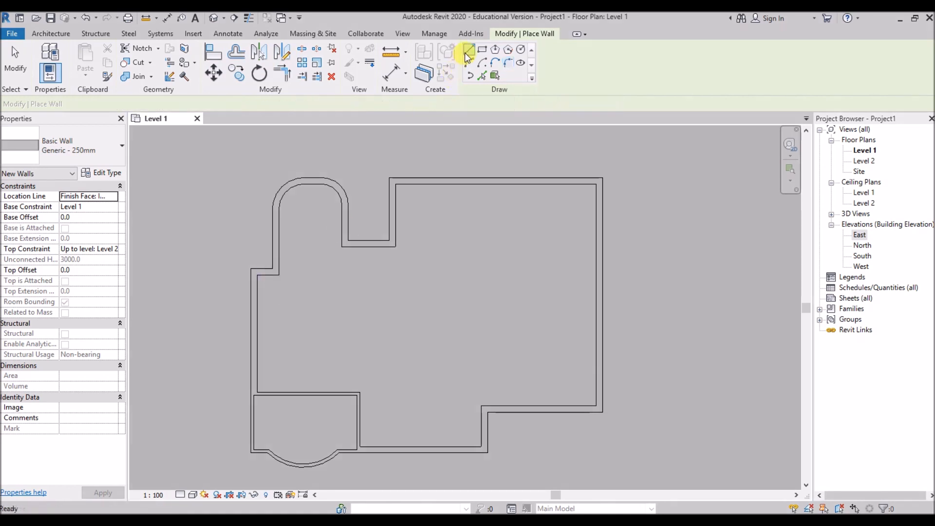
{"action": "left_click", "coordinate": [277, 271]}
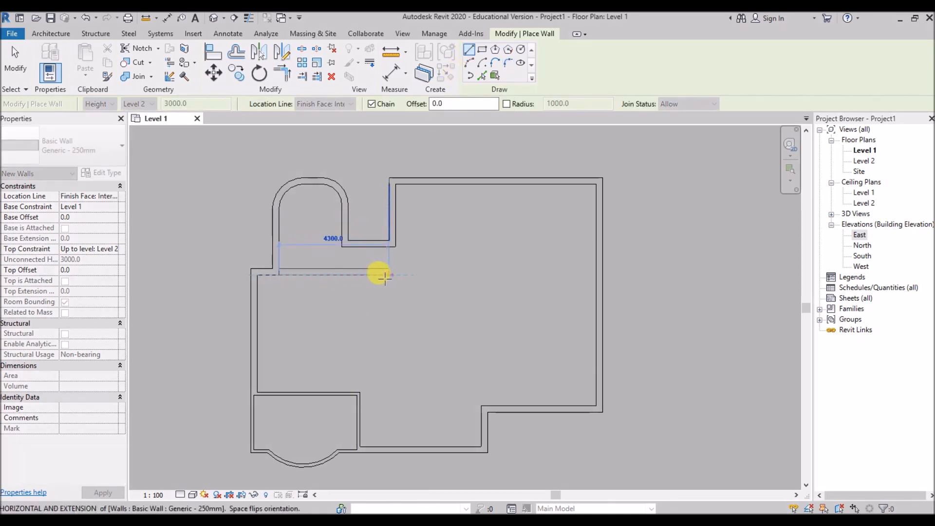
{"action": "left_click", "coordinate": [358, 273]}
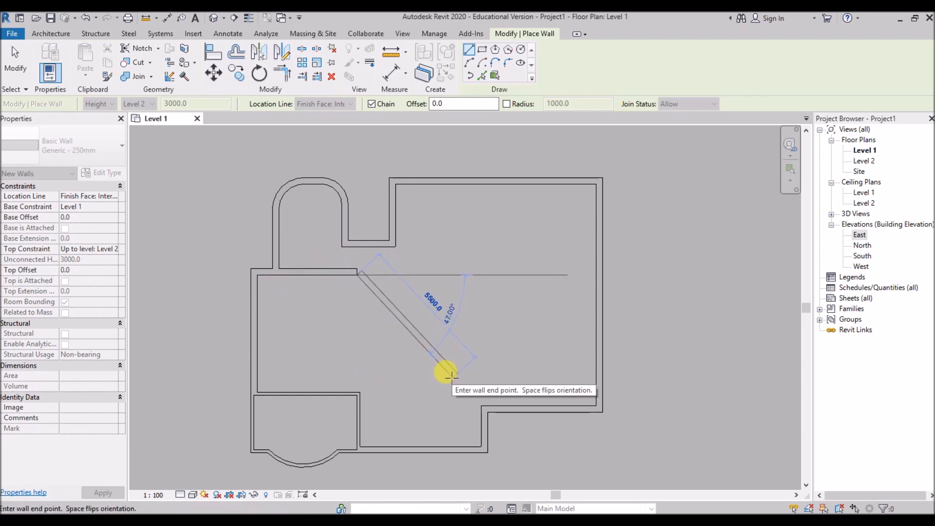
{"action": "key", "text": "Escape"}
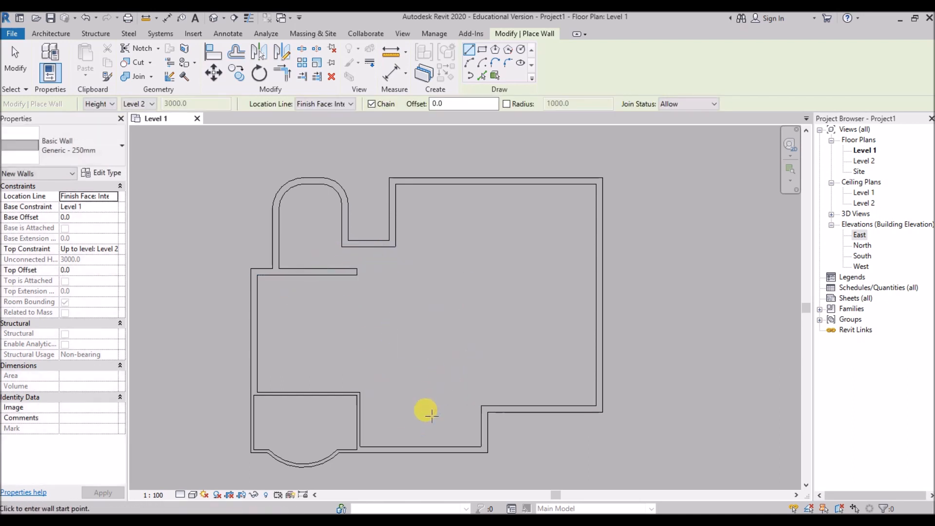
Step: Draw two vertical Generic - 250mm walls, about 3100 mm up from the lower-right inner corner and about 4000 mm up from the lower wall
{"action": "left_click", "coordinate": [481, 405]}
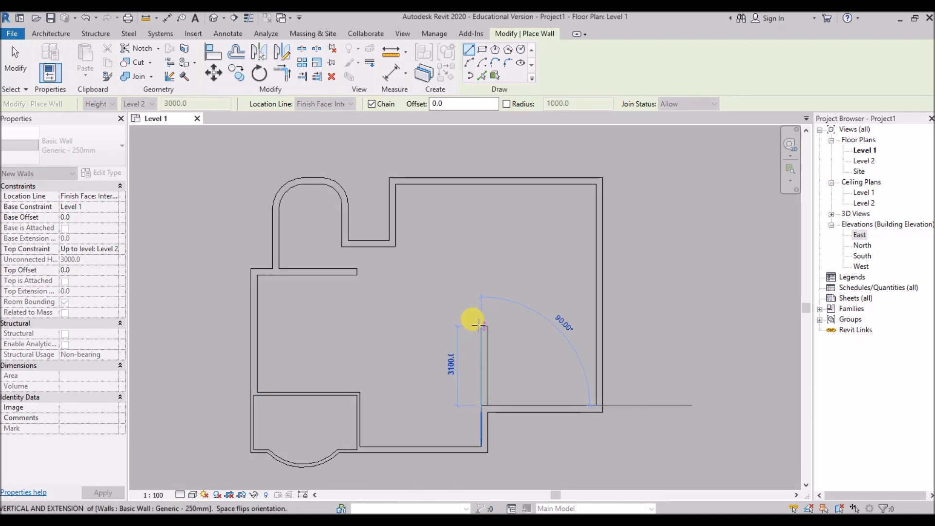
{"action": "left_click", "coordinate": [479, 324]}
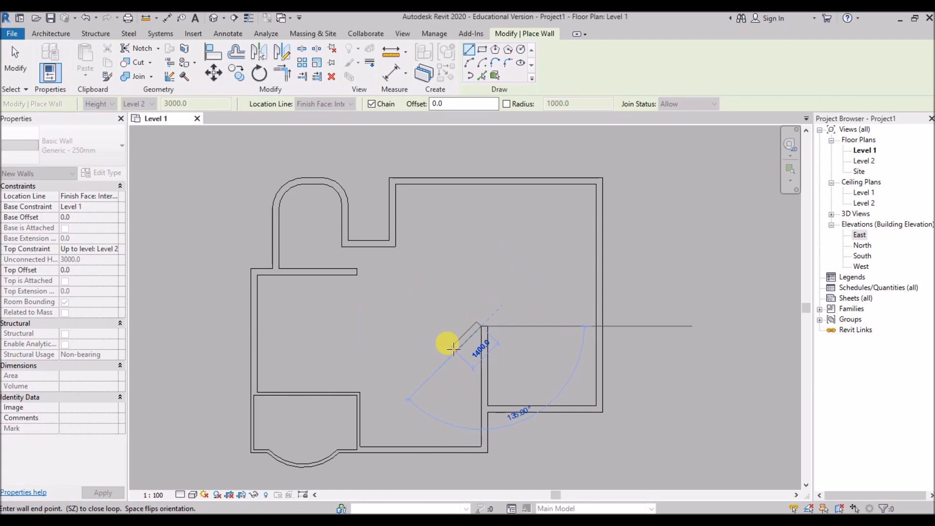
{"action": "key", "text": "Escape"}
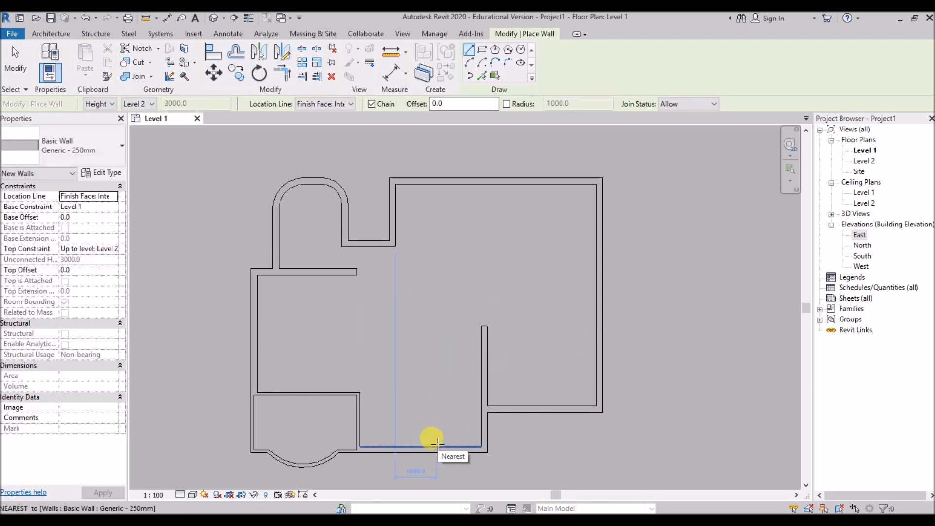
{"action": "left_click", "coordinate": [437, 443]}
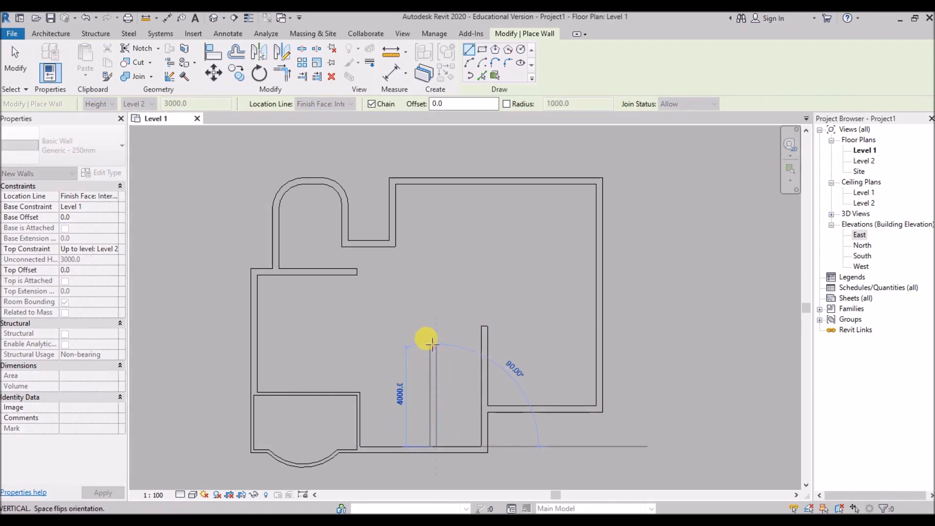
{"action": "left_click", "coordinate": [433, 344]}
{"action": "key", "text": "Escape"}
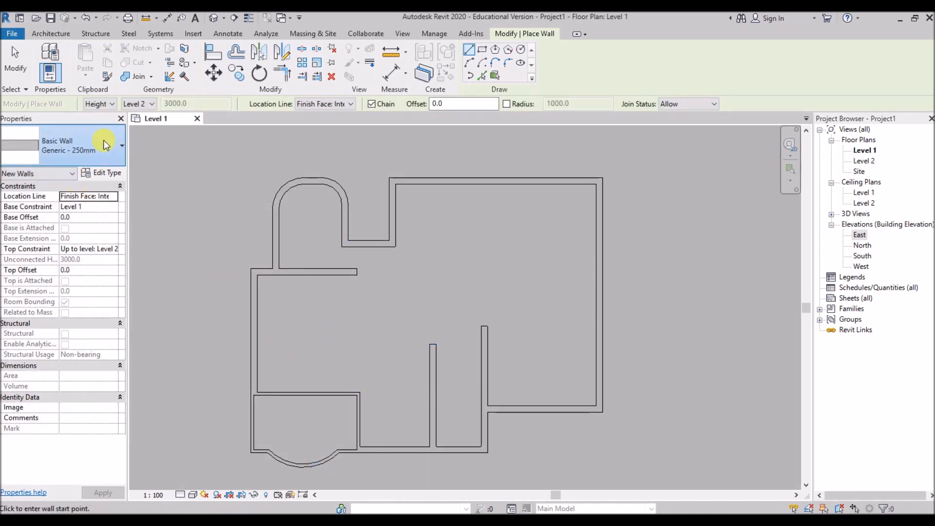
Step: Draw a vertical Generic - 125mm wall from the bay room's upper-right corner up to the free end of the horizontal wall
{"action": "left_click", "coordinate": [95, 156]}
{"action": "scroll", "coordinate": [98, 239], "scroll_direction": "up", "scroll_amount": 4}
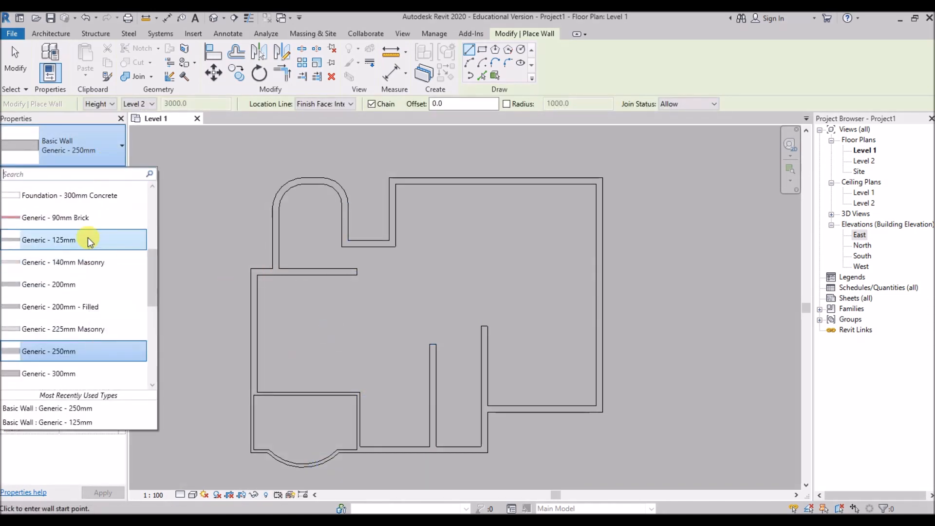
{"action": "left_click", "coordinate": [90, 244]}
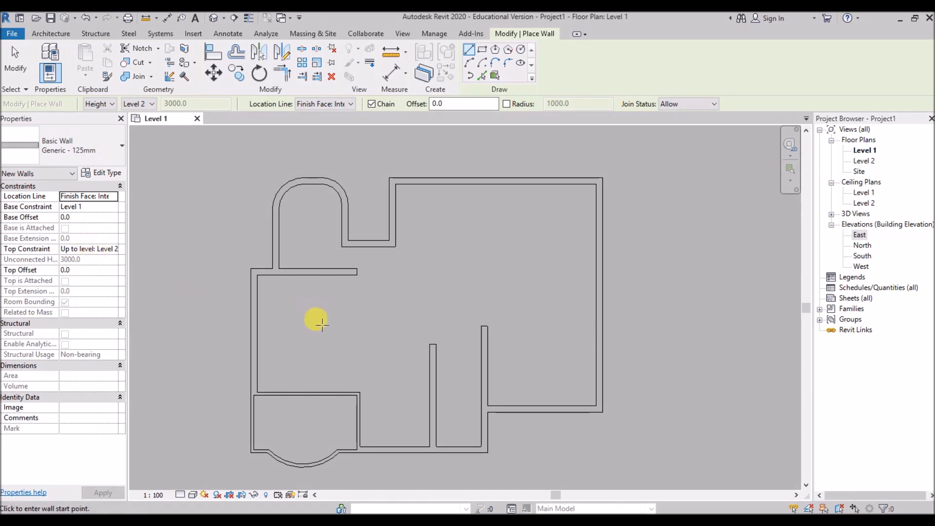
{"action": "left_click", "coordinate": [359, 393]}
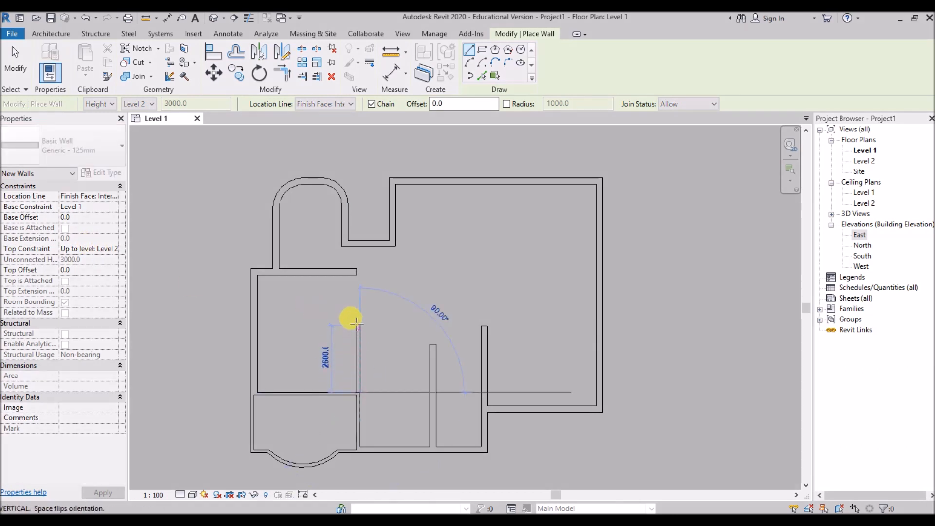
{"action": "left_click", "coordinate": [359, 267]}
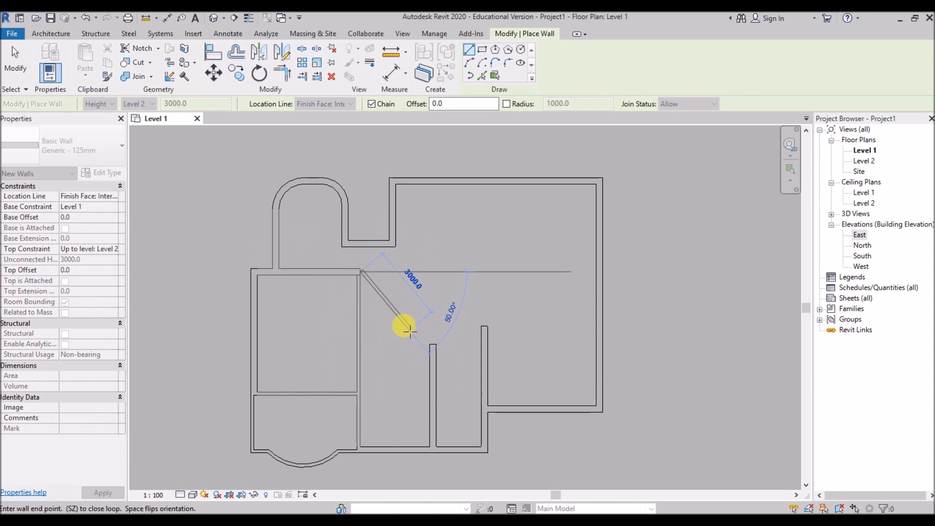
{"action": "key", "text": "Escape"}
Step: Draw a horizontal Generic - 125mm wall from the top of the 4000 mm wall to the vertical partition on its left
{"action": "scroll", "coordinate": [390, 341], "scroll_direction": "up", "scroll_amount": 2}
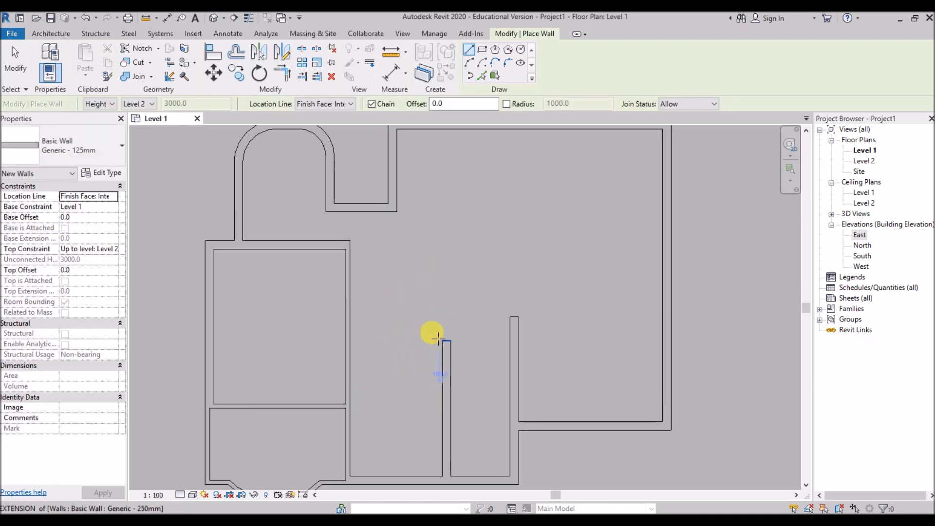
{"action": "left_click", "coordinate": [431, 344]}
{"action": "left_click", "coordinate": [349, 342]}
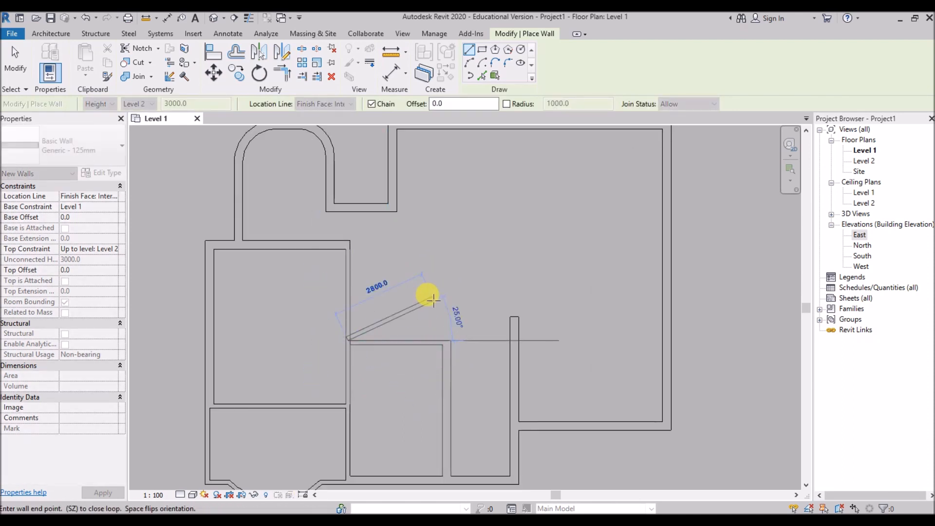
{"action": "key", "text": "Escape"}
{"action": "scroll", "coordinate": [426, 236], "scroll_direction": "down", "scroll_amount": 1}
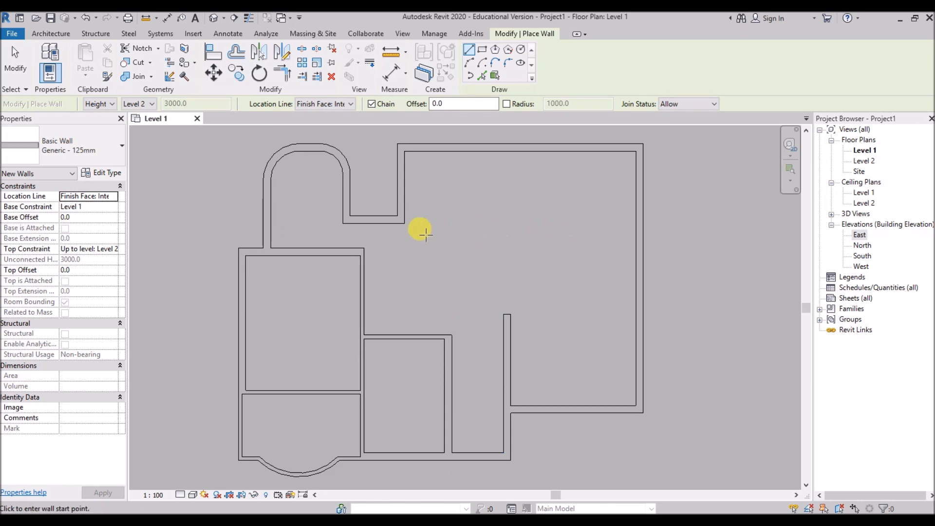
Step: Draw a Generic - 125mm wall about 1100 mm down from the upper notch's lower-right corner and across to the right outer wall
{"action": "left_click", "coordinate": [404, 224]}
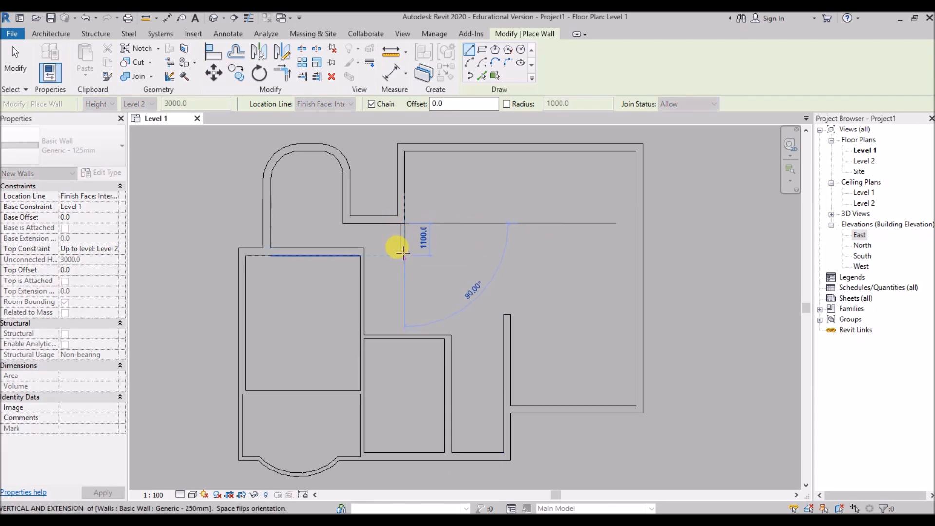
{"action": "left_click", "coordinate": [404, 253]}
{"action": "left_click", "coordinate": [635, 253]}
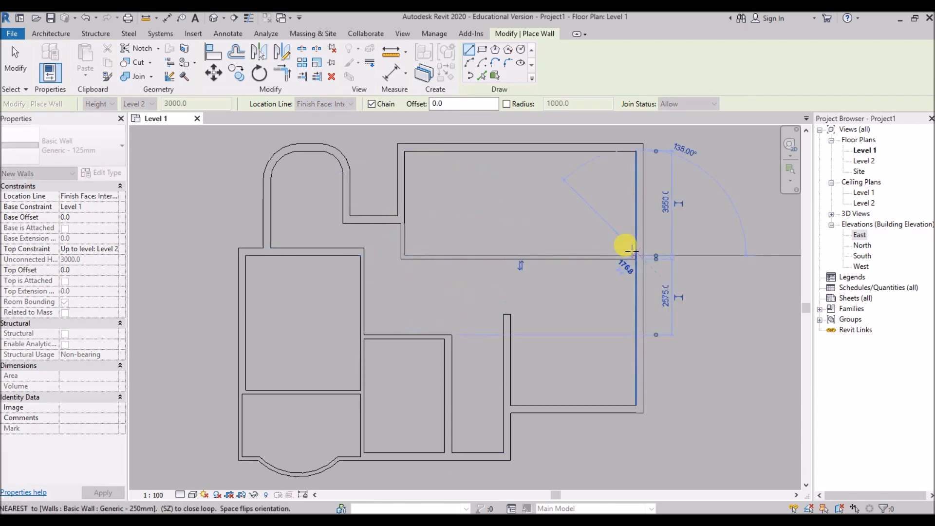
{"action": "key", "text": "Escape"}
Step: Divide the upper-right strip with two vertical Generic - 125mm partitions and a short horizontal one splitting its leftmost room
{"action": "left_click", "coordinate": [588, 152]}
{"action": "left_click", "coordinate": [588, 254]}
{"action": "key", "text": "Escape"}
{"action": "left_click", "coordinate": [461, 152]}
{"action": "key", "text": "Escape"}
{"action": "left_click", "coordinate": [405, 195]}
{"action": "left_click", "coordinate": [462, 195]}
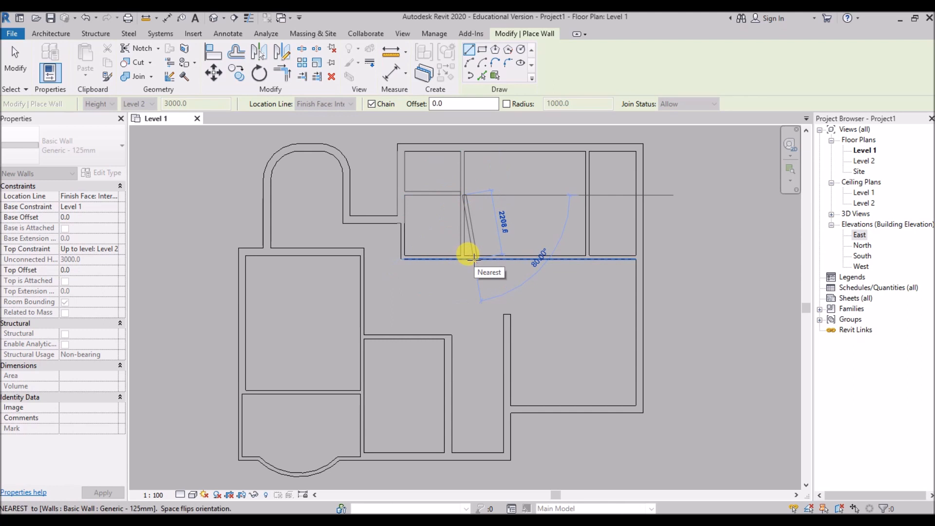
{"action": "key", "text": "Escape"}
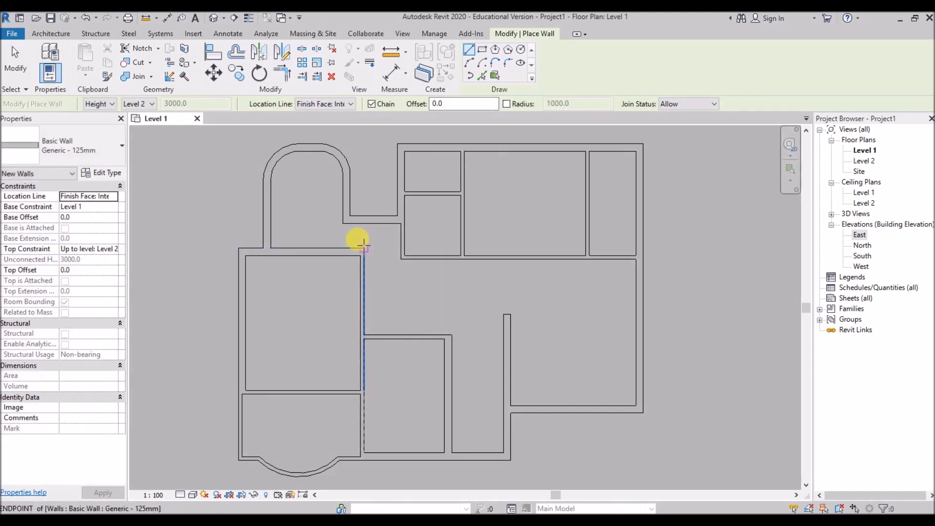
Step: Close the rounded wing with a short vertical Generic - 125mm wall from the room corner below up to the notch's lower wall
{"action": "left_click", "coordinate": [363, 248]}
{"action": "left_click", "coordinate": [364, 225]}
{"action": "key", "text": "Escape"}
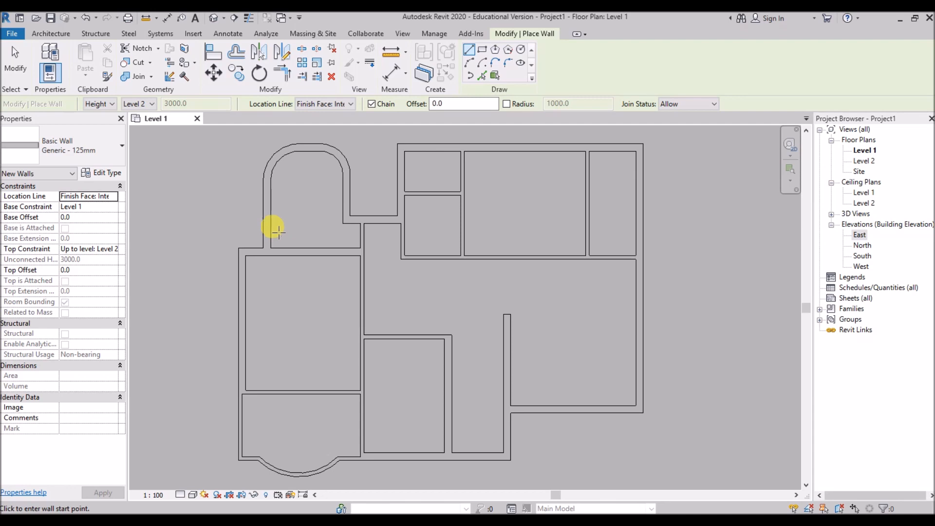
{"action": "scroll", "coordinate": [336, 205], "scroll_direction": "down", "scroll_amount": 1}
{"action": "key", "text": "Escape"}
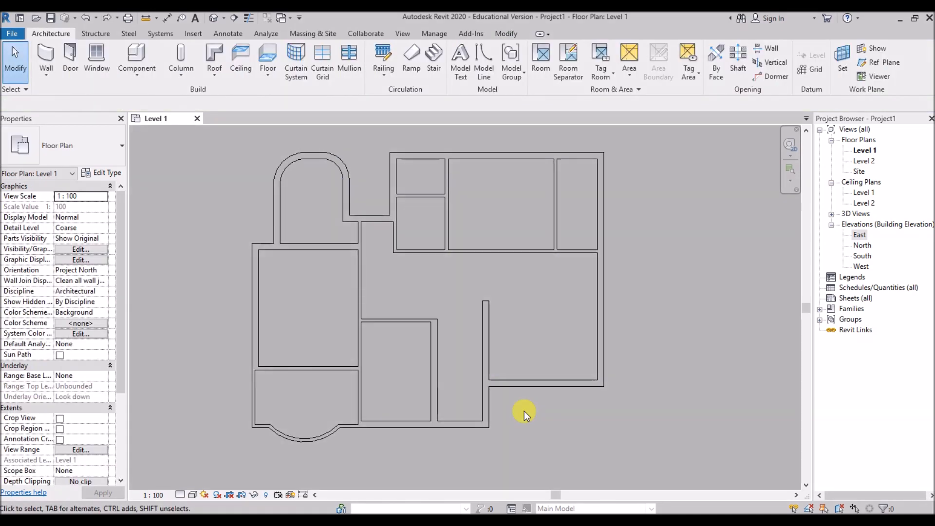
Step: Delete the short vertical Generic - 250mm outer wall at the lower-right step of the outline
{"action": "left_click", "coordinate": [487, 410]}
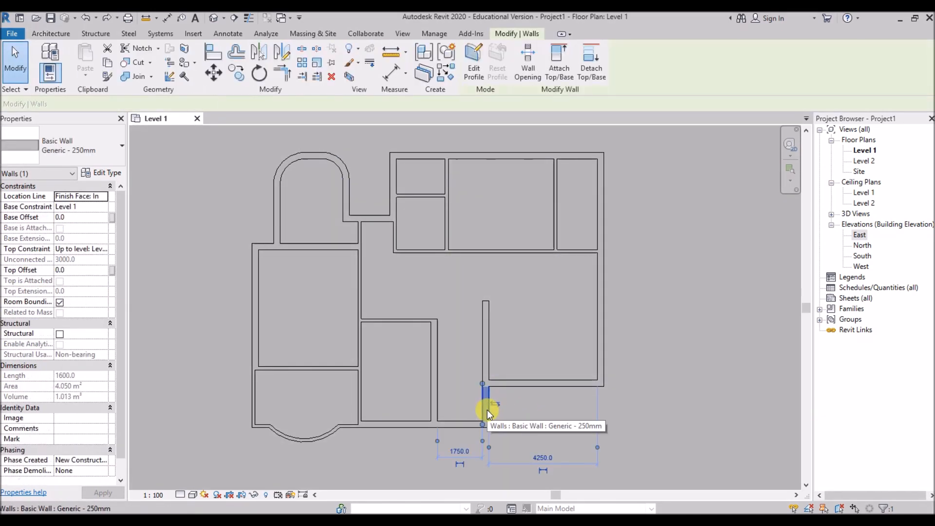
{"action": "key", "text": "Delete"}
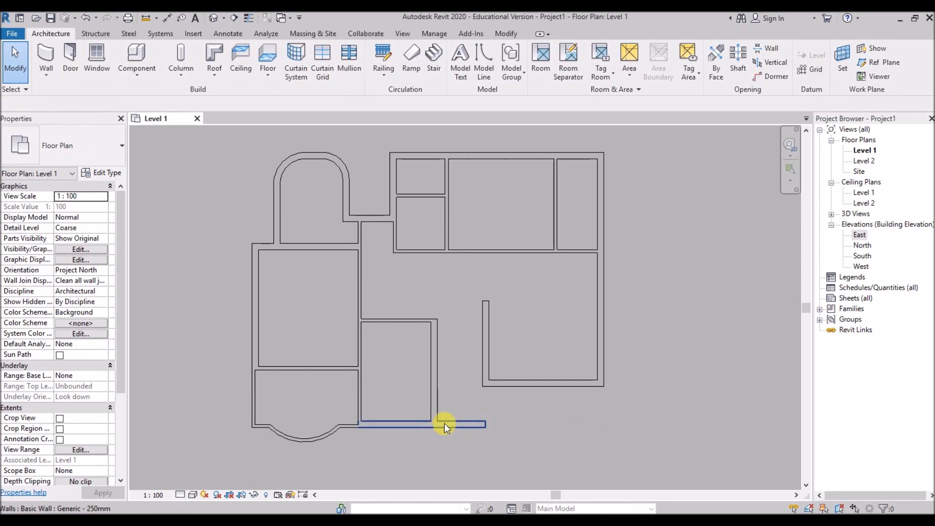
Step: Trim the lower Generic - 250mm wall and the middle room's right outer wall to a clean corner, removing the overhang
{"action": "left_click", "coordinate": [434, 405]}
{"action": "left_click", "coordinate": [413, 424]}
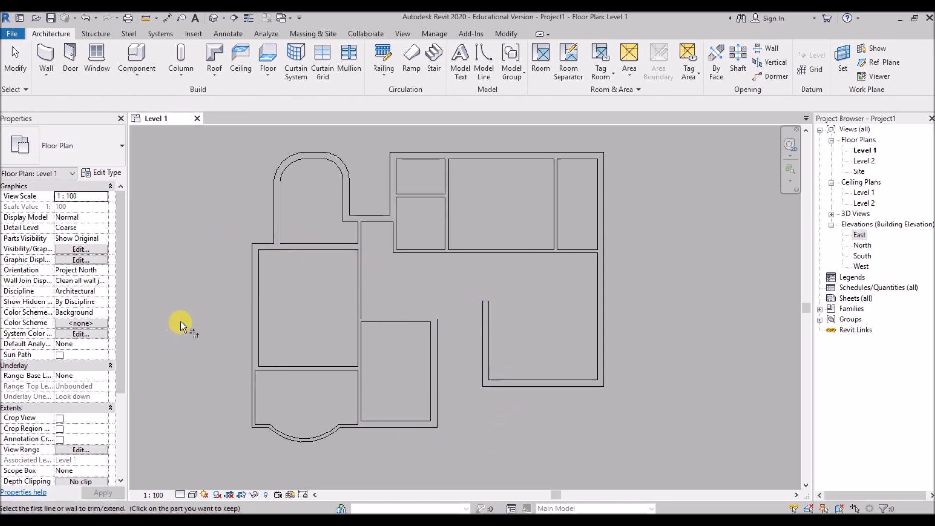
{"action": "key", "text": "Escape"}
{"action": "key", "text": "Escape"}
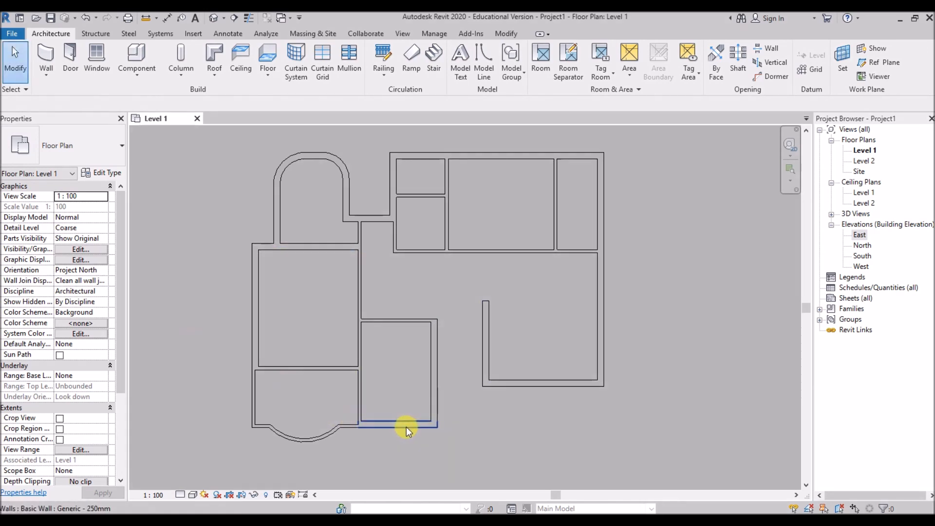
Step: Draw a short horizontal Generic - 250mm wall from the lower middle room's right wall to the free-ended vertical wall
{"action": "left_click", "coordinate": [407, 427]}
{"action": "key", "text": "w"}
{"action": "key", "text": "a"}
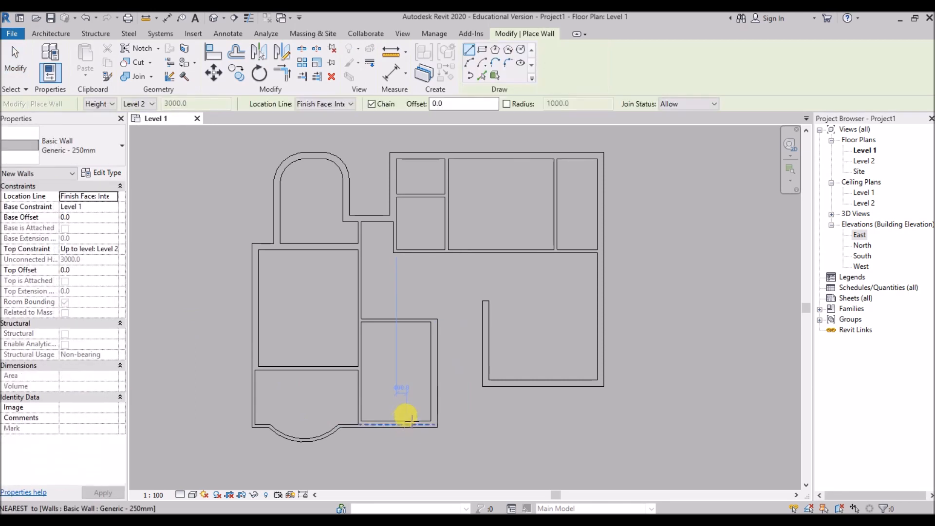
{"action": "left_click", "coordinate": [437, 367]}
{"action": "left_click", "coordinate": [482, 364]}
{"action": "key", "text": "Escape"}
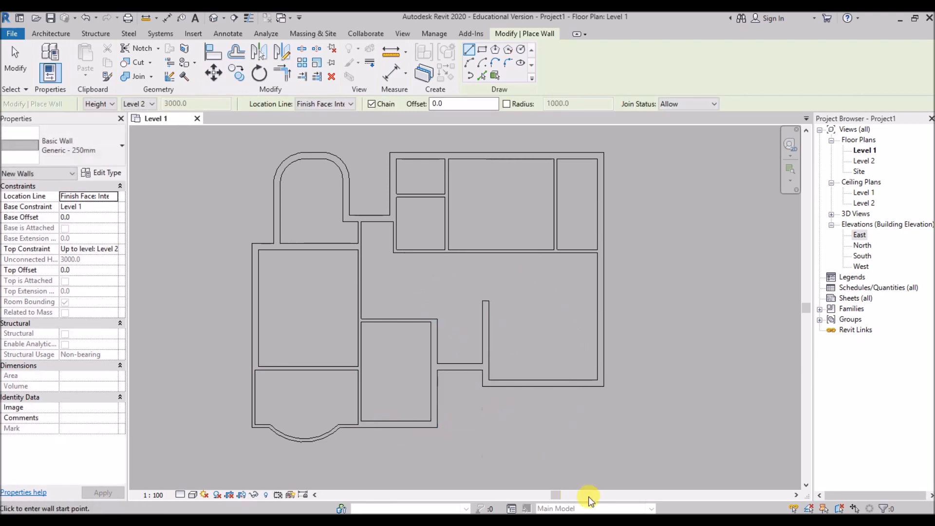
{"action": "key", "text": "Escape"}
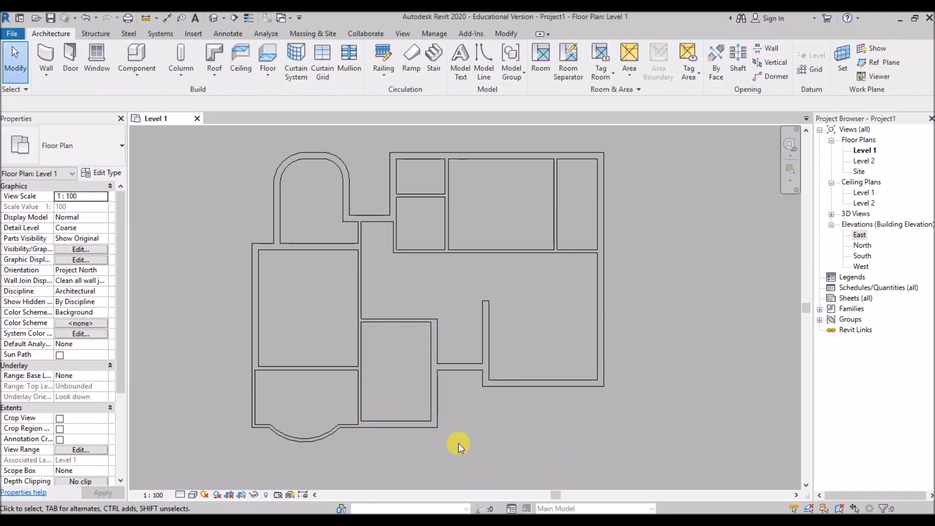
{"action": "left_click", "coordinate": [253, 408]}
{"action": "left_click", "coordinate": [359, 397]}
{"action": "left_click", "coordinate": [435, 399]}
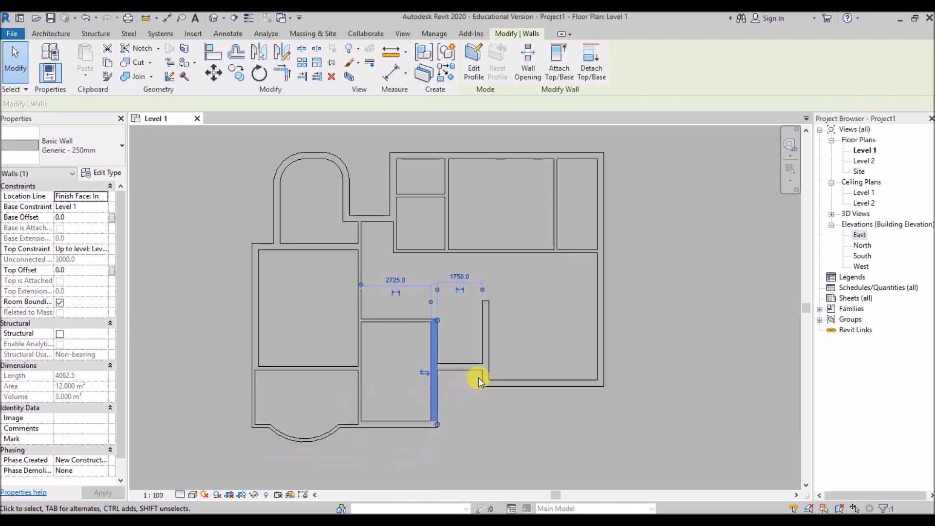
{"action": "double_click", "coordinate": [485, 377]}
{"action": "left_click", "coordinate": [525, 382]}
{"action": "left_click", "coordinate": [599, 368]}
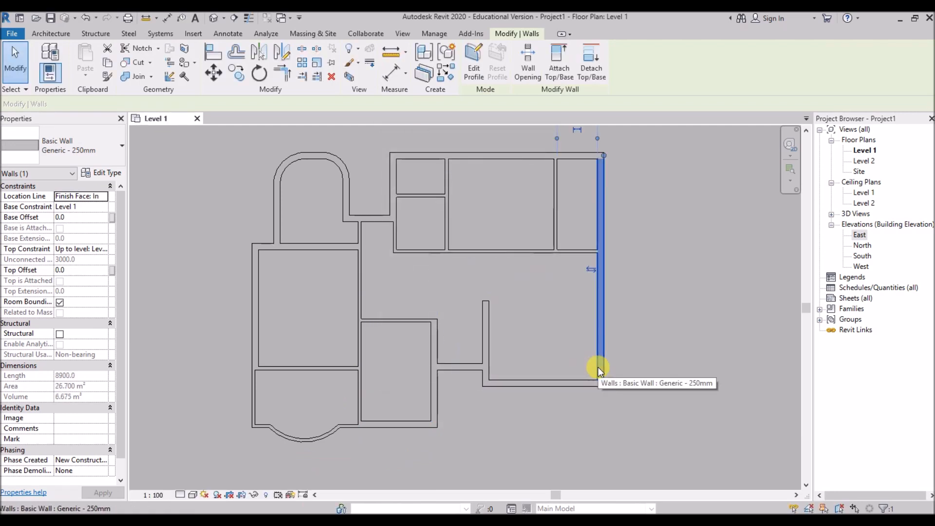
Step: Move the bay room's right partition so the room is 3725 mm wide
{"action": "scroll", "coordinate": [433, 402], "scroll_direction": "down", "scroll_amount": 3}
{"action": "left_click", "coordinate": [314, 384]}
{"action": "left_click", "coordinate": [305, 398]}
{"action": "left_click", "coordinate": [385, 399]}
{"action": "scroll", "coordinate": [342, 441], "scroll_direction": "up", "scroll_amount": 2}
{"action": "left_click", "coordinate": [343, 440]}
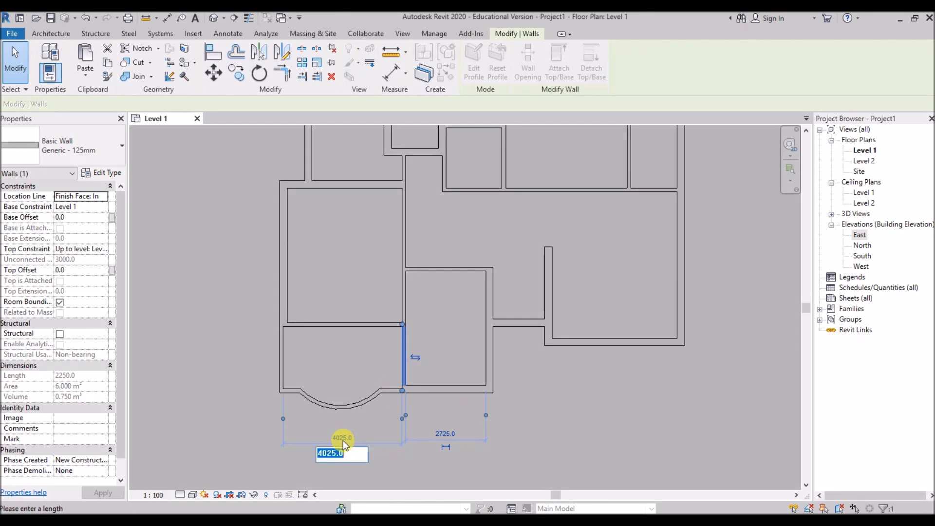
{"action": "type", "text": "3725"}
{"action": "key", "text": "Return"}
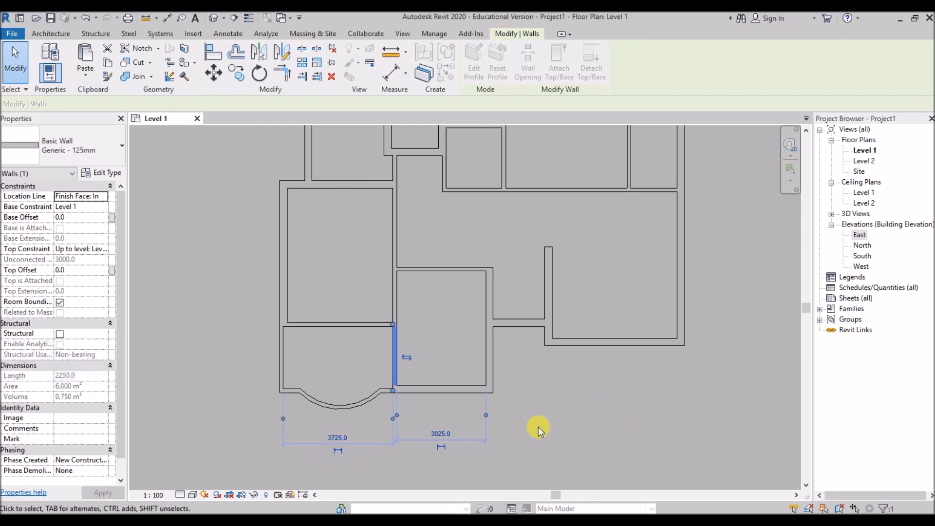
Step: Set the lower middle room's width to 3600 mm by moving its right outer wall
{"action": "left_click", "coordinate": [489, 375]}
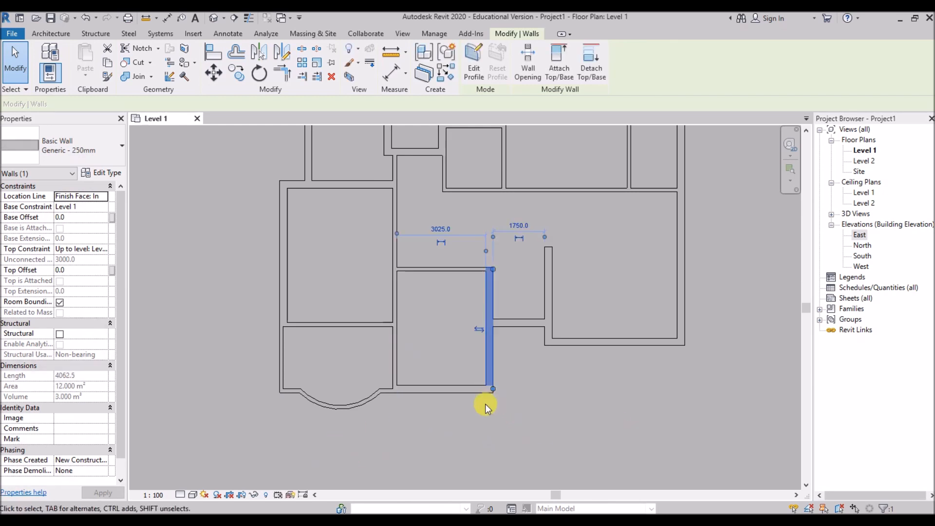
{"action": "left_click", "coordinate": [439, 230]}
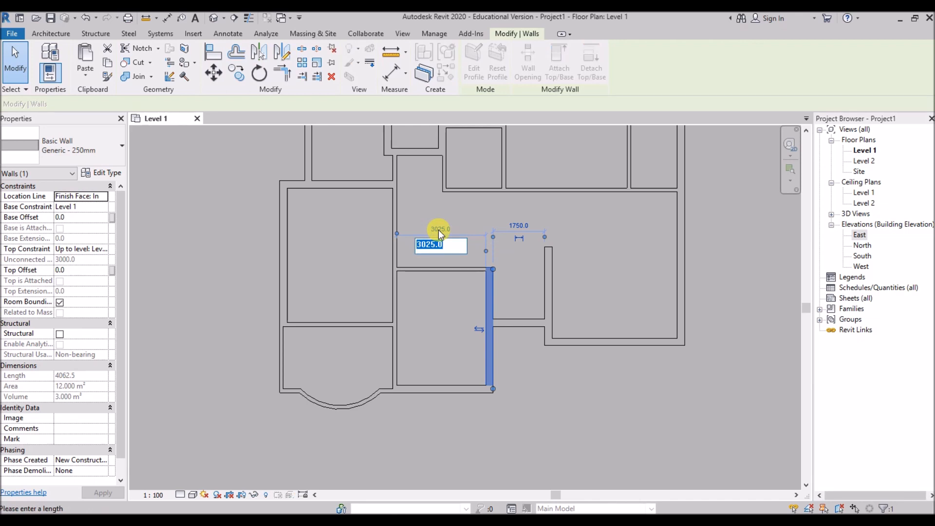
{"action": "type", "text": "3600"}
{"action": "key", "text": "Return"}
Step: Move the free-ended vertical wall to 1200 mm from the lower middle room's right wall
{"action": "left_click", "coordinate": [549, 286]}
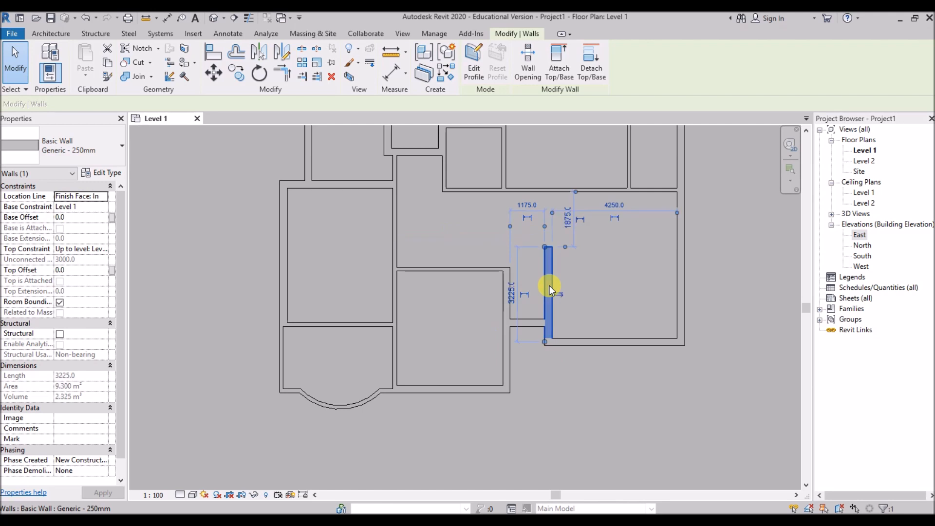
{"action": "scroll", "coordinate": [535, 211], "scroll_direction": "up", "scroll_amount": 1}
{"action": "left_click", "coordinate": [524, 206]}
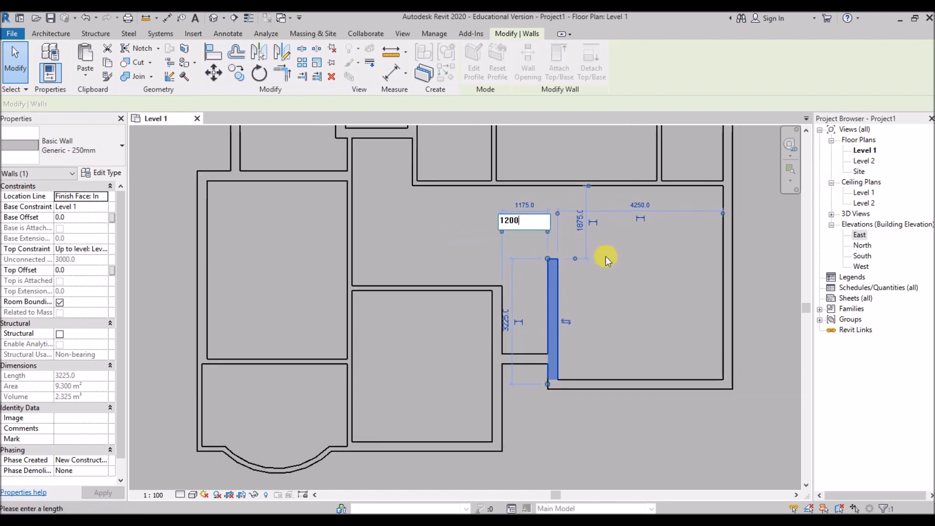
{"action": "key", "text": "Return"}
{"action": "left_click", "coordinate": [649, 323]}
{"action": "scroll", "coordinate": [487, 420], "scroll_direction": "down", "scroll_amount": 1}
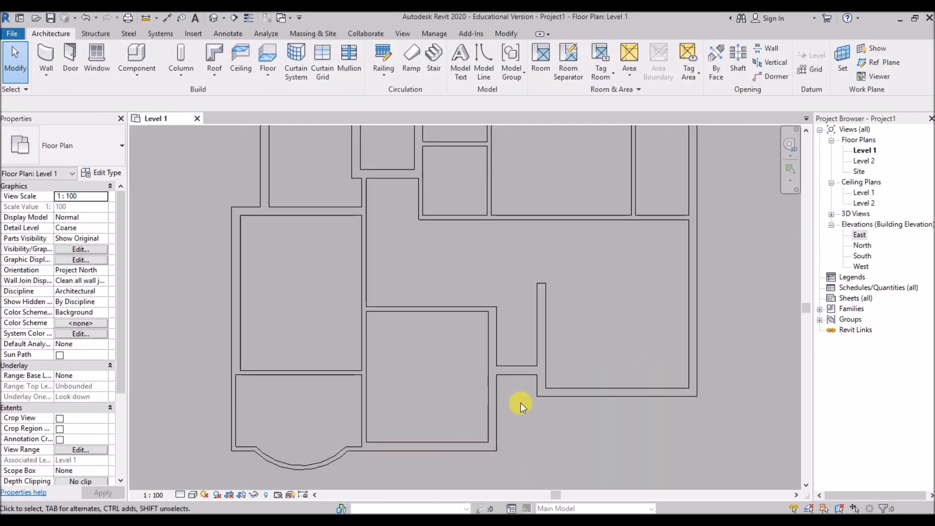
{"action": "left_click", "coordinate": [540, 323]}
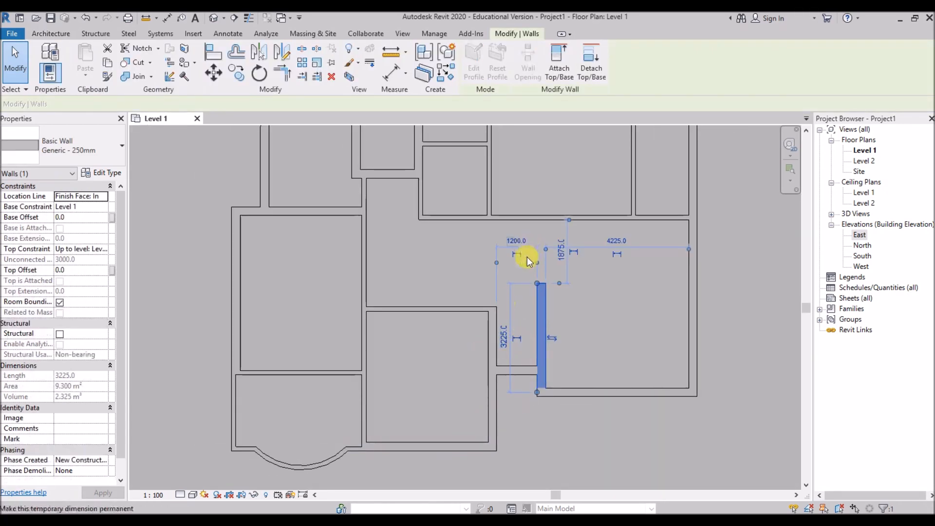
{"action": "scroll", "coordinate": [643, 242], "scroll_direction": "up", "scroll_amount": 1}
{"action": "left_click", "coordinate": [516, 288]}
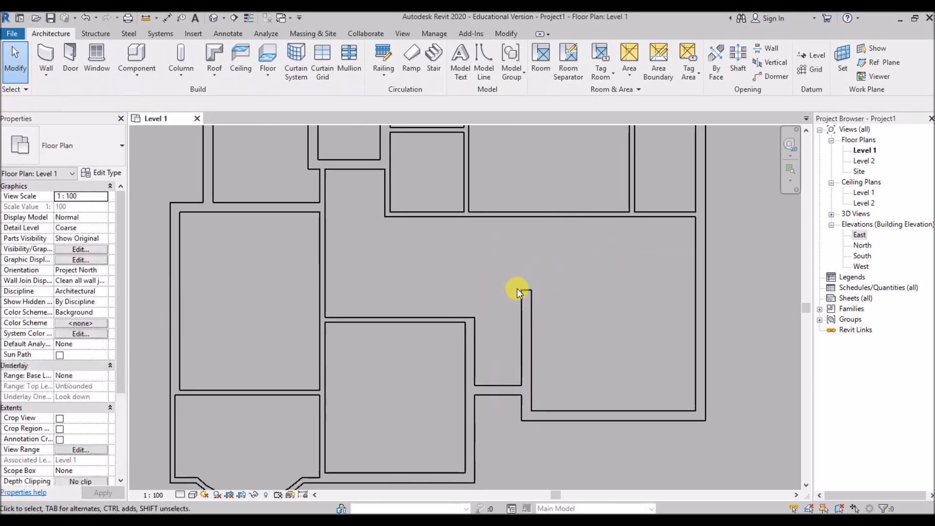
Step: Measure the right outer wall's distance from the free-ended vertical wall and set it to 3000 mm
{"action": "left_click", "coordinate": [701, 282]}
{"action": "scroll", "coordinate": [603, 363], "scroll_direction": "down", "scroll_amount": 2}
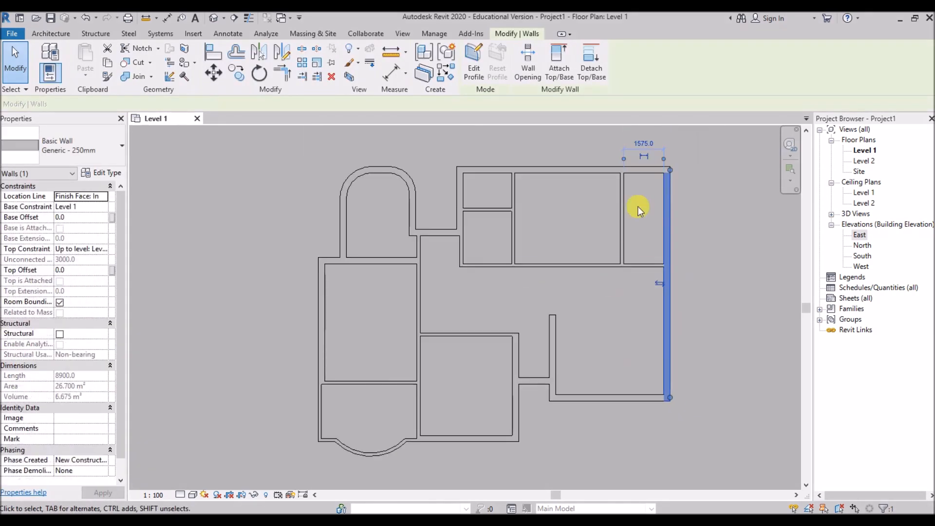
{"action": "left_click_drag", "start_coordinate": [624, 159], "coordinate": [557, 366]}
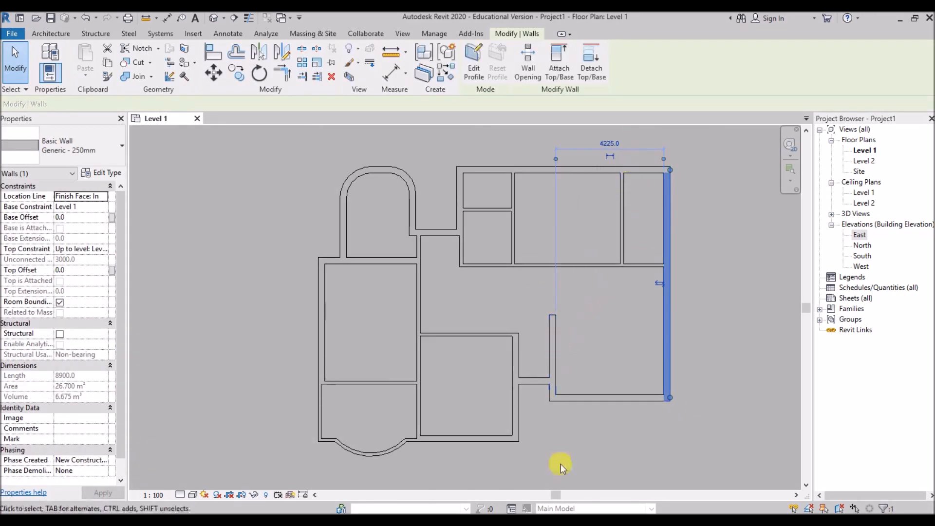
{"action": "left_click", "coordinate": [606, 142]}
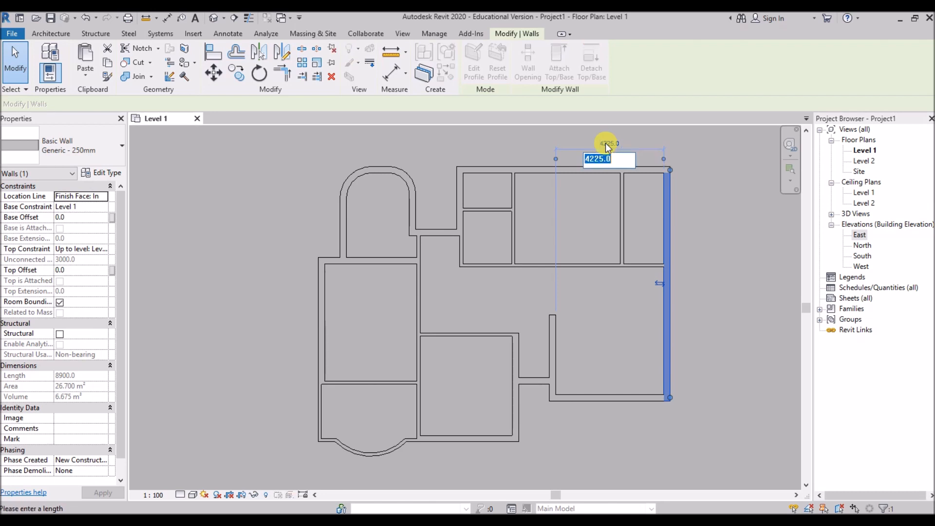
{"action": "type", "text": "3000"}
{"action": "key", "text": "Return"}
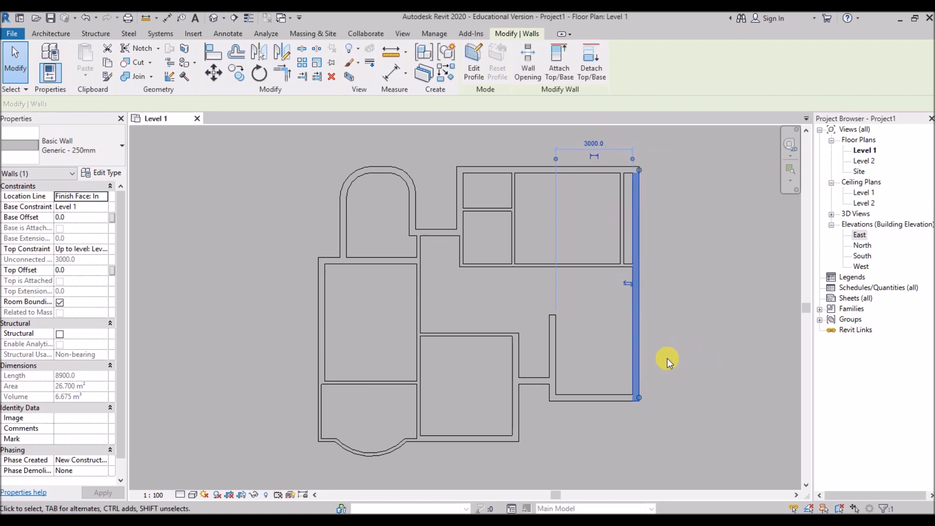
{"action": "key", "text": "Escape"}
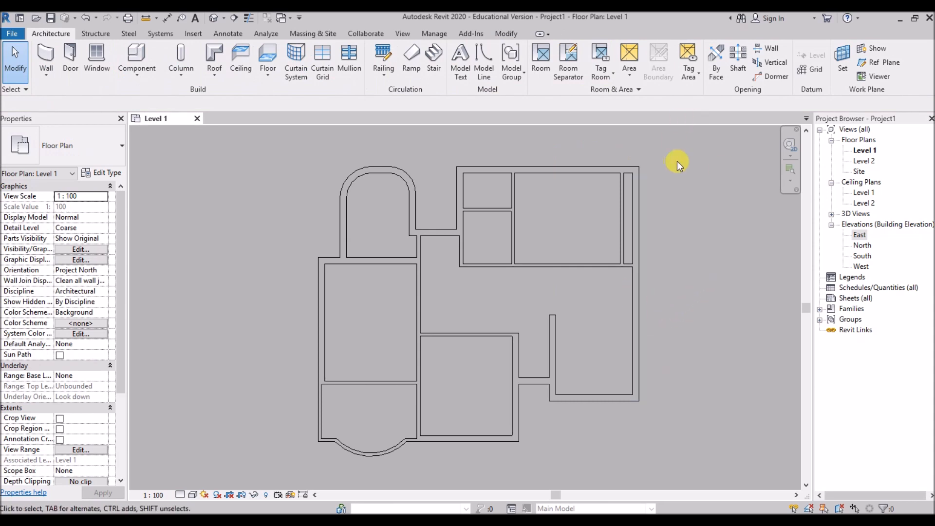
Step: Widen the narrow upper-right room by moving its partition away from the right outer wall
{"action": "left_click", "coordinate": [622, 219]}
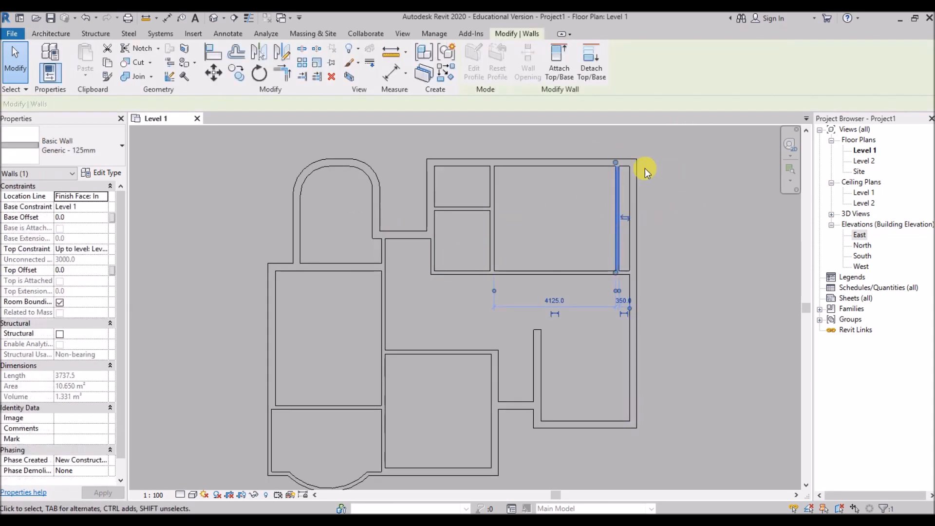
{"action": "scroll", "coordinate": [627, 300], "scroll_direction": "up", "scroll_amount": 5}
{"action": "left_click", "coordinate": [620, 324]}
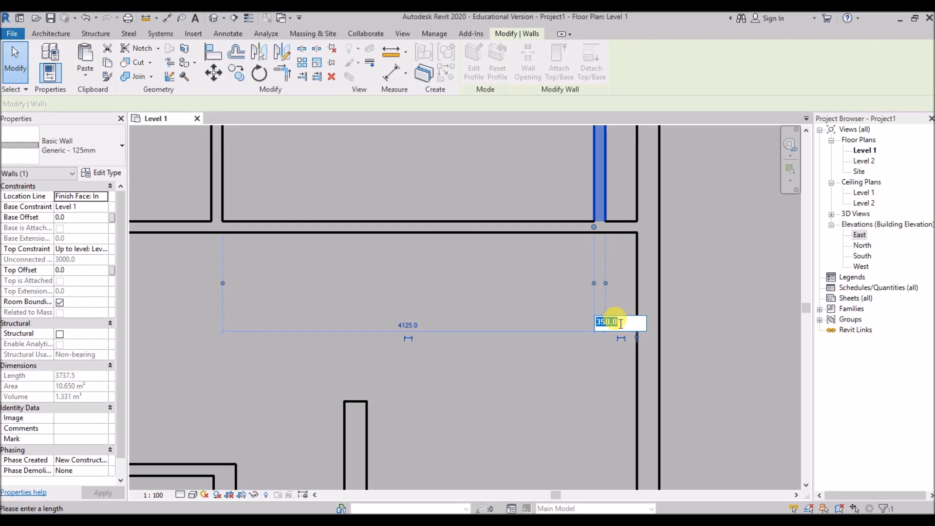
{"action": "key", "text": "Return"}
Step: Set the large upper room's width to 3300 mm by moving its left partition
{"action": "scroll", "coordinate": [519, 317], "scroll_direction": "down", "scroll_amount": 2}
{"action": "left_click", "coordinate": [350, 238]}
{"action": "scroll", "coordinate": [481, 297], "scroll_direction": "down", "scroll_amount": 1}
{"action": "scroll", "coordinate": [399, 305], "scroll_direction": "up", "scroll_amount": 2}
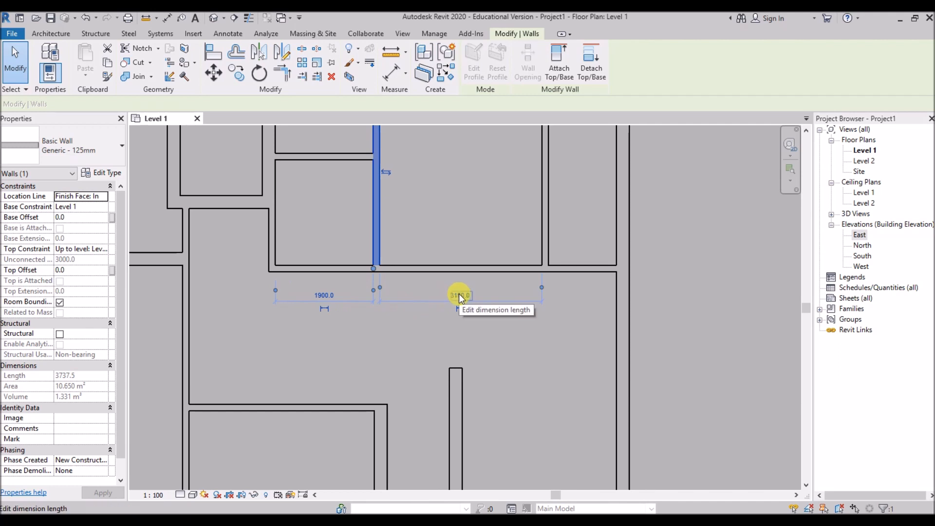
{"action": "left_click", "coordinate": [459, 294]}
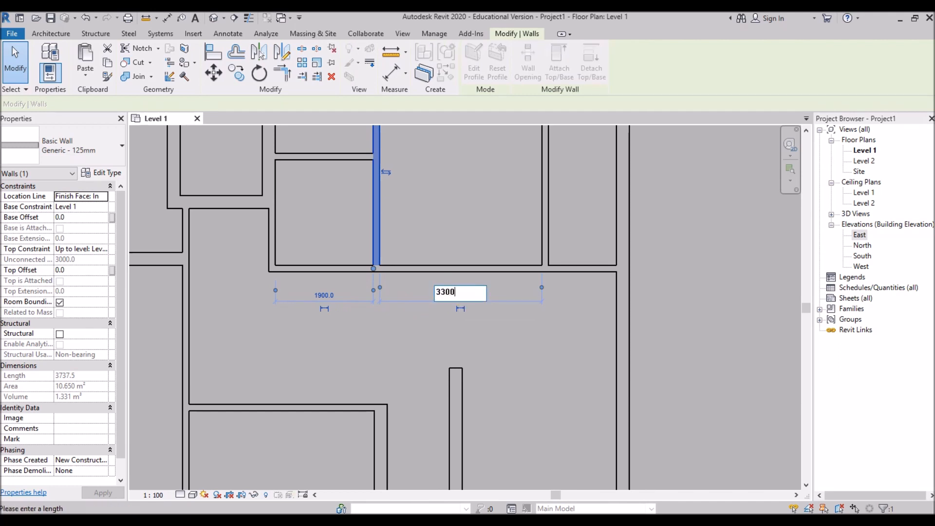
{"action": "type", "text": "3300"}
{"action": "key", "text": "Return"}
Step: Move the left outer wall of the two small upper rooms so they are 1500 mm wide
{"action": "scroll", "coordinate": [521, 341], "scroll_direction": "down", "scroll_amount": 2}
{"action": "left_click", "coordinate": [375, 210]}
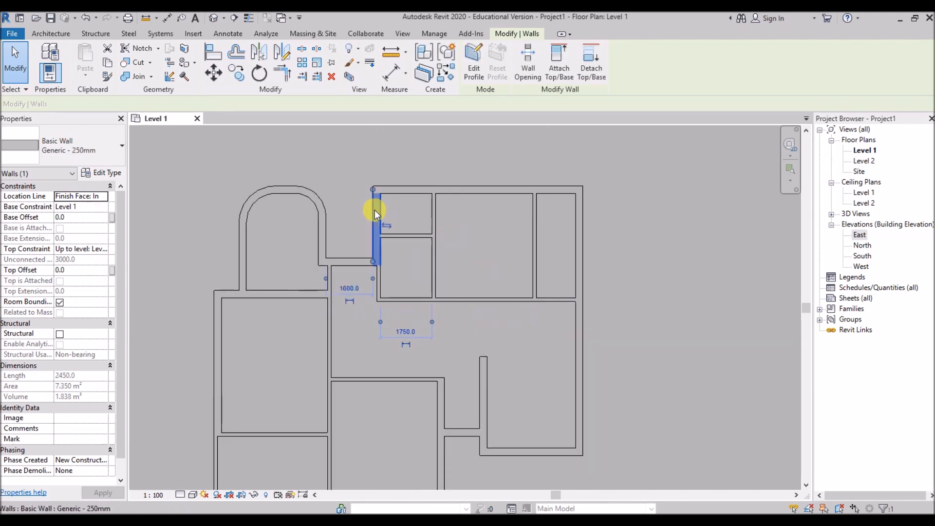
{"action": "left_click", "coordinate": [406, 330]}
{"action": "type", "text": "1500"}
{"action": "key", "text": "Return"}
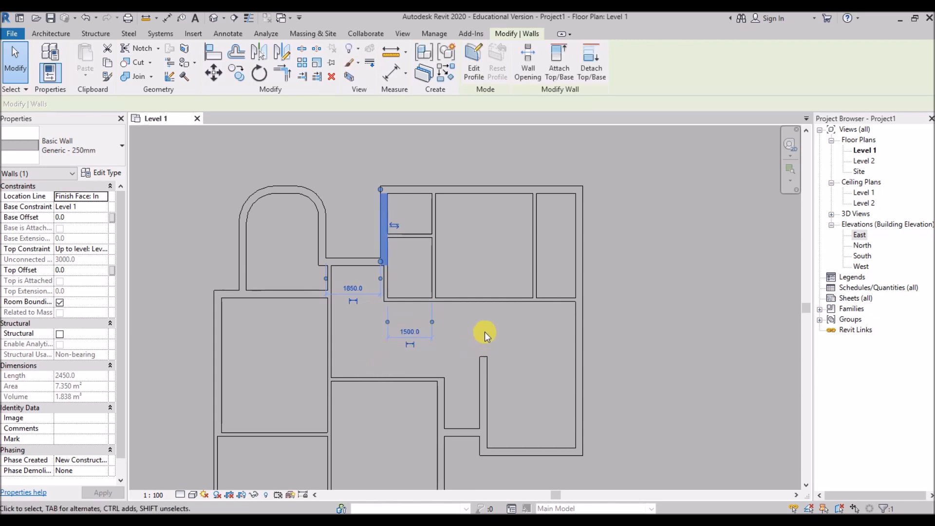
Step: Align the outer face of the rounded wing's right wall with the right face of the long vertical partition below
{"action": "scroll", "coordinate": [334, 294], "scroll_direction": "up", "scroll_amount": 1}
{"action": "left_click", "coordinate": [327, 302]}
{"action": "scroll", "coordinate": [299, 220], "scroll_direction": "up", "scroll_amount": 2}
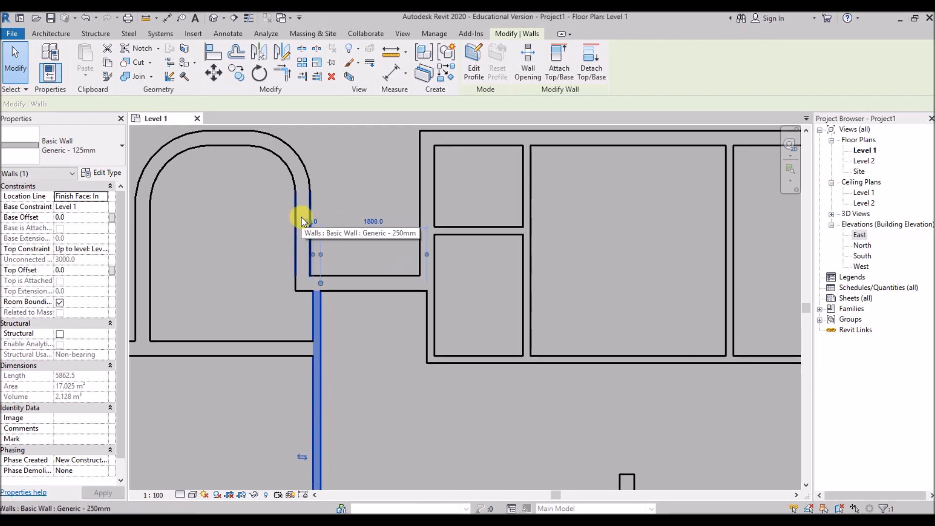
{"action": "left_click", "coordinate": [329, 302]}
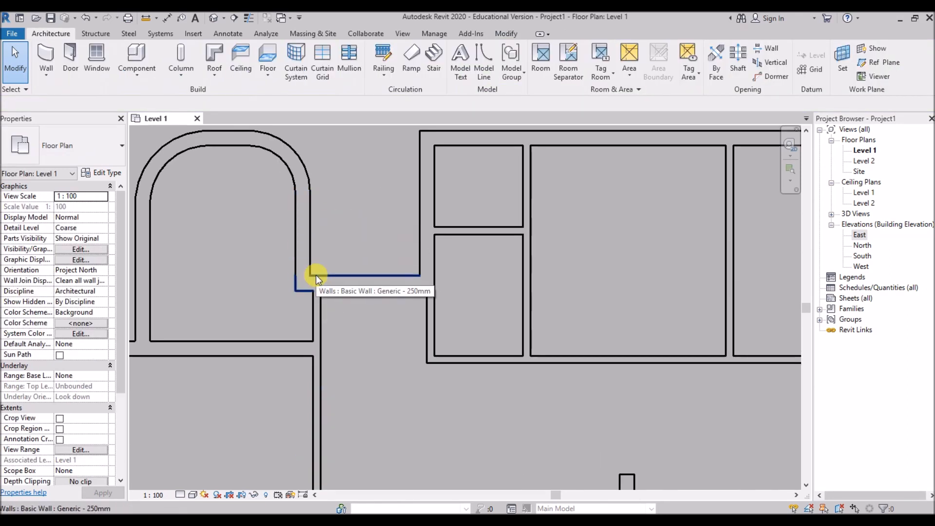
{"action": "key", "text": "a"}
{"action": "key", "text": "l"}
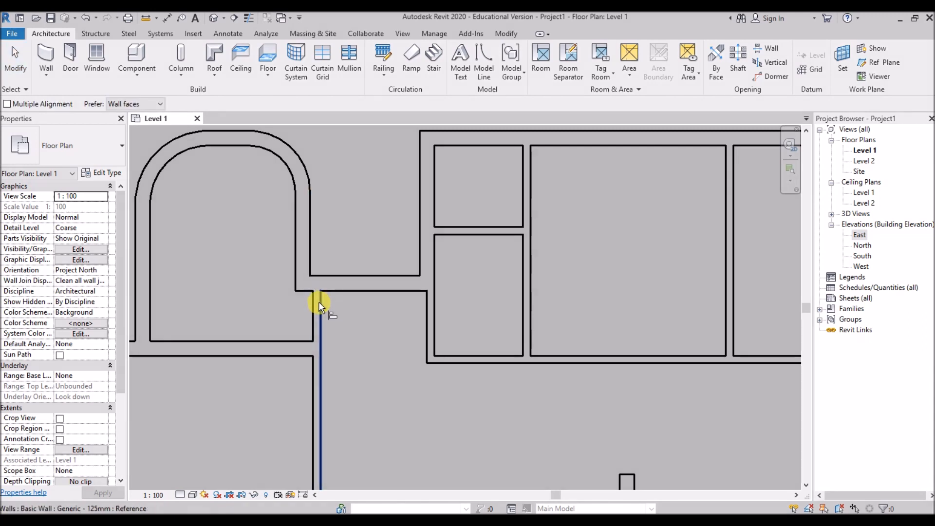
{"action": "left_click", "coordinate": [323, 305]}
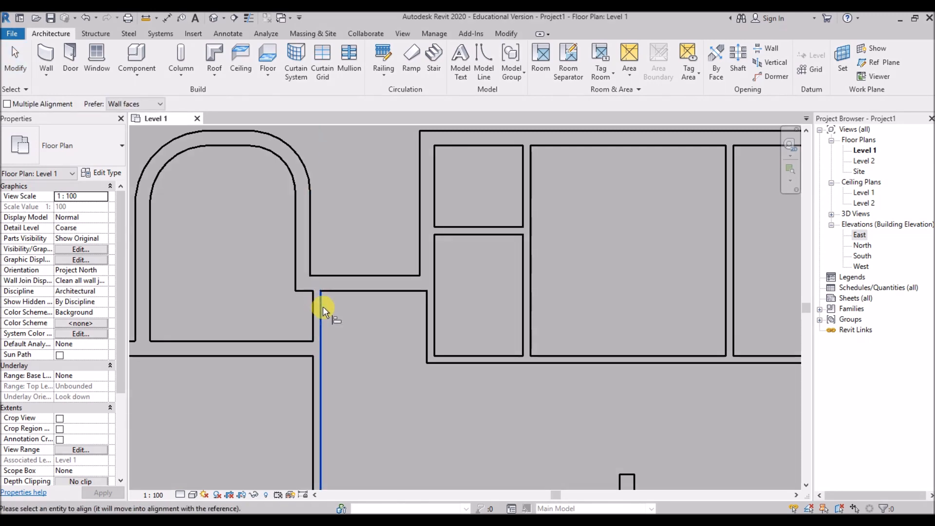
{"action": "left_click", "coordinate": [311, 248]}
{"action": "scroll", "coordinate": [251, 326], "scroll_direction": "down", "scroll_amount": 1}
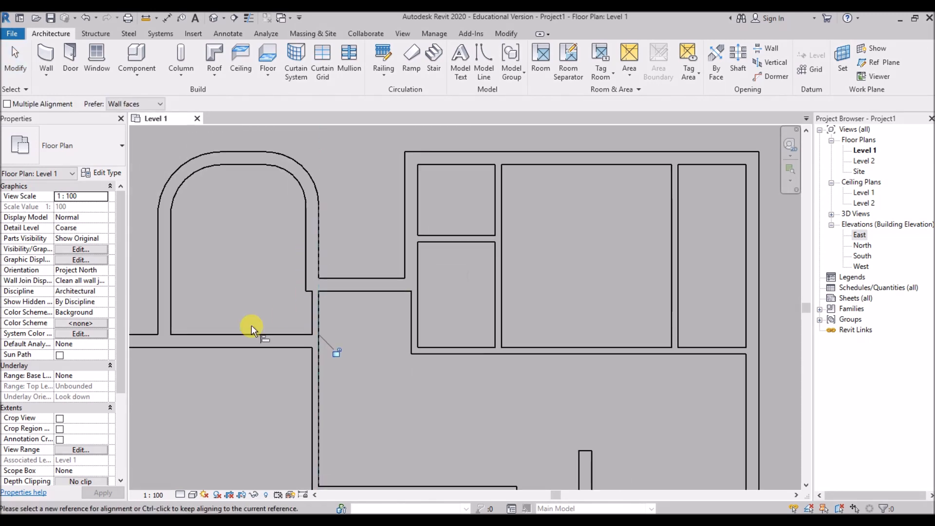
{"action": "scroll", "coordinate": [307, 312], "scroll_direction": "down", "scroll_amount": 1}
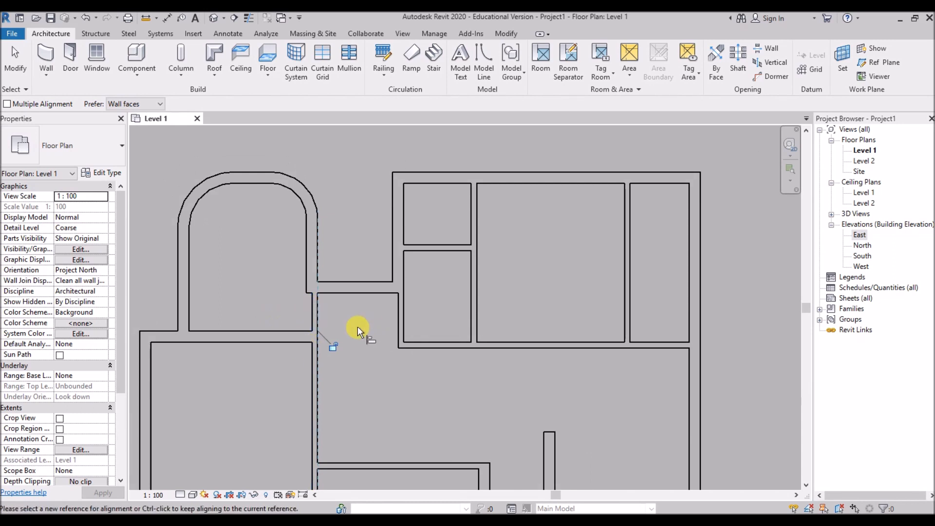
{"action": "scroll", "coordinate": [365, 286], "scroll_direction": "down", "scroll_amount": 1}
{"action": "key", "text": "Escape"}
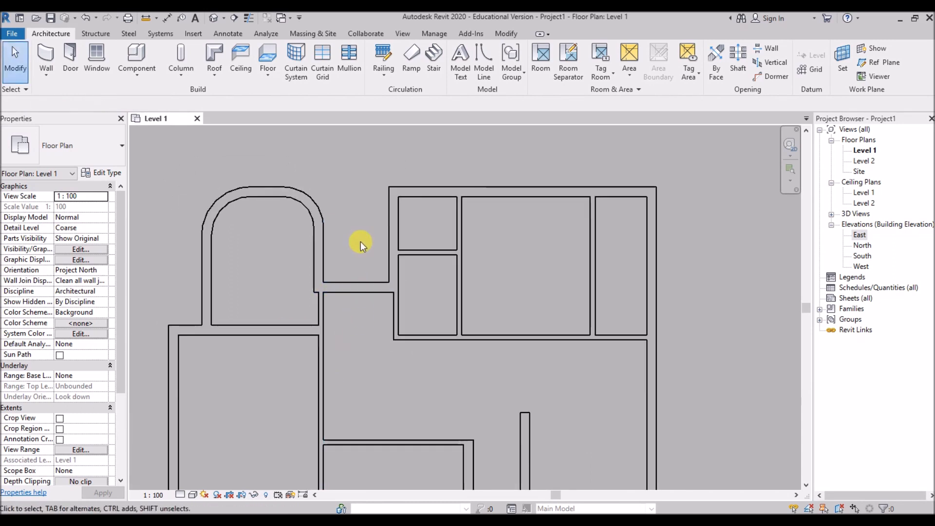
{"action": "scroll", "coordinate": [360, 242], "scroll_direction": "down", "scroll_amount": 3}
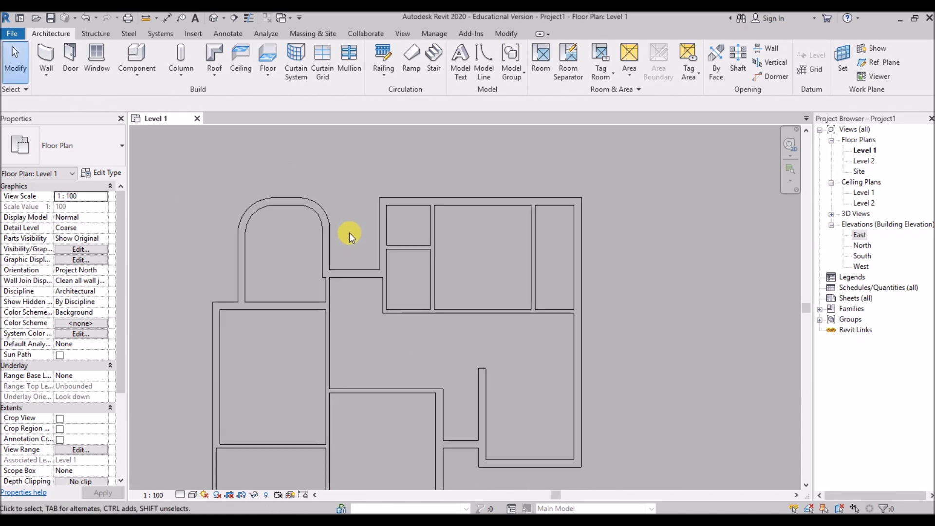
Step: Set the rounded wing's interior width to 2300 mm by moving its left outer wall
{"action": "left_click", "coordinate": [379, 250]}
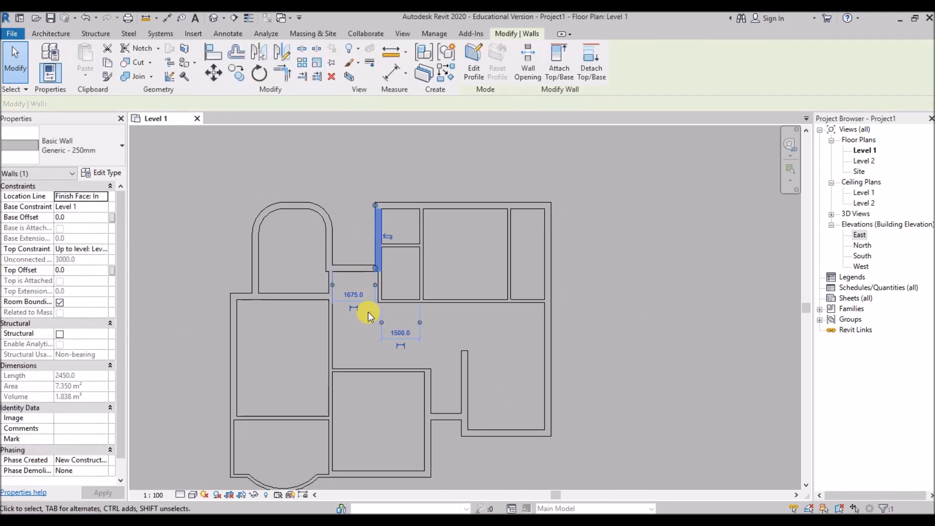
{"action": "key", "text": "Escape"}
{"action": "left_click", "coordinate": [256, 250]}
{"action": "scroll", "coordinate": [281, 347], "scroll_direction": "up", "scroll_amount": 2}
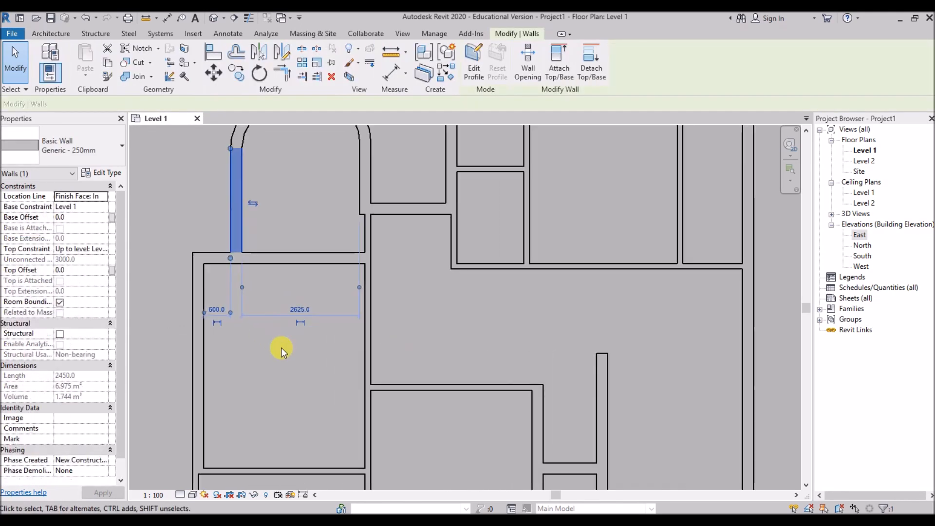
{"action": "left_click", "coordinate": [293, 309]}
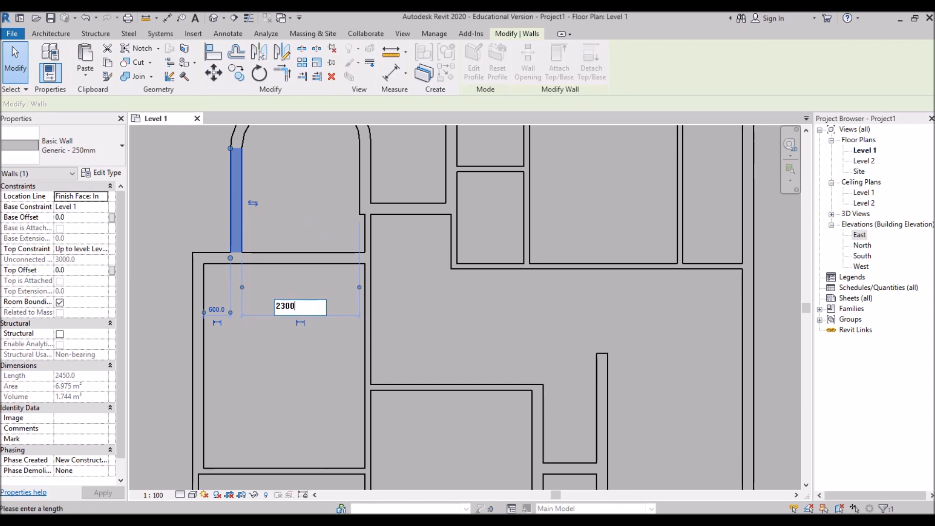
{"action": "key", "text": "Return"}
{"action": "scroll", "coordinate": [248, 332], "scroll_direction": "down", "scroll_amount": 4}
{"action": "left_click", "coordinate": [343, 159]}
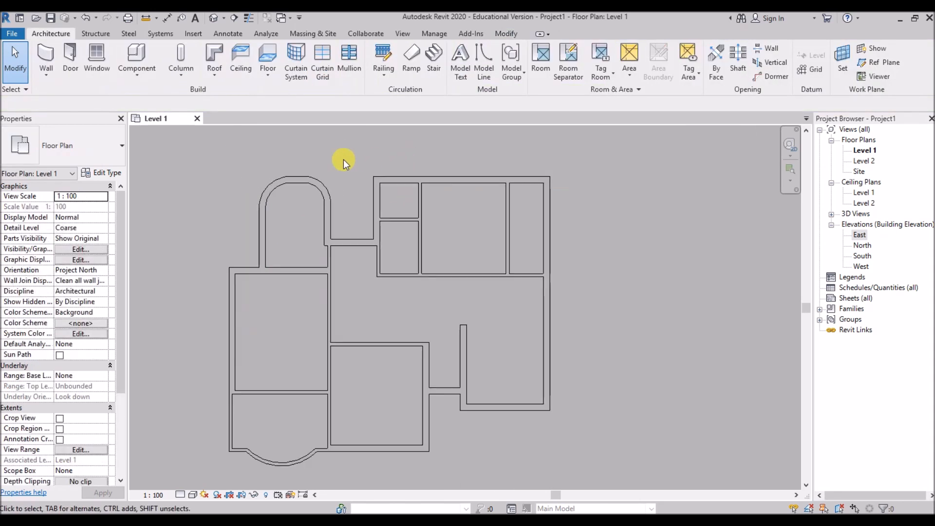
Step: Set the depth of the lower-left bay room to 1500 mm by moving the partition above it
{"action": "scroll", "coordinate": [328, 429], "scroll_direction": "up", "scroll_amount": 1}
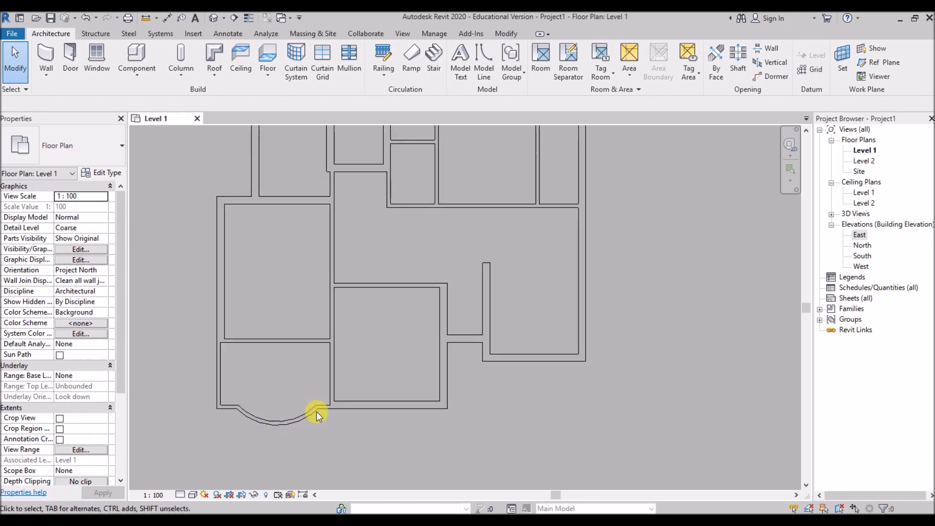
{"action": "left_click", "coordinate": [278, 341]}
{"action": "scroll", "coordinate": [357, 403], "scroll_direction": "up", "scroll_amount": 1}
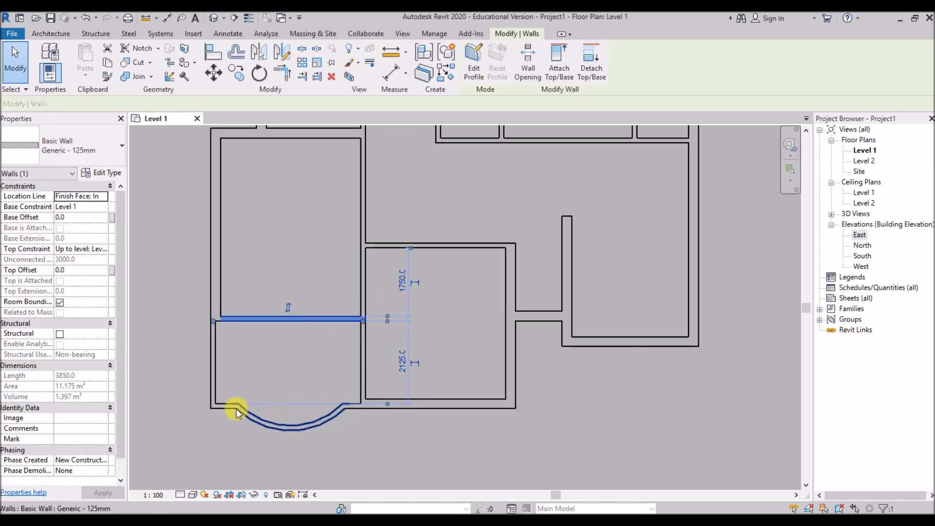
{"action": "left_click", "coordinate": [403, 364]}
{"action": "type", "text": "1500"}
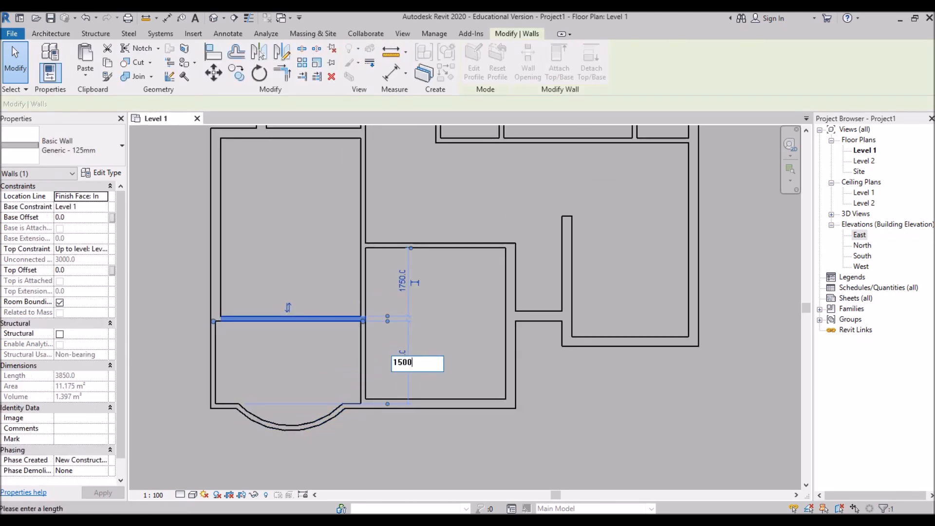
{"action": "key", "text": "Return"}
{"action": "scroll", "coordinate": [303, 330], "scroll_direction": "down", "scroll_amount": 1}
Step: Set the large left room's depth to 4200 mm, measured from its lower partition, by moving the wall shared with the rounded wing
{"action": "left_click", "coordinate": [314, 180]}
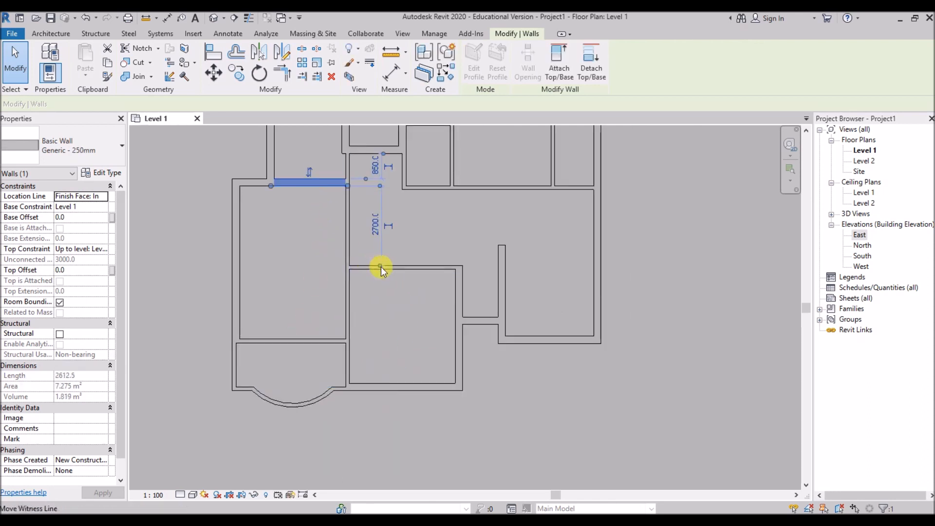
{"action": "left_click_drag", "start_coordinate": [379, 266], "coordinate": [303, 338]}
{"action": "left_click", "coordinate": [376, 259]}
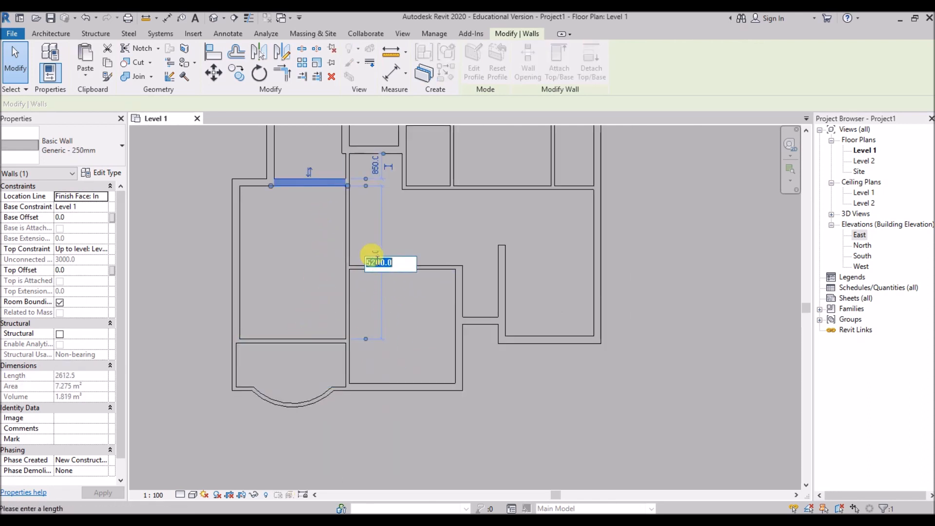
{"action": "type", "text": "4200"}
{"action": "key", "text": "Return"}
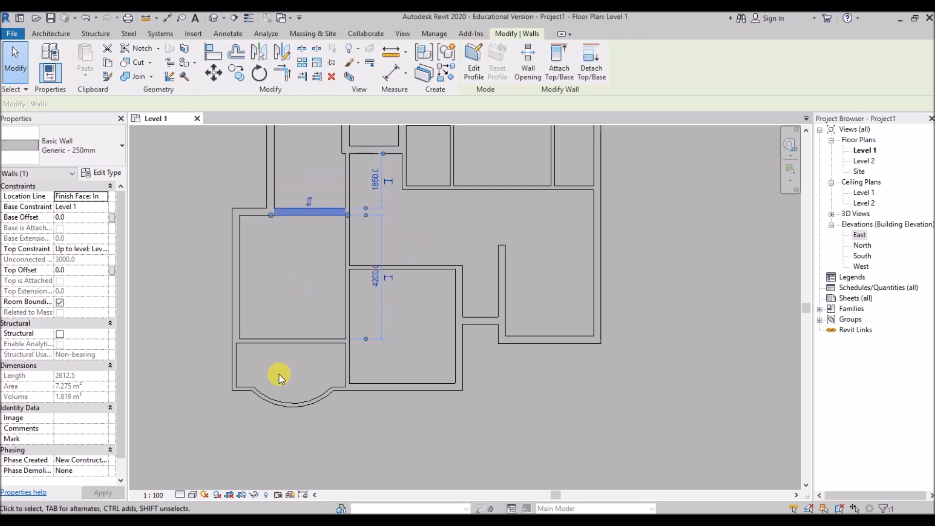
{"action": "scroll", "coordinate": [280, 372], "scroll_direction": "down", "scroll_amount": 1}
Step: Set the rounded wing's depth to 3650 mm, measured from its lower wall, by moving its short straight top wall
{"action": "left_click", "coordinate": [303, 149]}
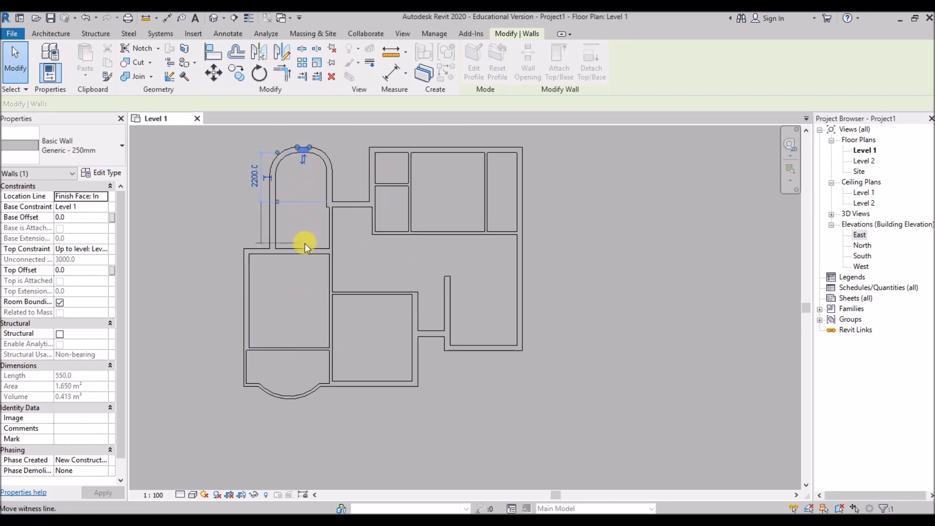
{"action": "left_click", "coordinate": [253, 202]}
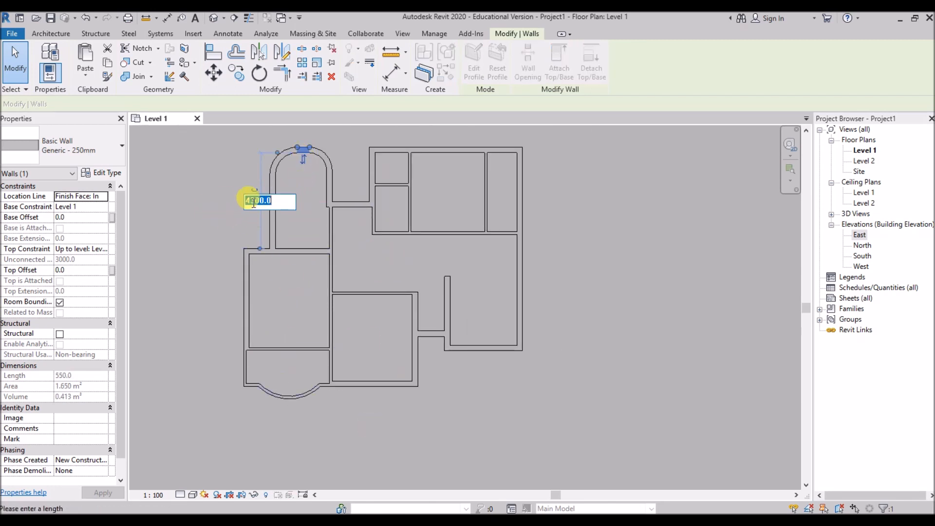
{"action": "type", "text": "3650"}
{"action": "key", "text": "Return"}
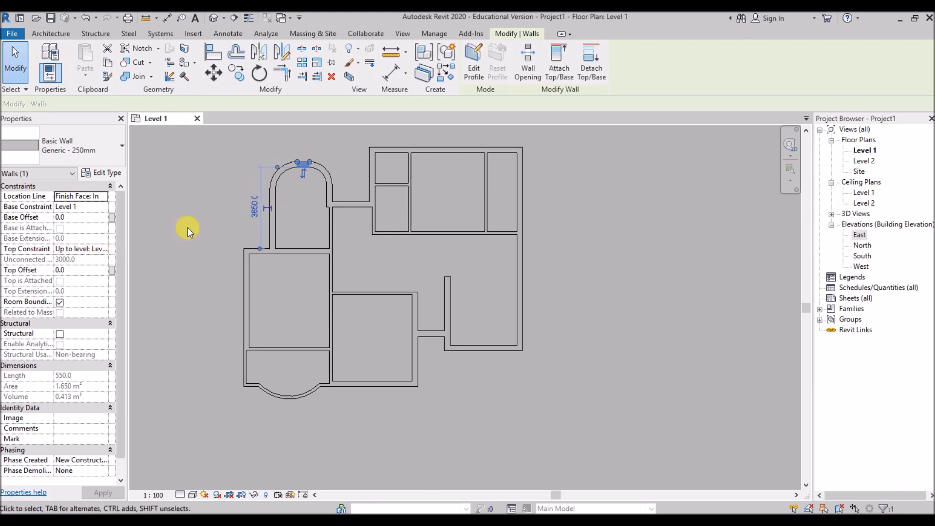
{"action": "left_click", "coordinate": [700, 378]}
{"action": "left_click", "coordinate": [299, 251]}
{"action": "left_click", "coordinate": [302, 351]}
{"action": "left_click", "coordinate": [302, 349]}
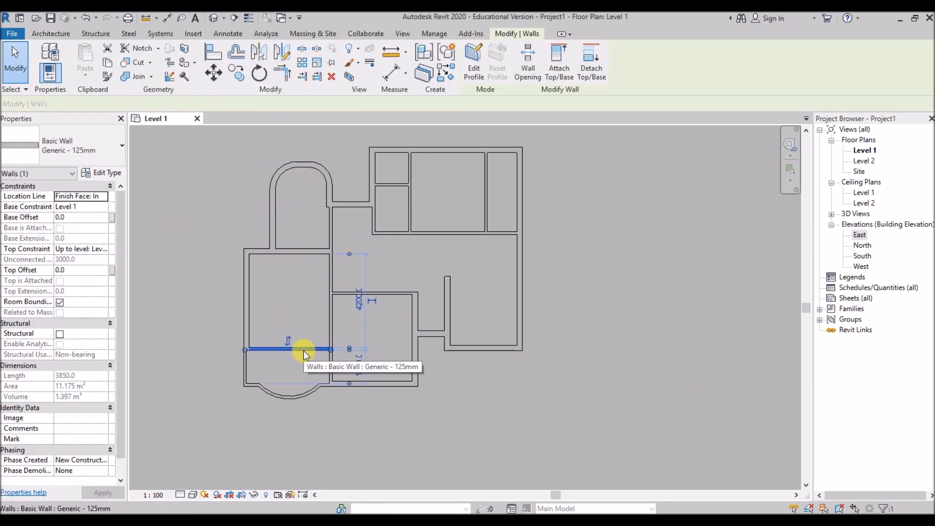
{"action": "left_click", "coordinate": [322, 444]}
Step: Set the radius of both curved corner walls of the rounded wing to 1150 mm
{"action": "scroll", "coordinate": [299, 159], "scroll_direction": "up", "scroll_amount": 2}
{"action": "scroll", "coordinate": [321, 170], "scroll_direction": "up", "scroll_amount": 2}
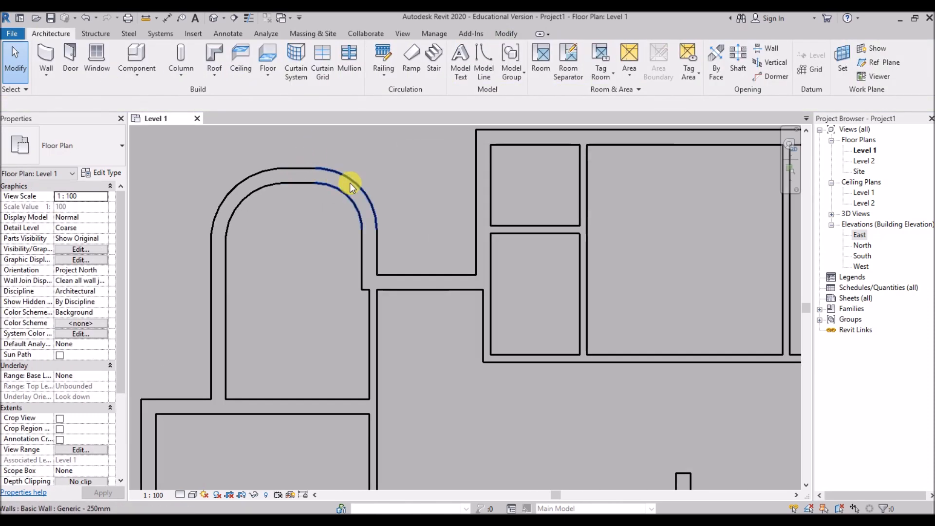
{"action": "left_click", "coordinate": [347, 198]}
{"action": "left_click", "coordinate": [332, 209]}
{"action": "type", "text": "1150"}
{"action": "key", "text": "Return"}
{"action": "left_click", "coordinate": [226, 171]}
{"action": "left_click", "coordinate": [247, 200]}
{"action": "type", "text": "1150"}
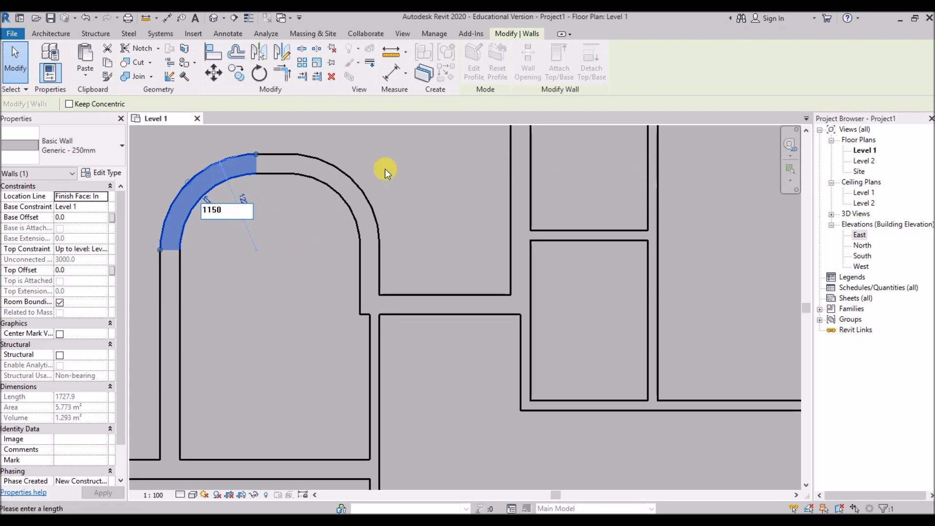
{"action": "key", "text": "Return"}
{"action": "key", "text": "Escape"}
{"action": "scroll", "coordinate": [344, 191], "scroll_direction": "down", "scroll_amount": 3}
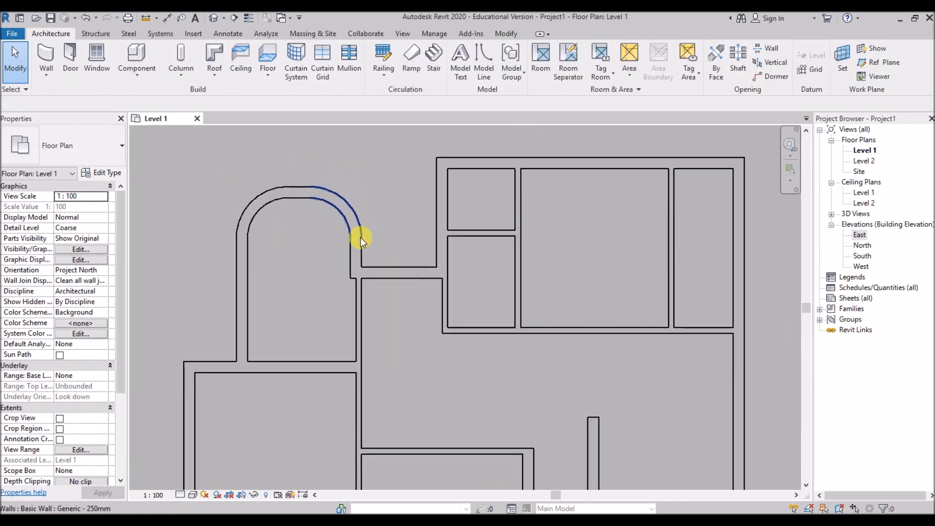
{"action": "left_click", "coordinate": [449, 182]}
{"action": "scroll", "coordinate": [416, 184], "scroll_direction": "down", "scroll_amount": 2}
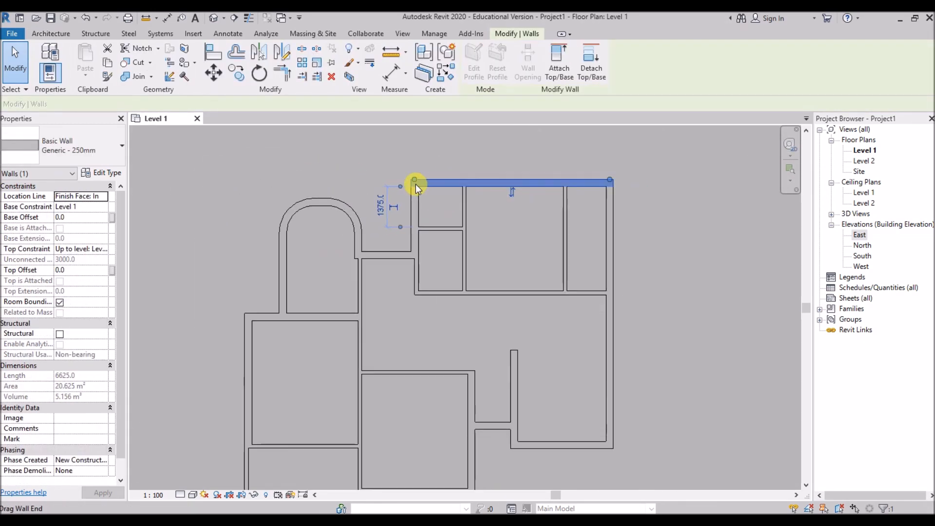
{"action": "key", "text": "Escape"}
Step: Set the lower middle room's depth to 3000 mm, measured from its bottom outer wall, by moving its upper partition
{"action": "left_click", "coordinate": [435, 350]}
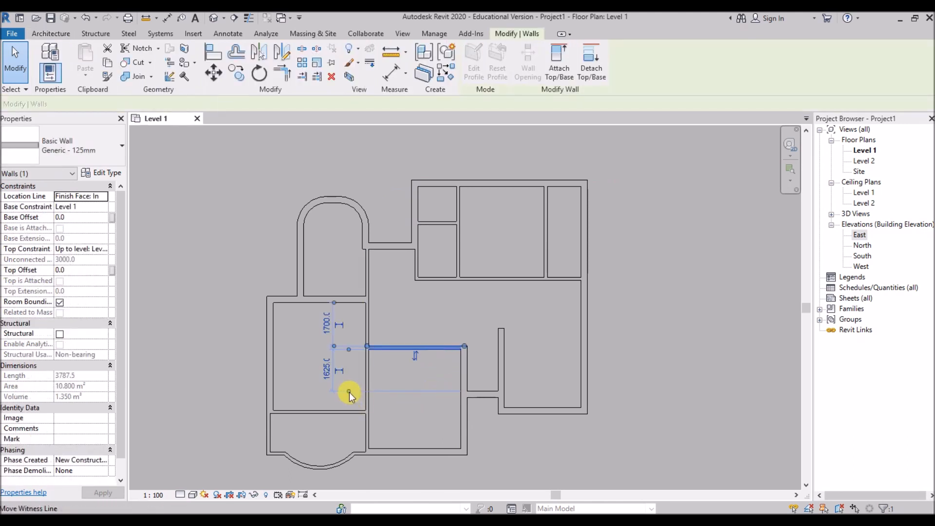
{"action": "left_click_drag", "start_coordinate": [432, 449], "coordinate": [431, 449]}
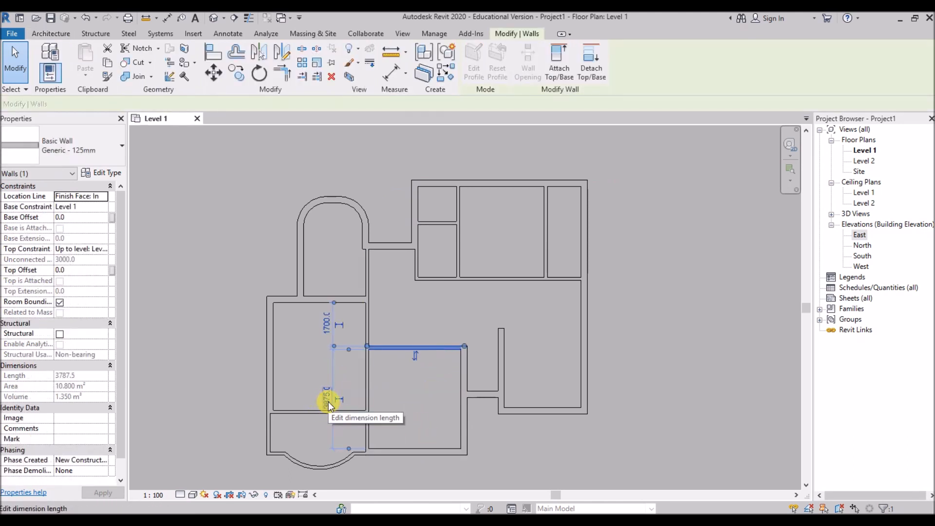
{"action": "left_click", "coordinate": [328, 401]}
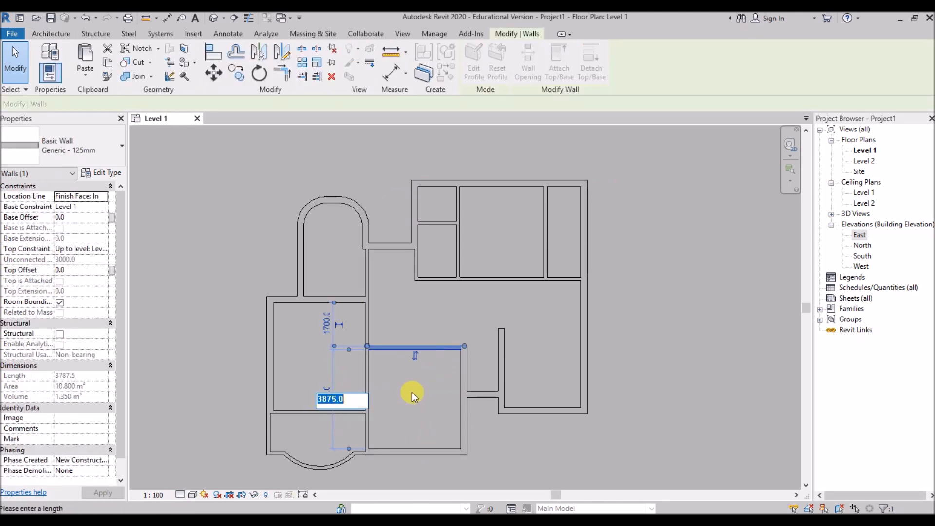
{"action": "type", "text": "3000"}
{"action": "key", "text": "Return"}
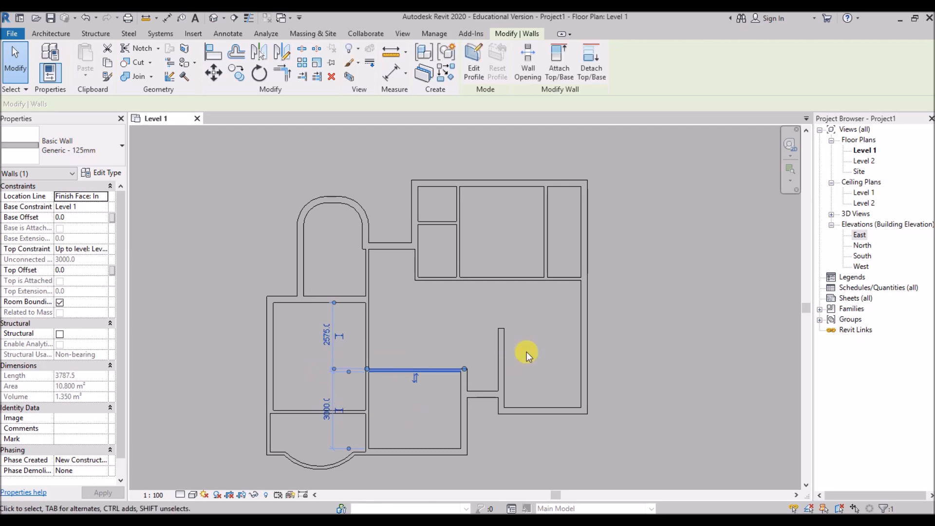
{"action": "left_click", "coordinate": [527, 352]}
Step: Set the gap between the long partition below the upper rooms and the lower middle room's upper partition to 3600 mm
{"action": "left_click", "coordinate": [440, 279]}
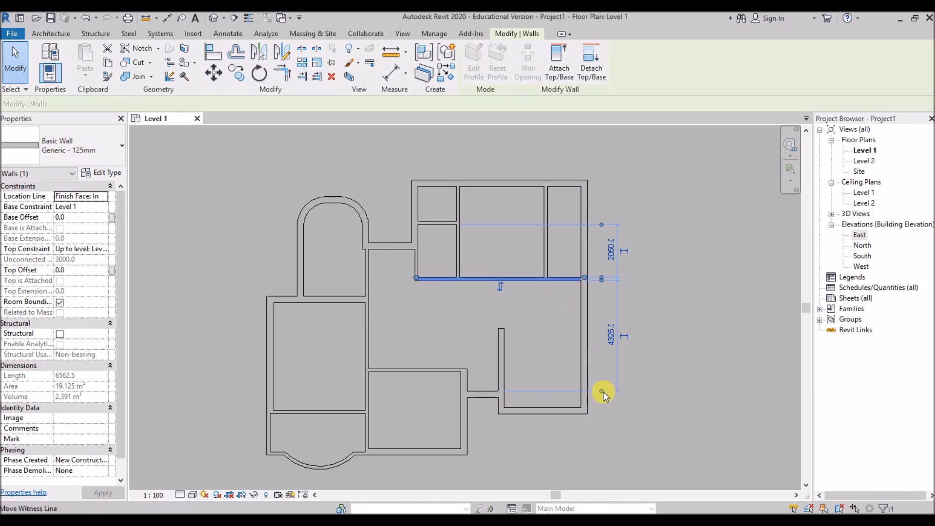
{"action": "left_click", "coordinate": [610, 324]}
{"action": "type", "text": "3600"}
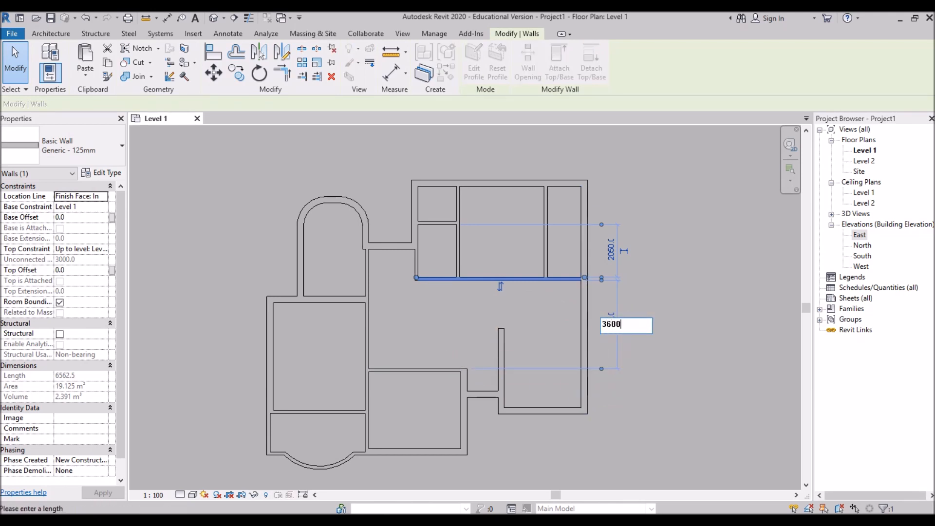
{"action": "key", "text": "Return"}
{"action": "left_click", "coordinate": [629, 291]}
Step: Place the short connecting wall 725 mm from the inner face of the lower-right room's bottom wall
{"action": "left_click", "coordinate": [482, 396]}
{"action": "scroll", "coordinate": [531, 425], "scroll_direction": "up", "scroll_amount": 2}
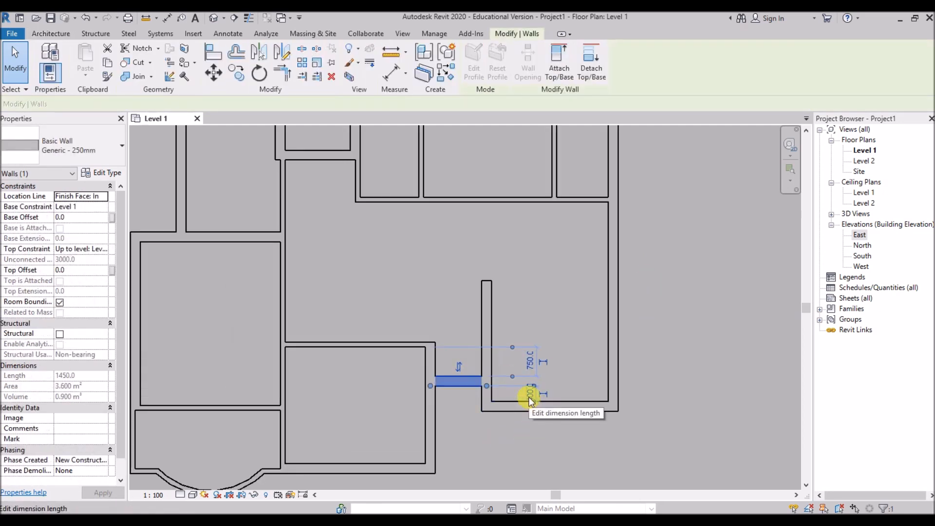
{"action": "left_click", "coordinate": [530, 399]}
{"action": "type", "text": "7"}
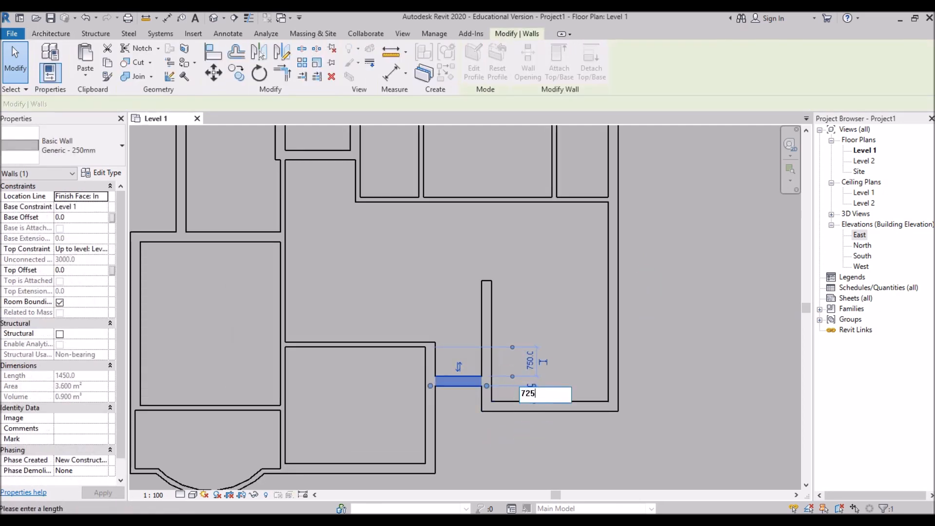
{"action": "type", "text": "25"}
{"action": "key", "text": "Return"}
{"action": "key", "text": "Escape"}
{"action": "scroll", "coordinate": [509, 378], "scroll_direction": "down", "scroll_amount": 2}
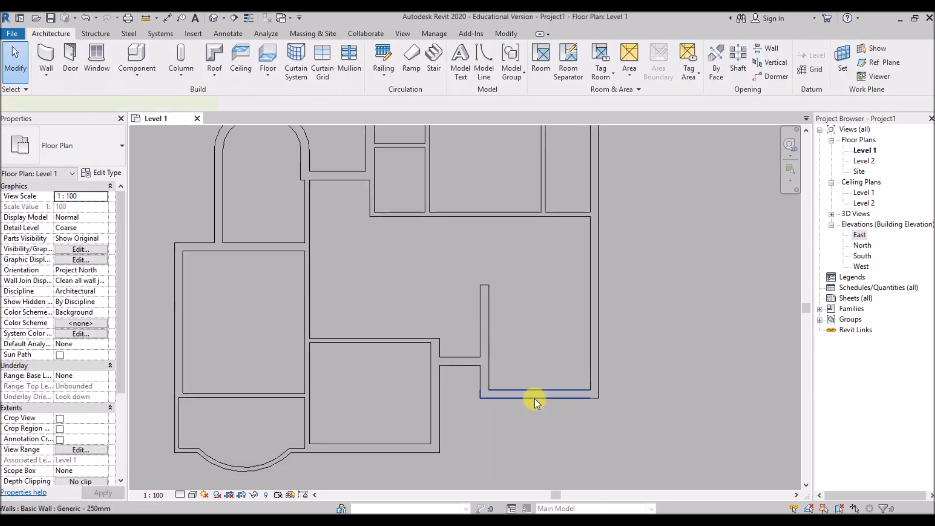
Step: Move the lower-right room's bottom outer wall so it is offset 950 mm from the lower middle room's bottom wall
{"action": "left_click", "coordinate": [535, 398]}
{"action": "scroll", "coordinate": [441, 444], "scroll_direction": "up", "scroll_amount": 3}
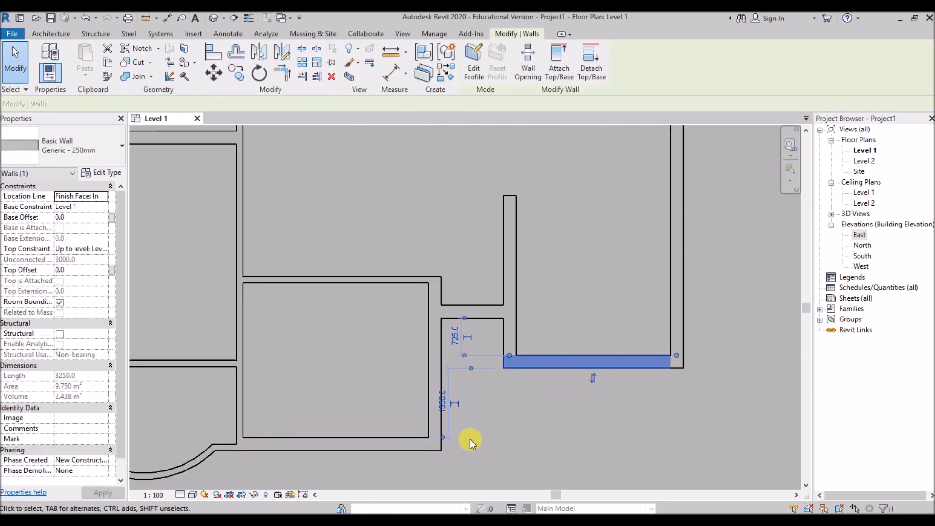
{"action": "left_click", "coordinate": [444, 402]}
{"action": "type", "text": "950"}
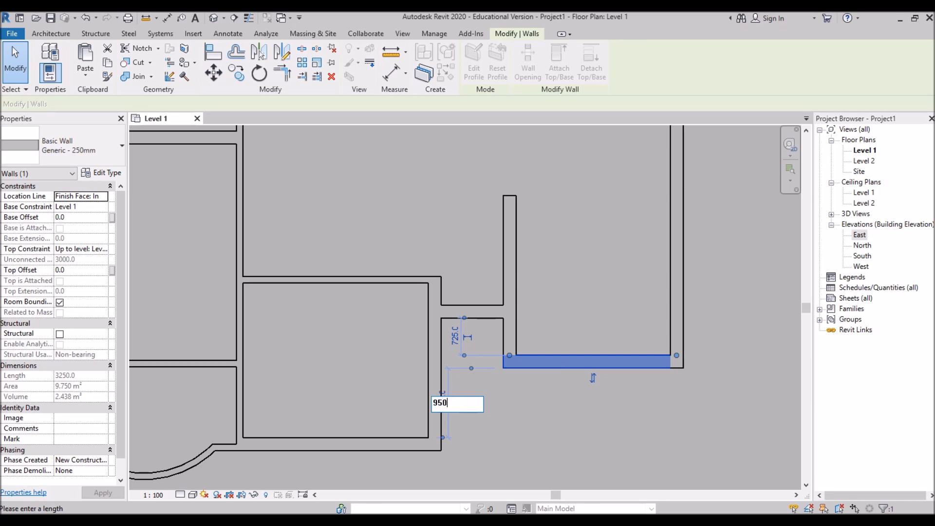
{"action": "key", "text": "Return"}
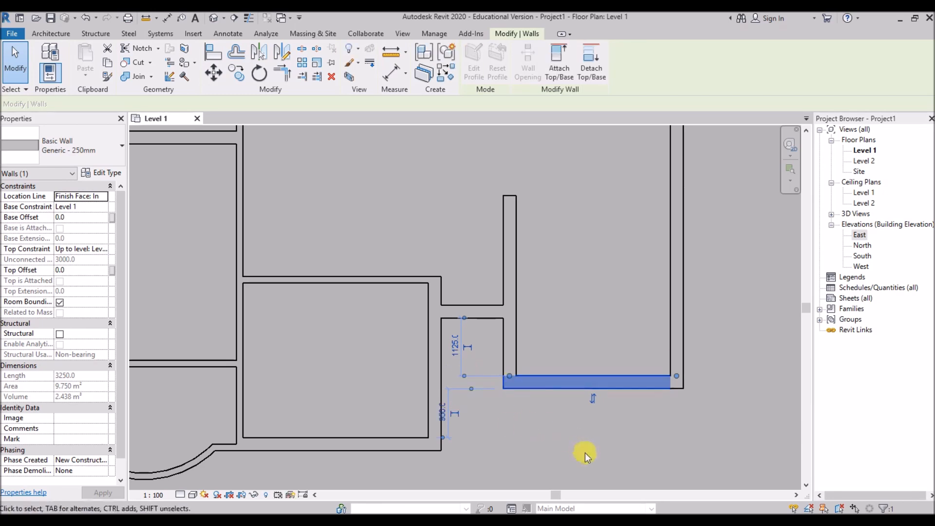
{"action": "left_click", "coordinate": [586, 453]}
Step: Place the short connecting wall 725 mm from the outer face of the lower-right room's bottom wall
{"action": "left_click", "coordinate": [486, 309]}
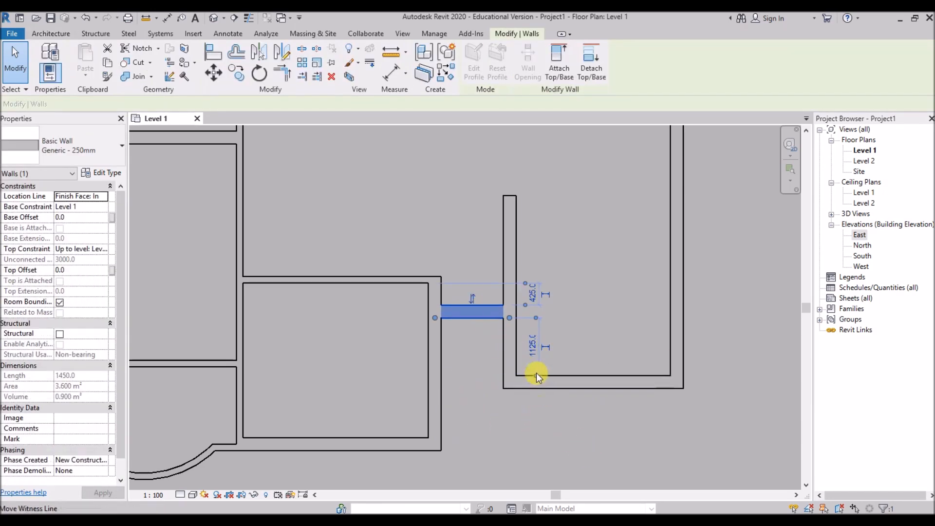
{"action": "left_click_drag", "start_coordinate": [537, 376], "coordinate": [503, 388]}
{"action": "left_click", "coordinate": [532, 347]}
{"action": "type", "text": "725"}
{"action": "key", "text": "Return"}
{"action": "left_click", "coordinate": [616, 241]}
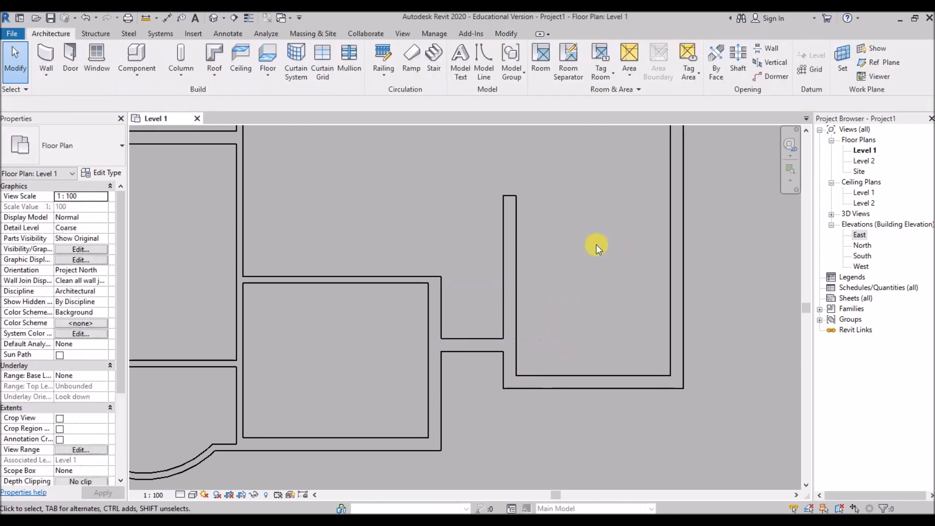
Step: Set the distance from the long partition below the upper rooms to the lower-right room's bottom wall to 5400 mm
{"action": "scroll", "coordinate": [615, 241], "scroll_direction": "down", "scroll_amount": 2}
{"action": "left_click", "coordinate": [567, 182]}
{"action": "left_click_drag", "start_coordinate": [610, 290], "coordinate": [570, 346]}
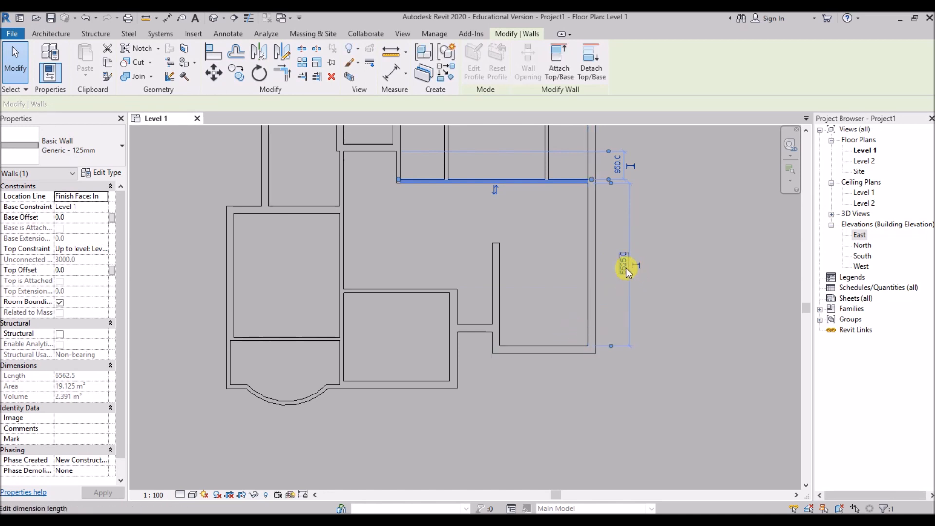
{"action": "left_click", "coordinate": [625, 267]}
{"action": "type", "text": "5400"}
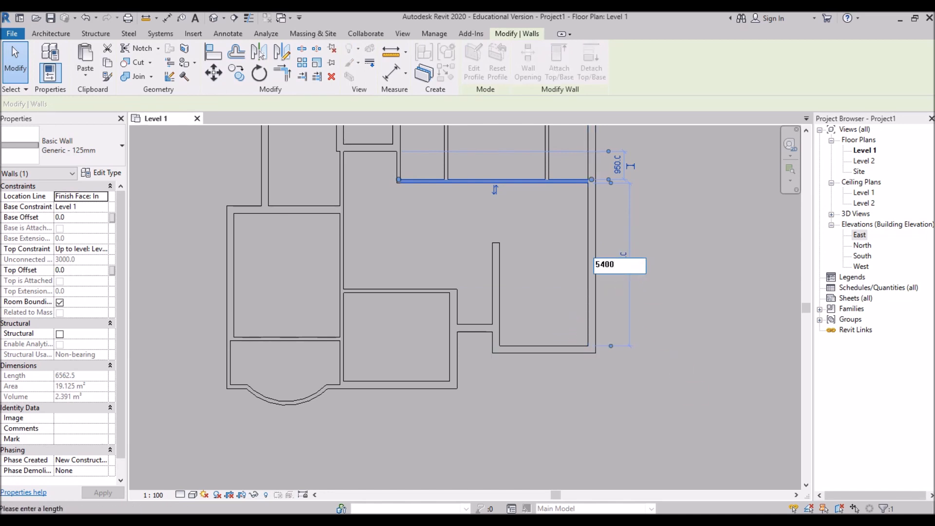
{"action": "key", "text": "Return"}
Step: Check the spacing of the long partition, the lower middle and lower-right rooms' bottom walls, and the short connecting wall
{"action": "left_click_drag", "start_coordinate": [611, 345], "coordinate": [446, 290]}
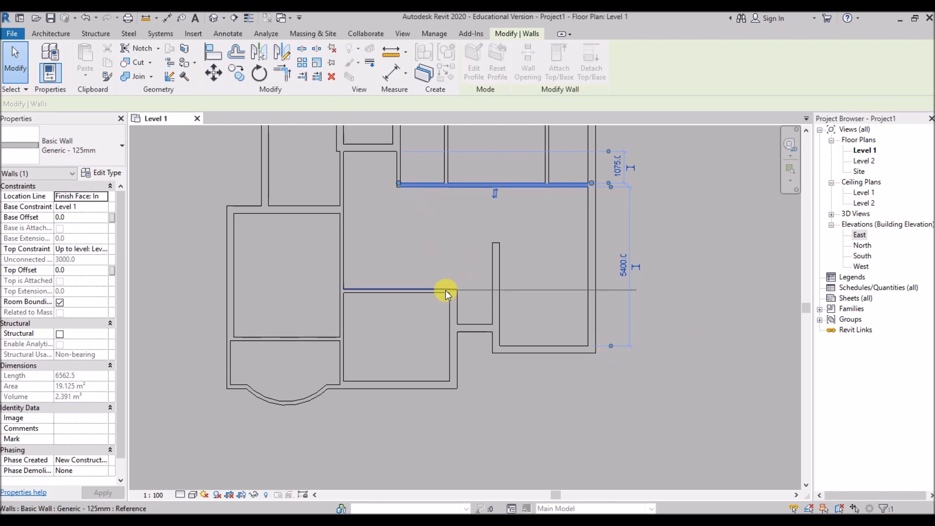
{"action": "left_click", "coordinate": [663, 324]}
{"action": "left_click", "coordinate": [409, 385]}
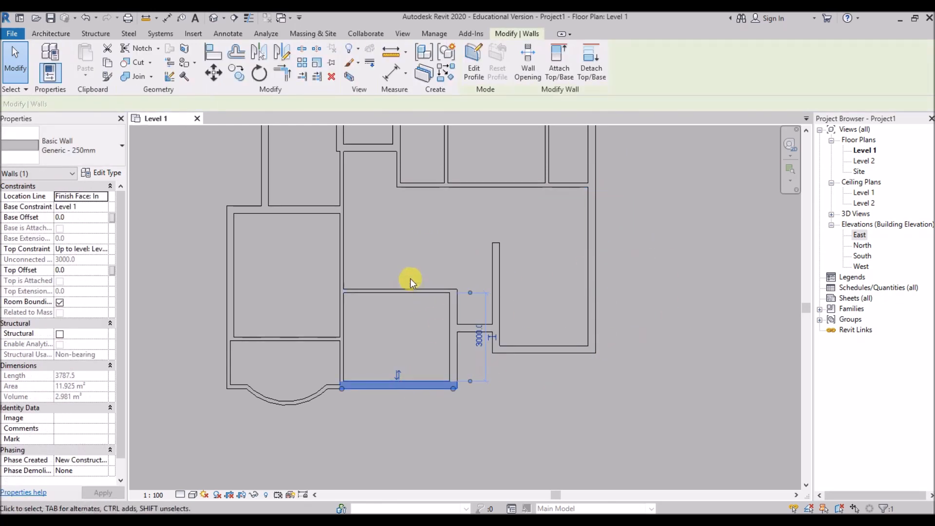
{"action": "scroll", "coordinate": [411, 279], "scroll_direction": "down", "scroll_amount": 1}
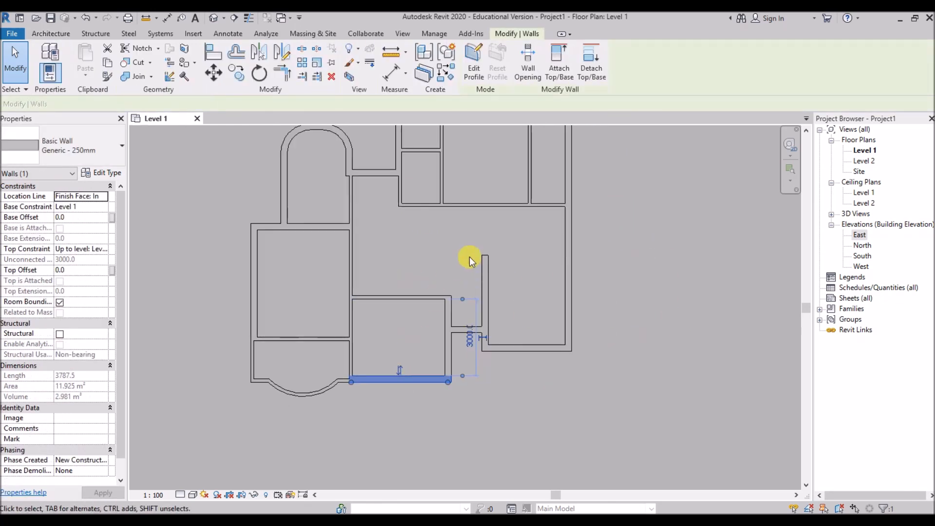
{"action": "left_click", "coordinate": [611, 274]}
{"action": "left_click", "coordinate": [531, 349]}
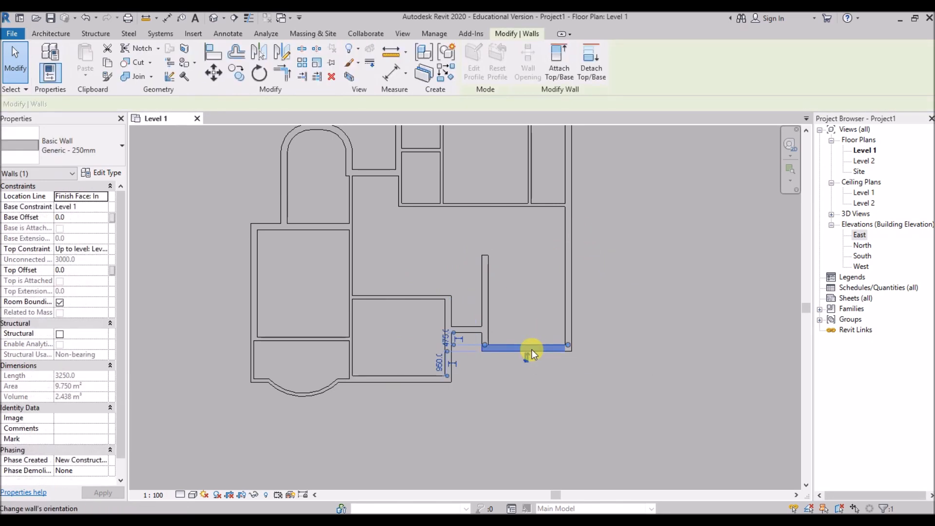
{"action": "scroll", "coordinate": [450, 360], "scroll_direction": "up", "scroll_amount": 3}
{"action": "scroll", "coordinate": [449, 360], "scroll_direction": "up", "scroll_amount": 2}
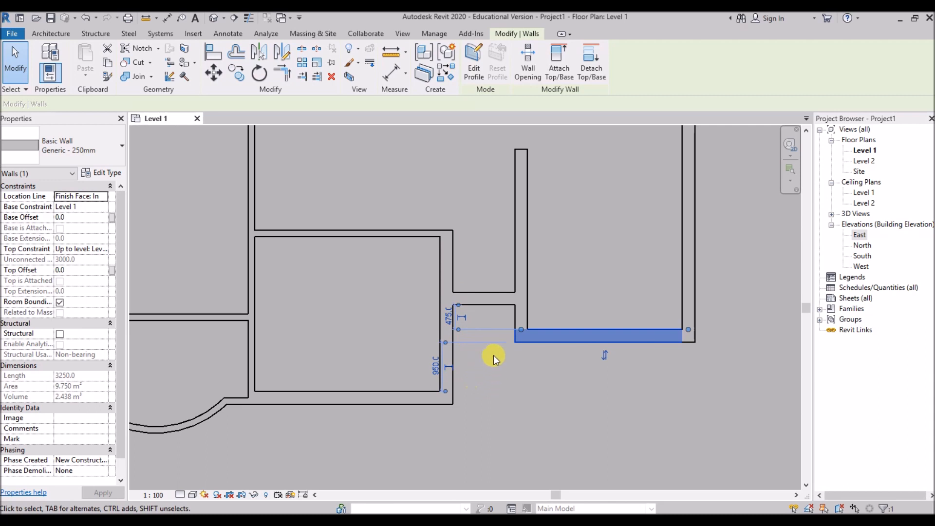
{"action": "left_click", "coordinate": [502, 295]}
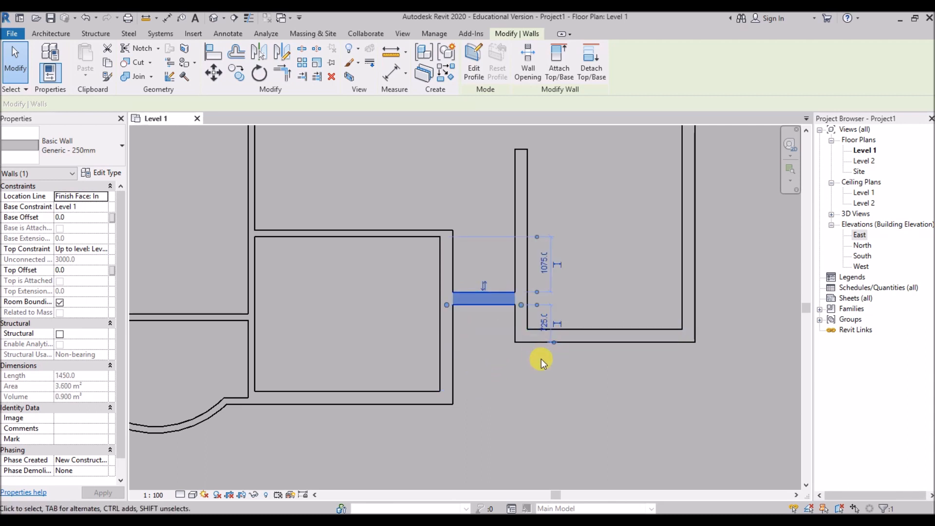
{"action": "left_click", "coordinate": [541, 358]}
{"action": "scroll", "coordinate": [463, 370], "scroll_direction": "down", "scroll_amount": 5}
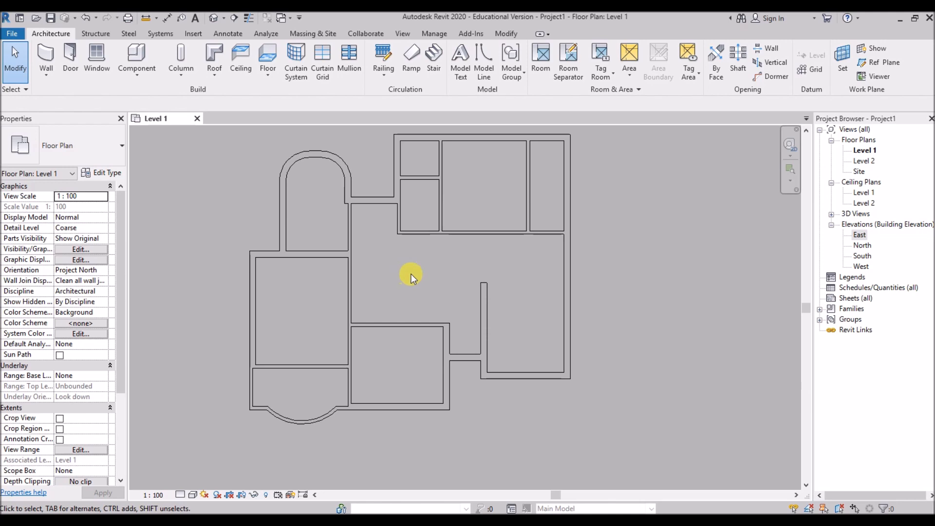
Step: Set the distance from the long partition below the upper rooms to the lower middle room's top wall to 3600 mm
{"action": "left_click", "coordinate": [421, 233]}
{"action": "left_click", "coordinate": [594, 285]}
{"action": "type", "text": "3600"}
{"action": "key", "text": "Return"}
{"action": "left_click", "coordinate": [446, 298]}
Step: Measure the upper rooms' top outer wall from the long partition below them and set that distance to 3300 mm
{"action": "scroll", "coordinate": [571, 283], "scroll_direction": "down", "scroll_amount": 1}
{"action": "left_click", "coordinate": [552, 157]}
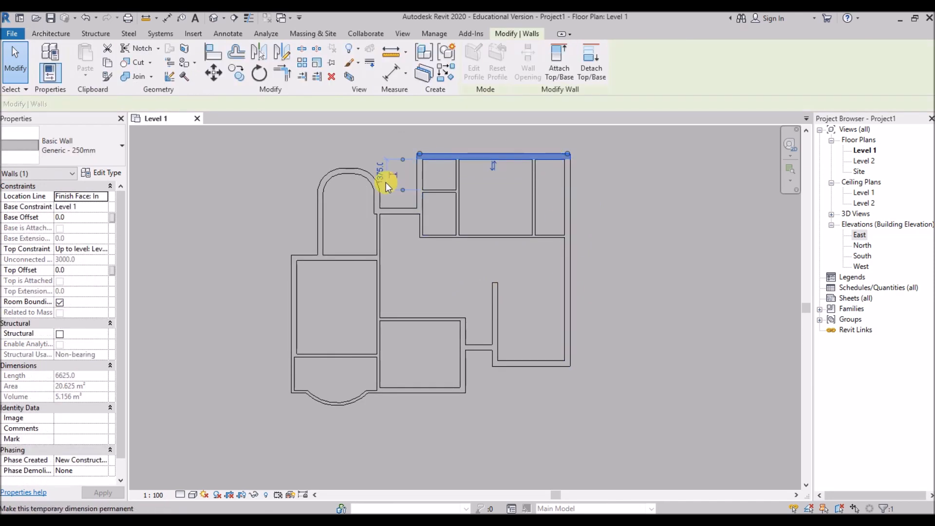
{"action": "left_click_drag", "start_coordinate": [402, 190], "coordinate": [531, 234]}
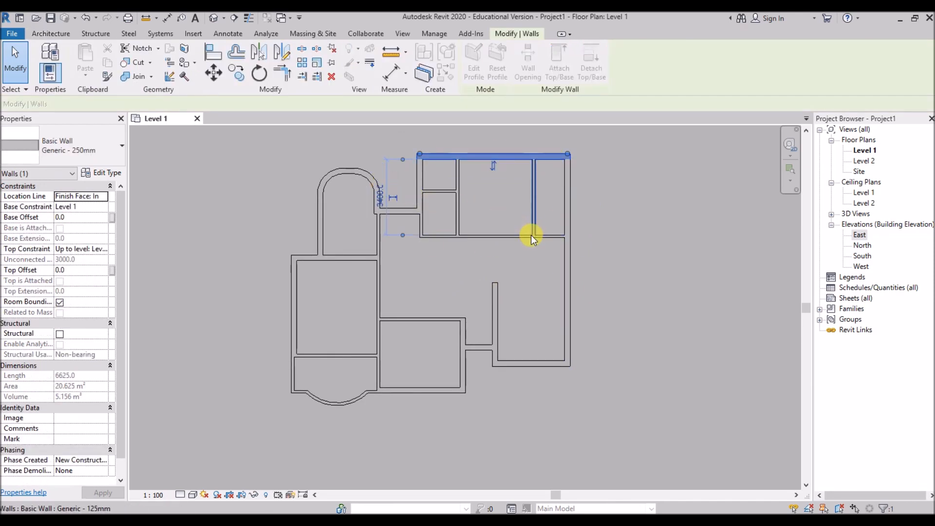
{"action": "left_click", "coordinate": [381, 200]}
{"action": "type", "text": "3300"}
{"action": "key", "text": "Return"}
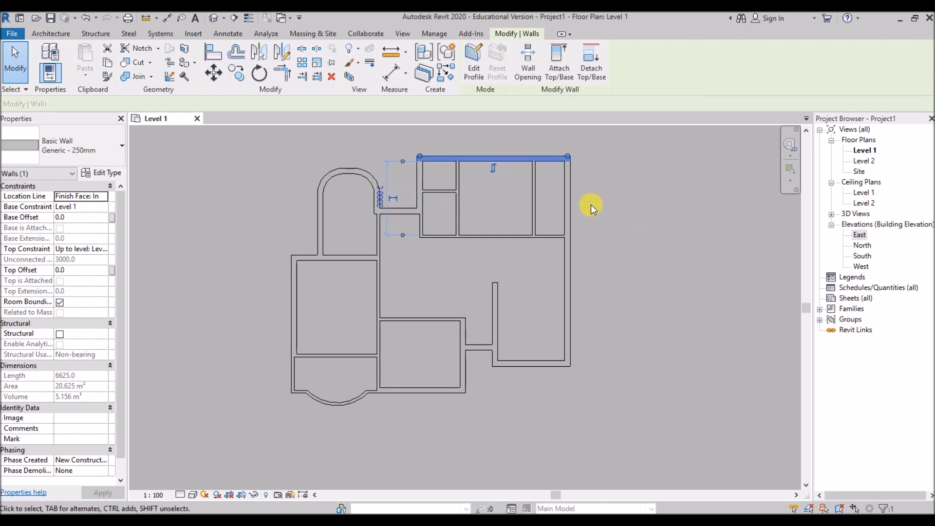
{"action": "left_click", "coordinate": [591, 205]}
Step: Place the short horizontal partition between the two small upper rooms 1375 mm below the top outer wall
{"action": "left_click", "coordinate": [432, 192]}
{"action": "scroll", "coordinate": [444, 176], "scroll_direction": "up", "scroll_amount": 4}
{"action": "left_click", "coordinate": [520, 174]}
{"action": "type", "text": "13"}
{"action": "key", "text": "Return"}
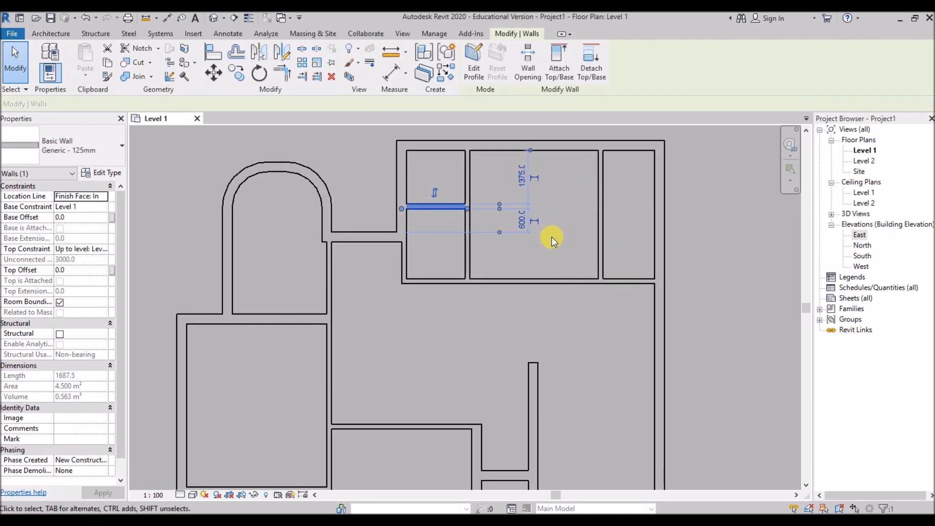
{"action": "left_click", "coordinate": [551, 237]}
Step: Check the room widths beside the upper rooms' vertical partitions and left outer wall
{"action": "scroll", "coordinate": [322, 215], "scroll_direction": "down", "scroll_amount": 2}
{"action": "left_click", "coordinate": [528, 212]}
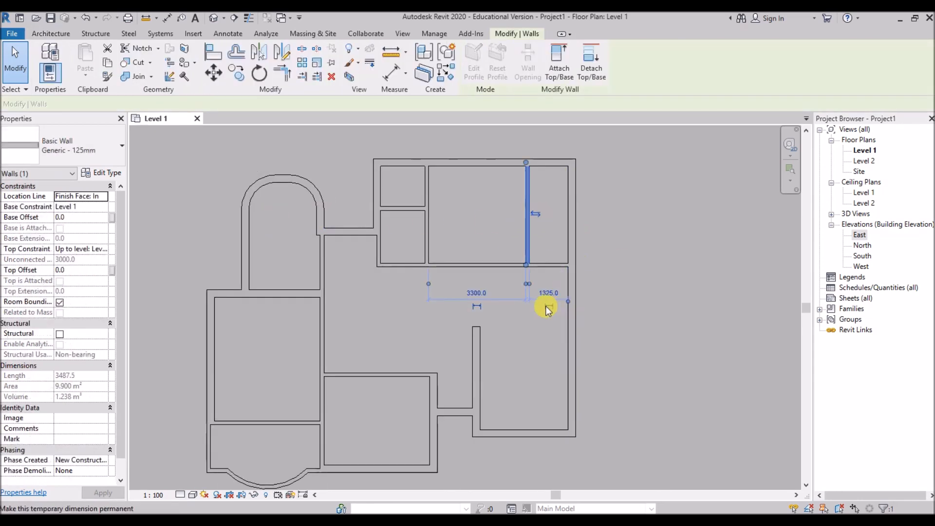
{"action": "left_click", "coordinate": [547, 293]}
{"action": "key", "text": "Escape"}
{"action": "key", "text": "Escape"}
{"action": "left_click", "coordinate": [427, 240]}
{"action": "key", "text": "Escape"}
{"action": "left_click", "coordinate": [379, 251]}
{"action": "key", "text": "Escape"}
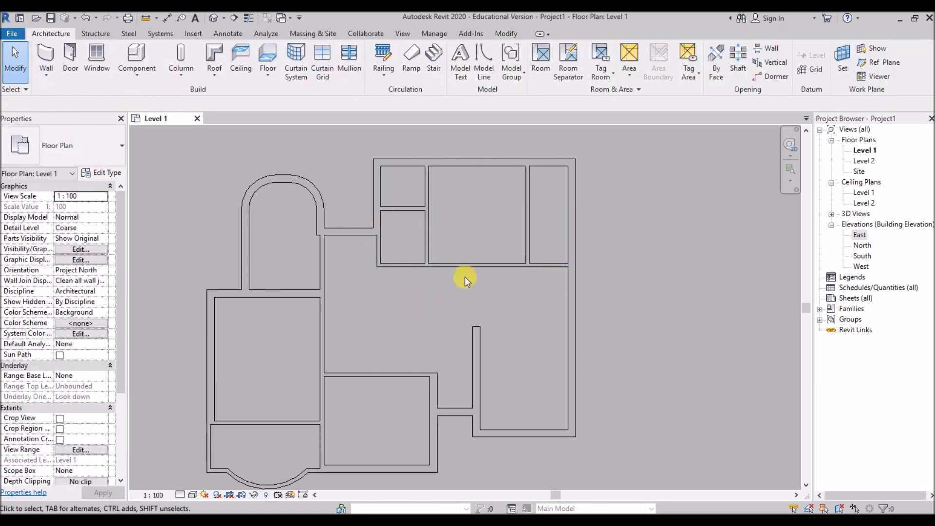
Step: Check the long partition's distances to the hall's upper wall and to the upper rooms' top outer wall
{"action": "left_click", "coordinate": [385, 268]}
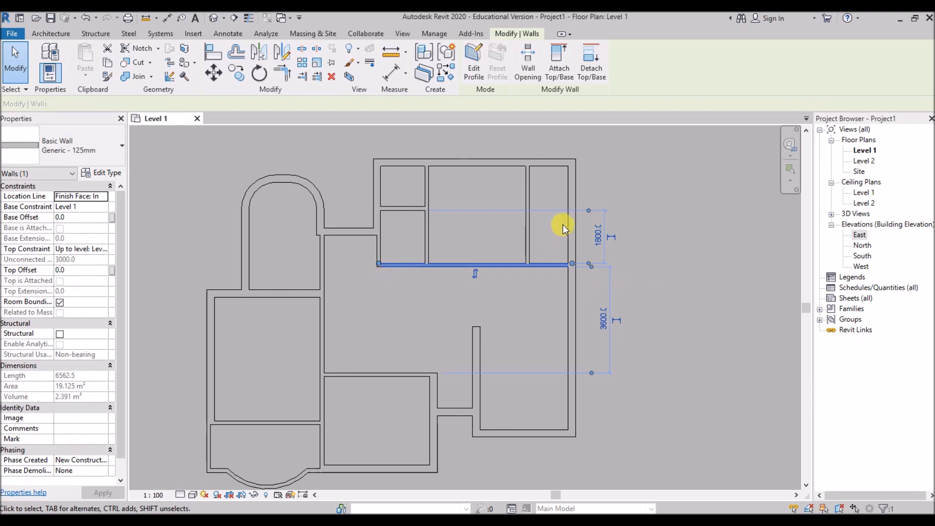
{"action": "left_click_drag", "start_coordinate": [589, 213], "coordinate": [365, 239]}
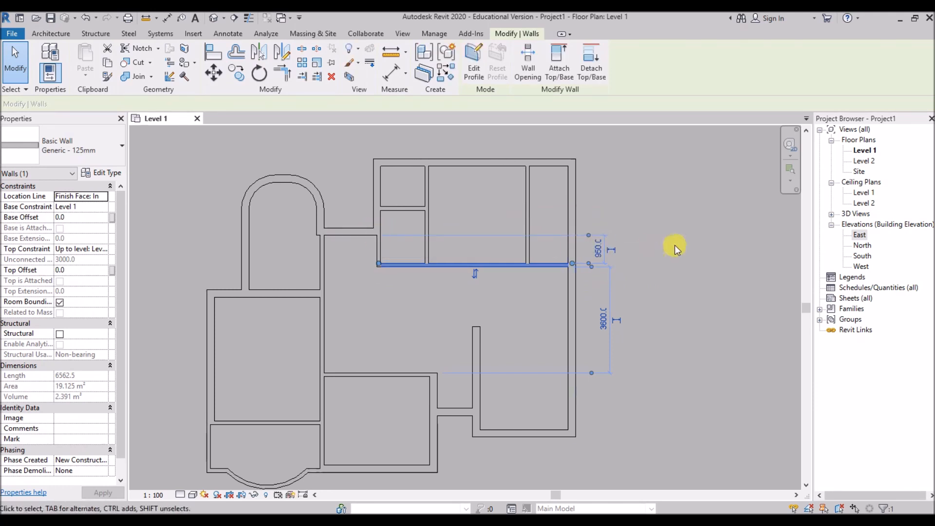
{"action": "left_click_drag", "start_coordinate": [590, 236], "coordinate": [392, 167]}
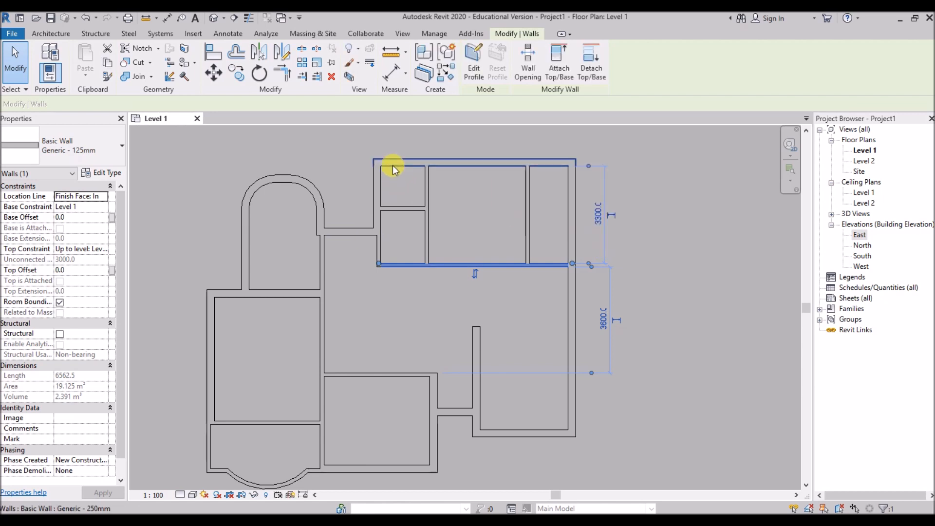
{"action": "left_click", "coordinate": [586, 187]}
{"action": "scroll", "coordinate": [470, 314], "scroll_direction": "down", "scroll_amount": 1}
{"action": "scroll", "coordinate": [431, 311], "scroll_direction": "up", "scroll_amount": 3}
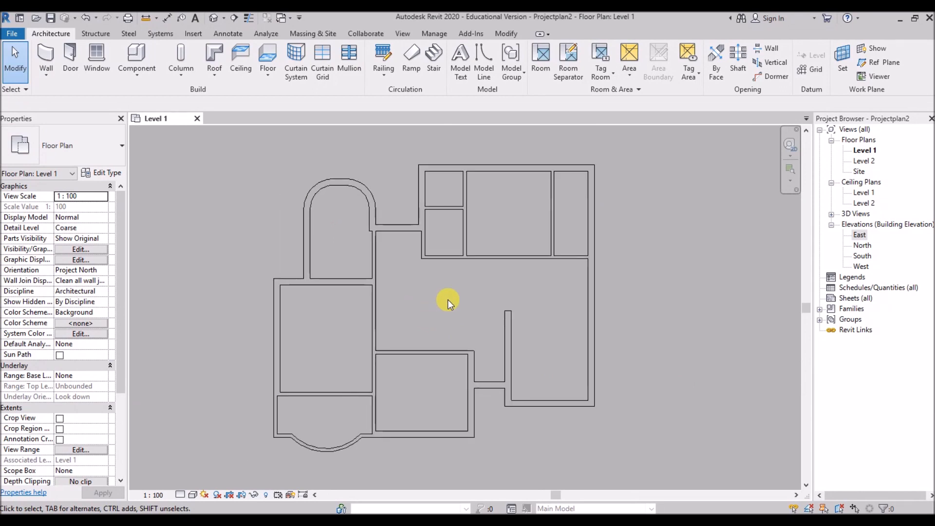
Step: Open the default 3D view, display the walls with solid shaded surfaces, and inspect the rooms from the front at an angle
{"action": "scroll", "coordinate": [448, 300], "scroll_direction": "down", "scroll_amount": 1}
{"action": "scroll", "coordinate": [458, 297], "scroll_direction": "up", "scroll_amount": 1}
{"action": "left_click", "coordinate": [213, 18]}
{"action": "scroll", "coordinate": [605, 278], "scroll_direction": "up", "scroll_amount": 3}
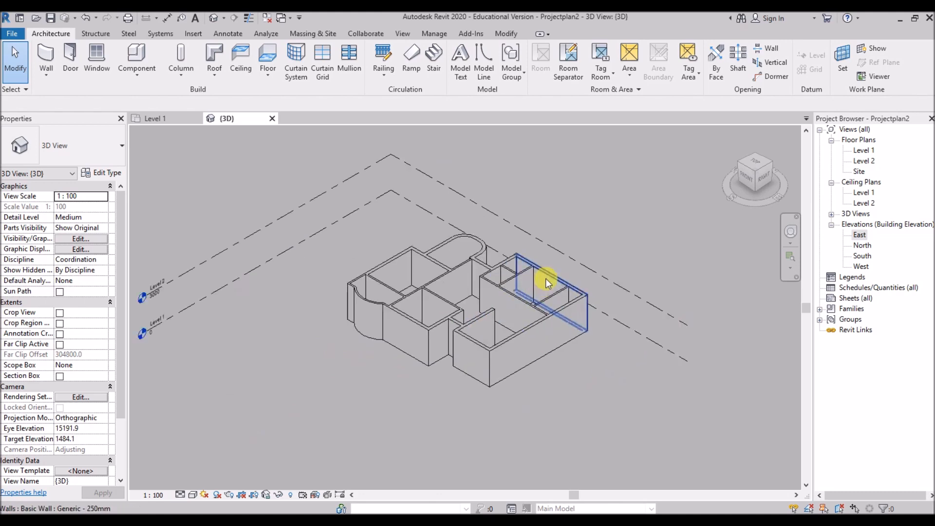
{"action": "left_click", "coordinate": [193, 495]}
{"action": "left_click", "coordinate": [211, 471]}
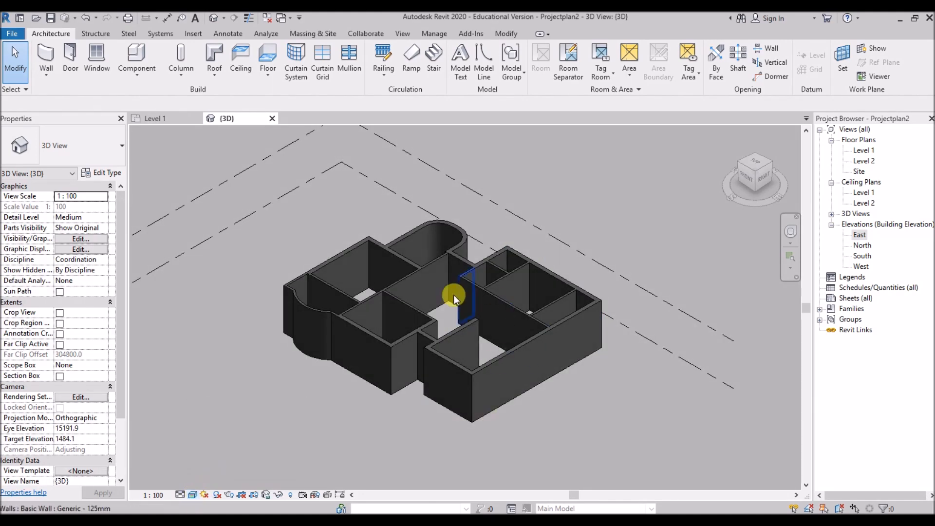
{"action": "middle_click_drag", "start_coordinate": [429, 317], "coordinate": [482, 325], "text": "shift"}
{"action": "scroll", "coordinate": [372, 250], "scroll_direction": "up", "scroll_amount": 5}
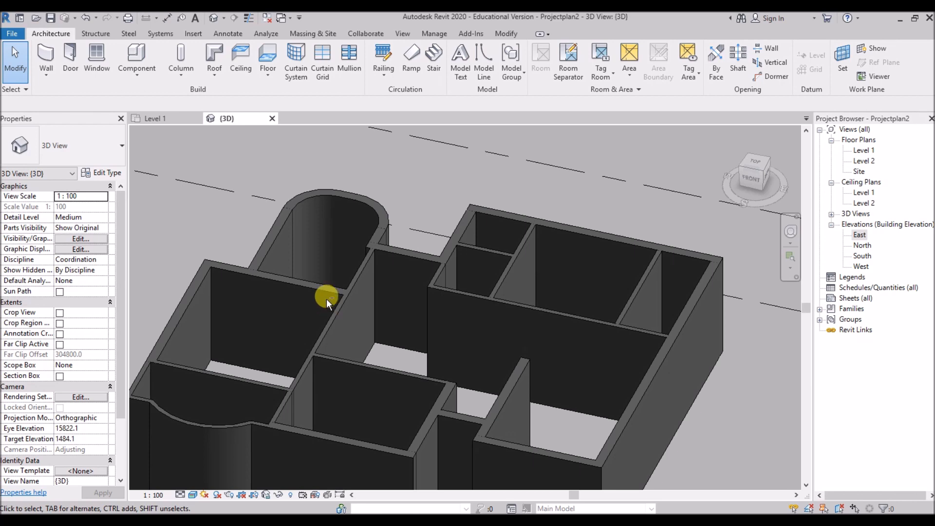
{"action": "middle_click_drag", "start_coordinate": [323, 299], "coordinate": [329, 322], "text": "shift"}
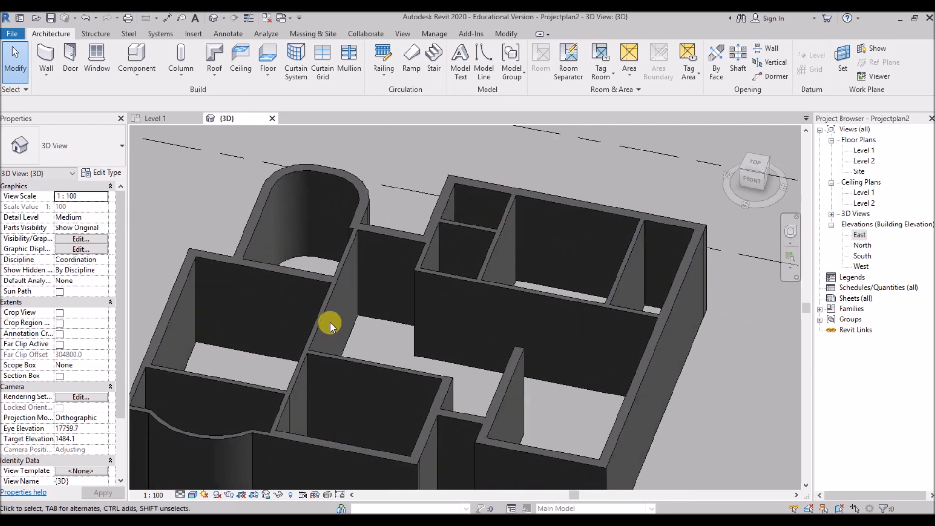